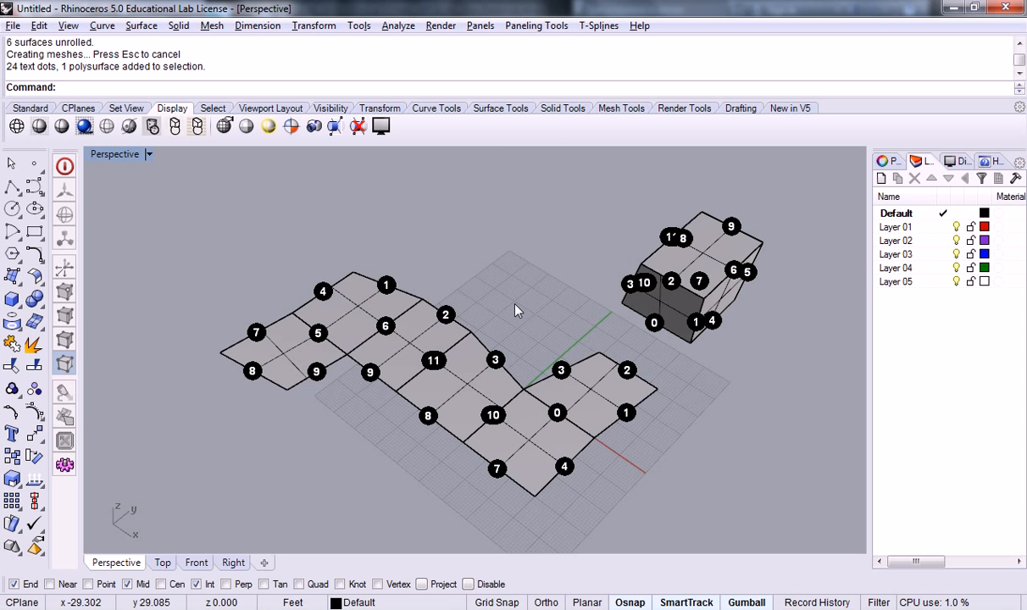
Examine the numbered edge labels on the 3D box and the matching labels on its unrolled surfaces from several angles.
right_drag(658, 172, 461, 345)
scroll(494, 310, up, 8)
right_drag(502, 300, 457, 286)
scroll(546, 307, down, 8)
shift+right_drag(668, 364, 619, 396)
right_drag(588, 348, 524, 426)
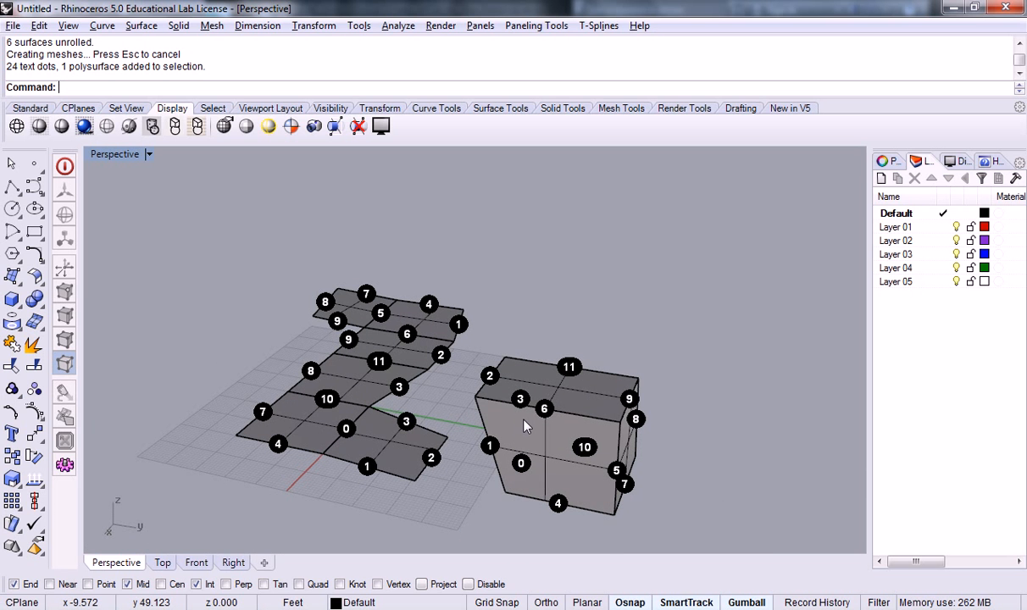
shift+right_drag(537, 431, 622, 442)
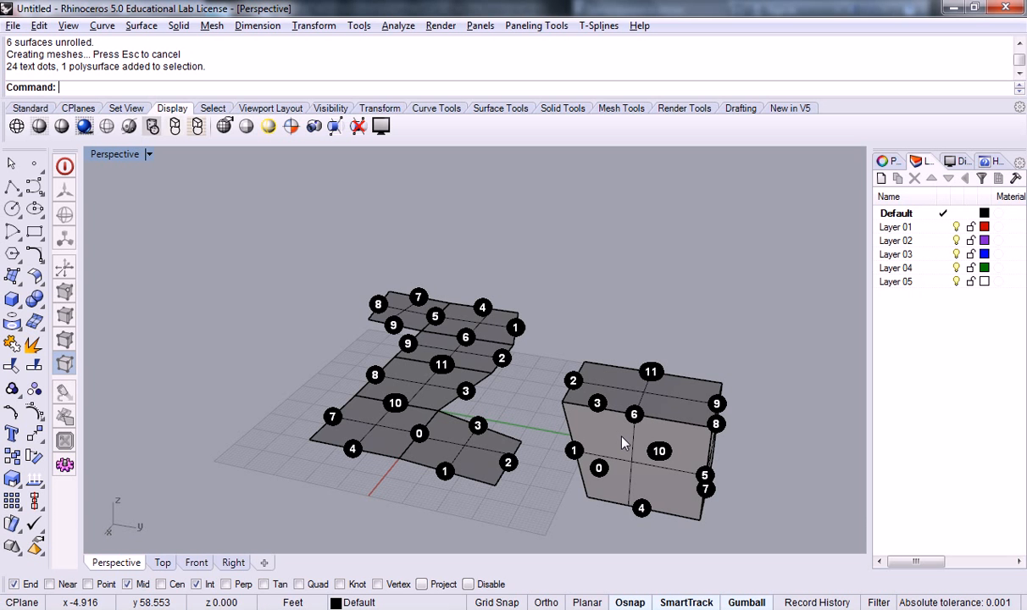
right_drag(609, 396, 5, 276)
right_drag(387, 225, 445, 412)
scroll(417, 405, up, 3)
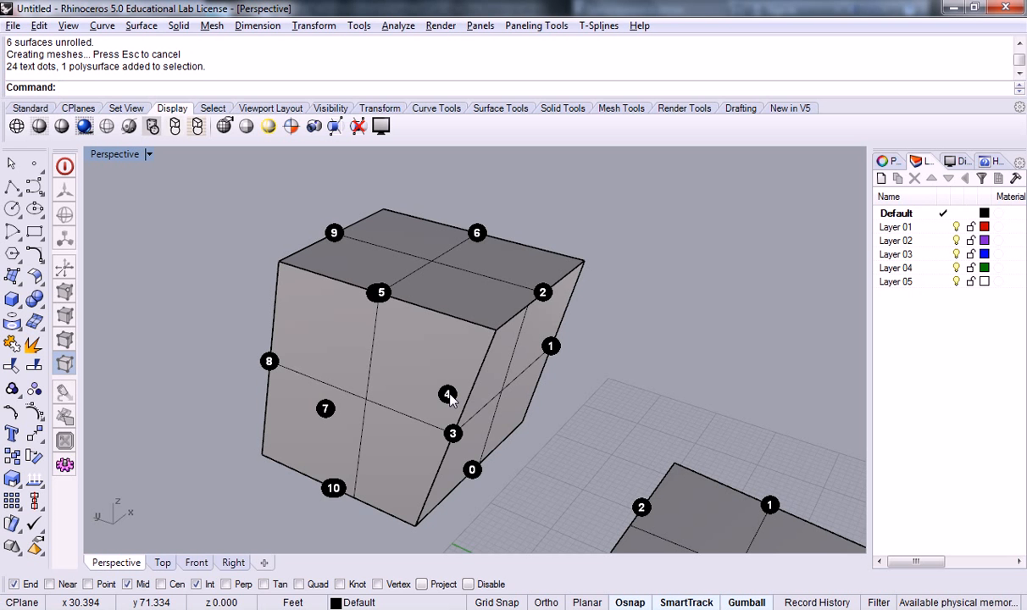
scroll(522, 354, down, 7)
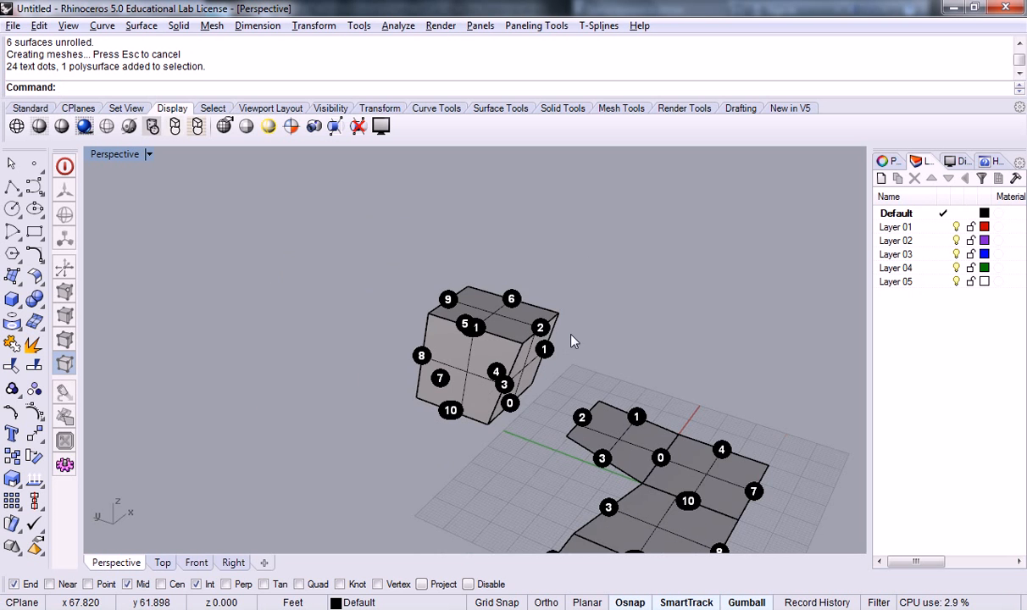
shift+right_drag(768, 344, 641, 245)
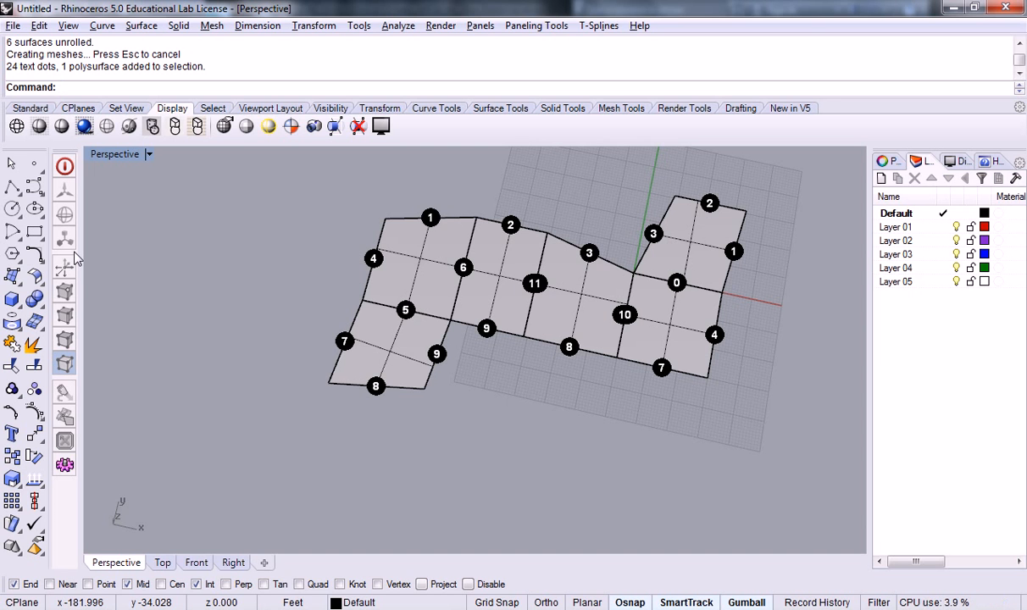
shift+right_drag(188, 269, 181, 243)
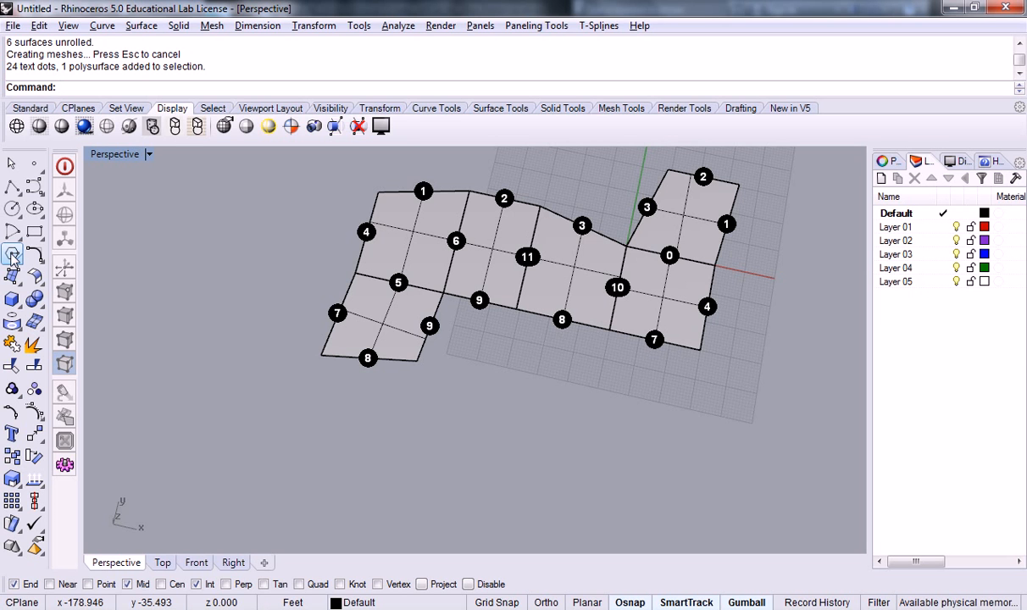
click(13, 254)
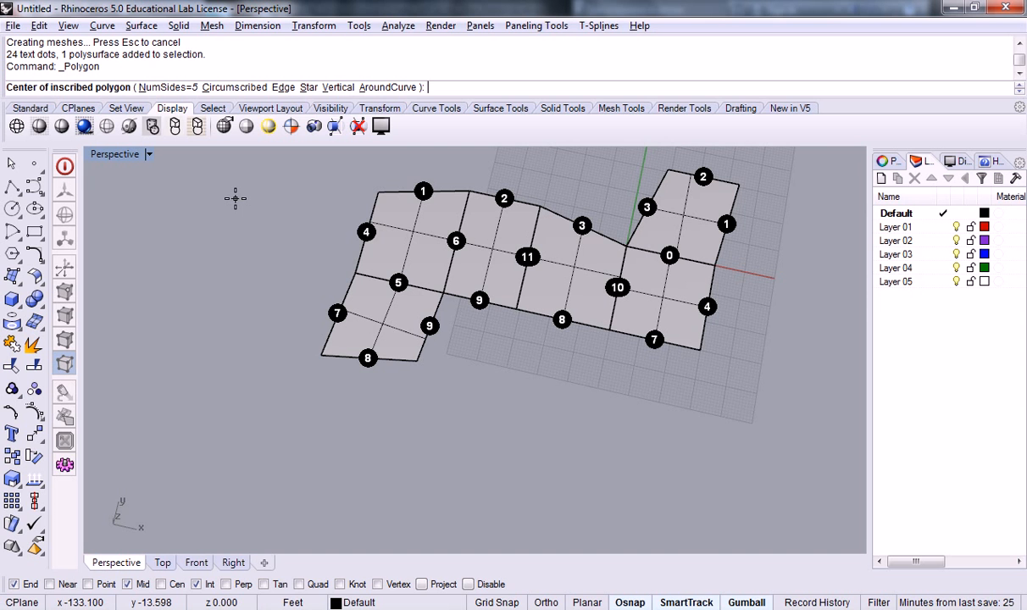
right_drag(634, 376, 542, 332)
key(Escape)
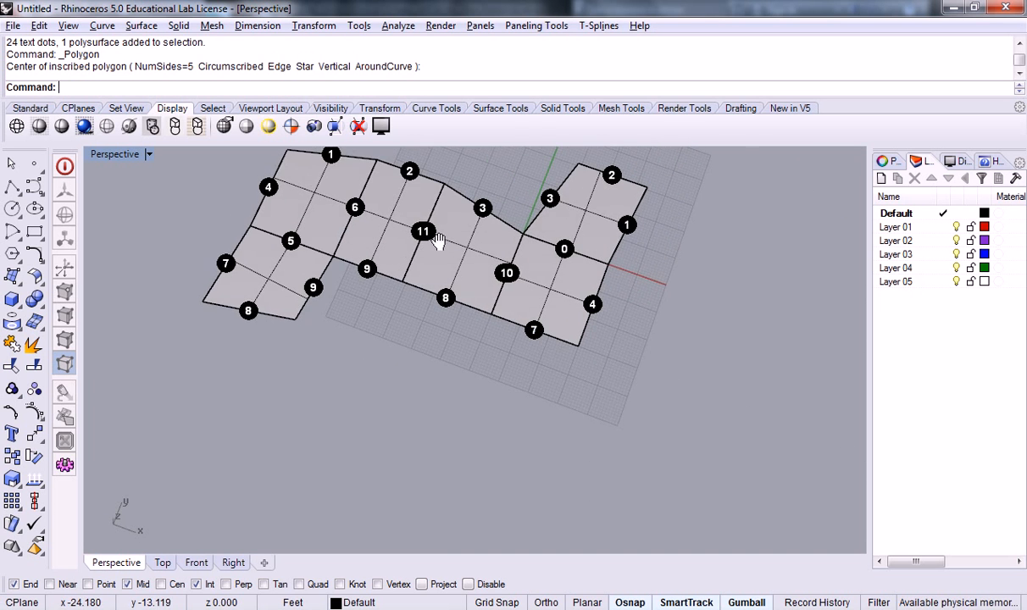
Draw an inscribed polygon with 6 sides and a radius of about 3.9 ft in the empty space beside the unrolled surfaces.
shift+right_drag(450, 256, 507, 332)
scroll(505, 318, up, 4)
shift+right_drag(201, 220, 418, 269)
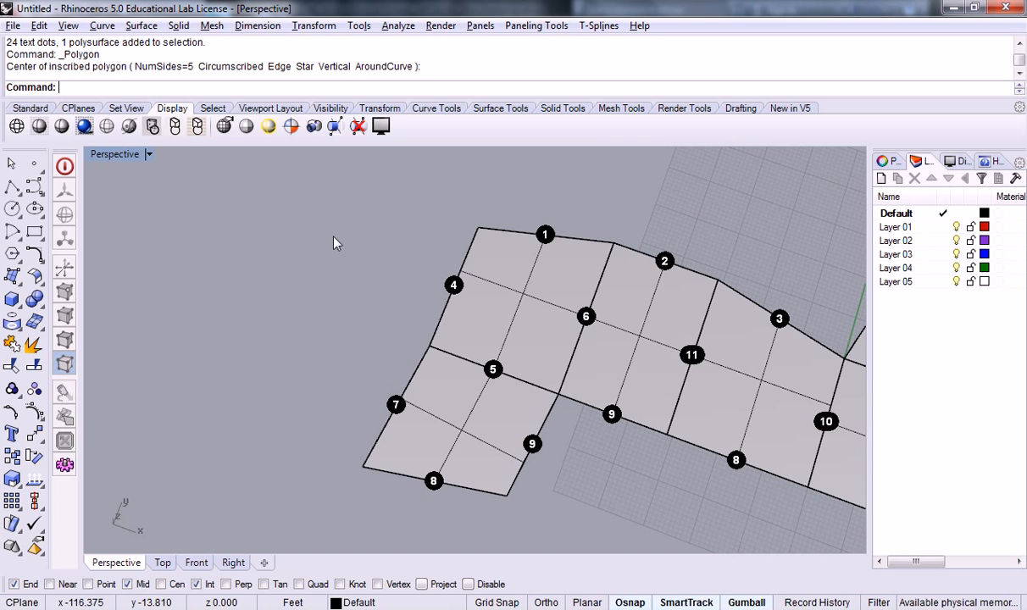
right_click(235, 216)
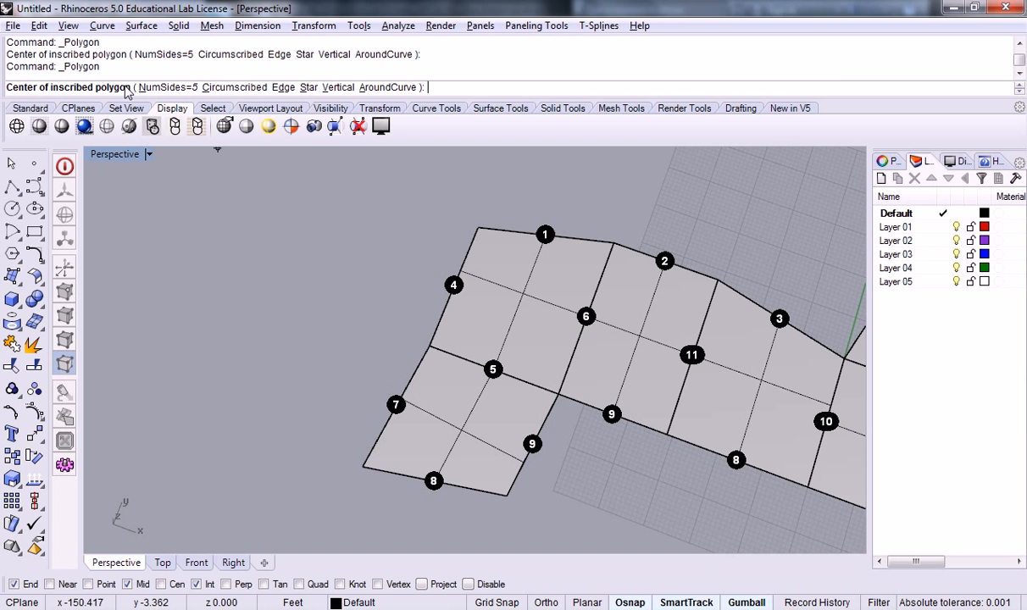
click(170, 88)
text(6)
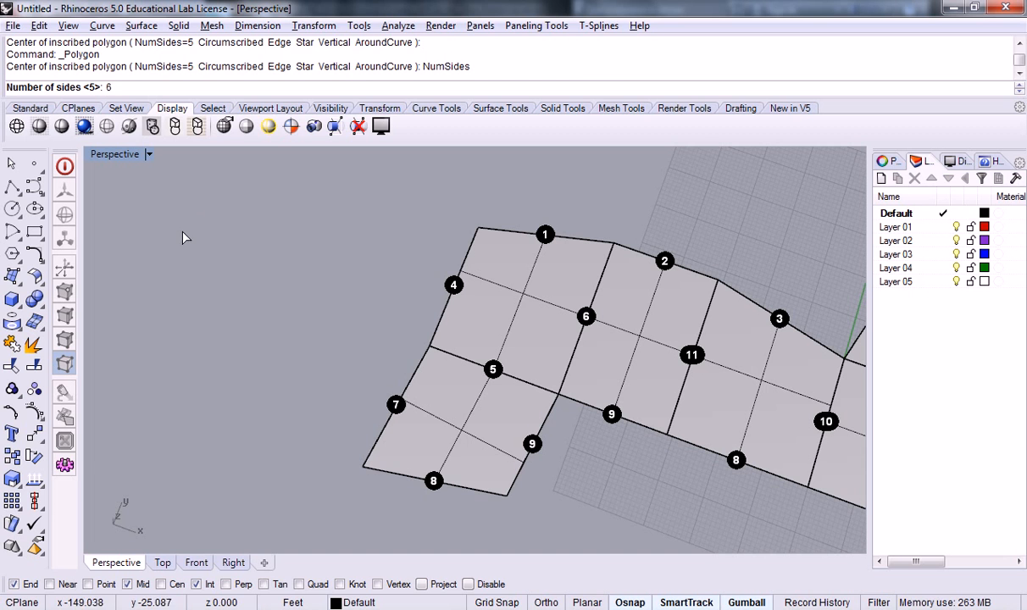
key(Return)
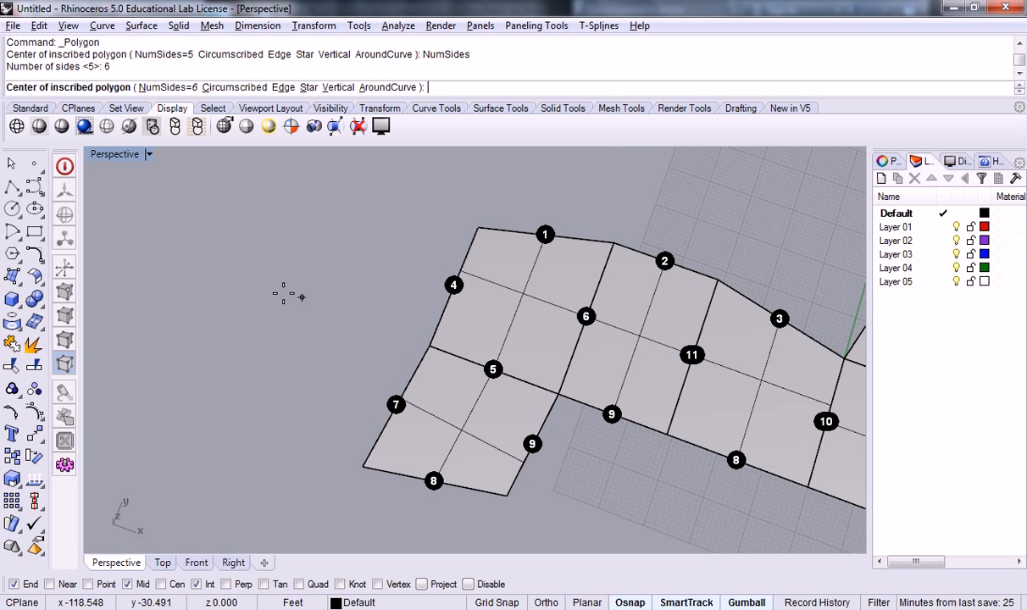
click(202, 292)
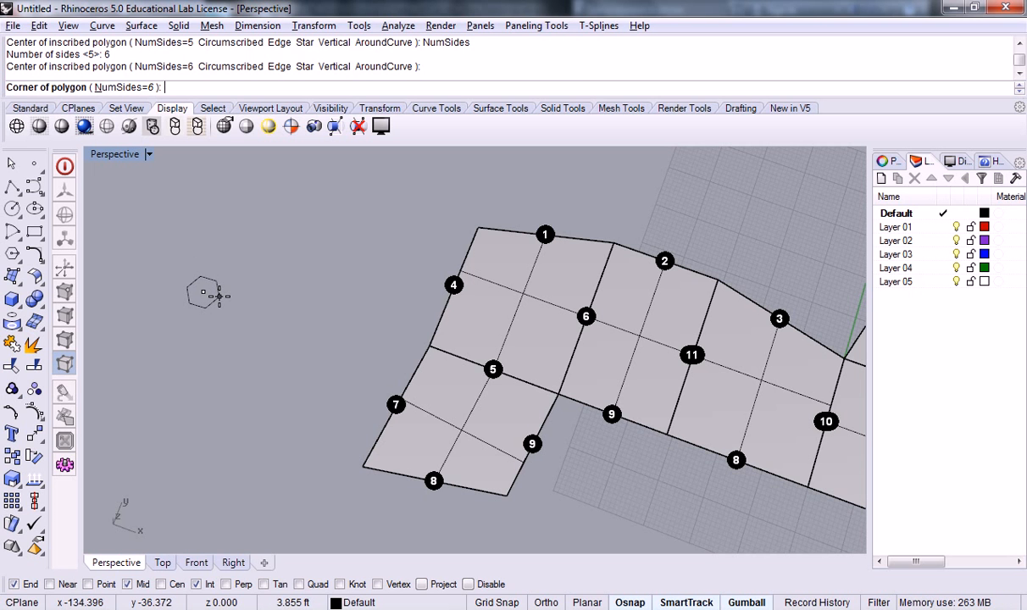
click(219, 295)
Switch to the four-viewport layout and delete the hexagon in the Top view.
right_drag(221, 268, 361, 270)
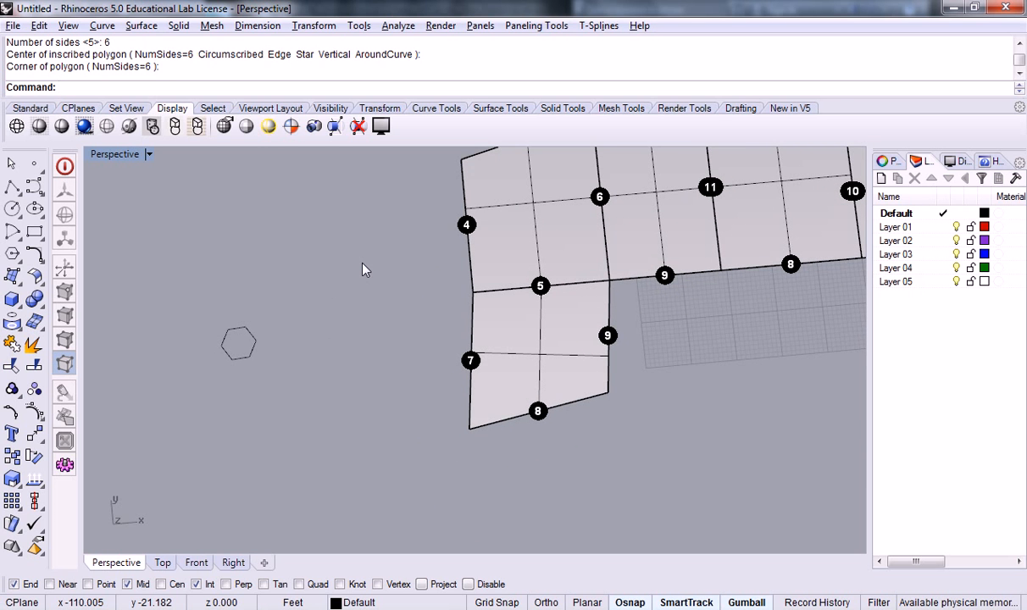
right_drag(361, 270, 338, 289)
double_click(135, 153)
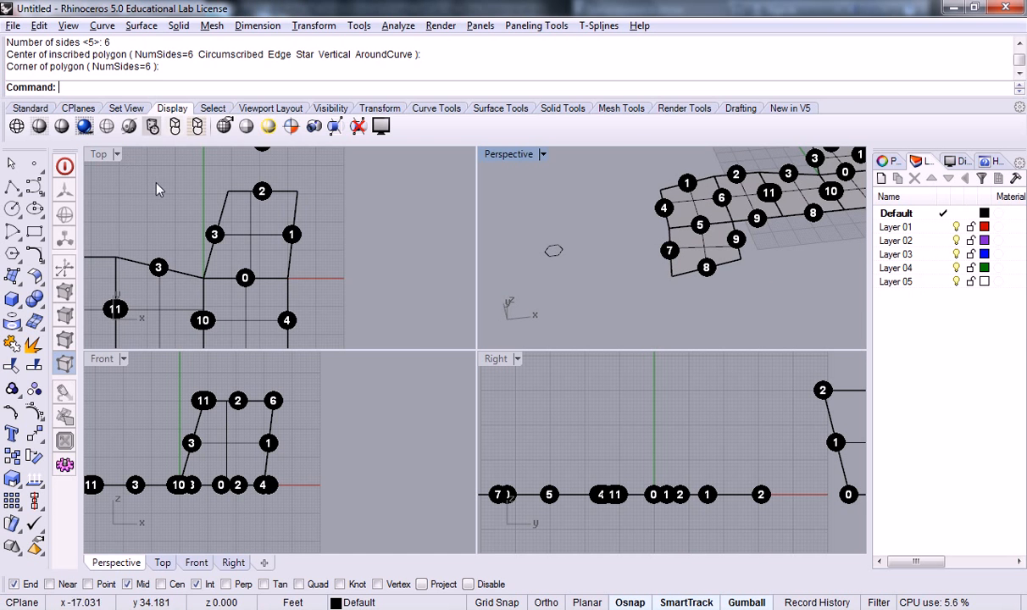
scroll(332, 237, down, 3)
scroll(211, 267, up, 6)
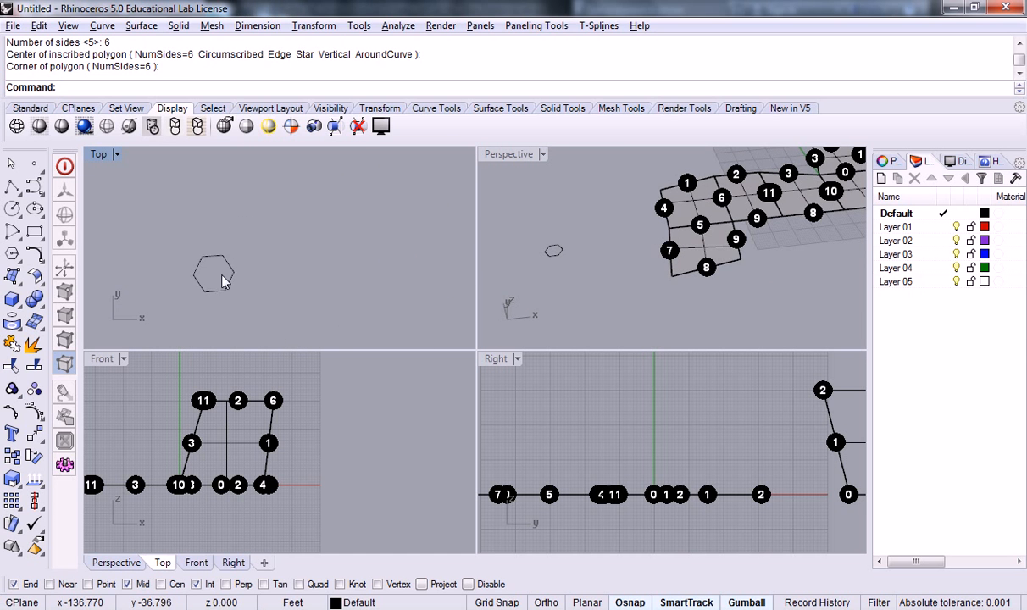
click(213, 254)
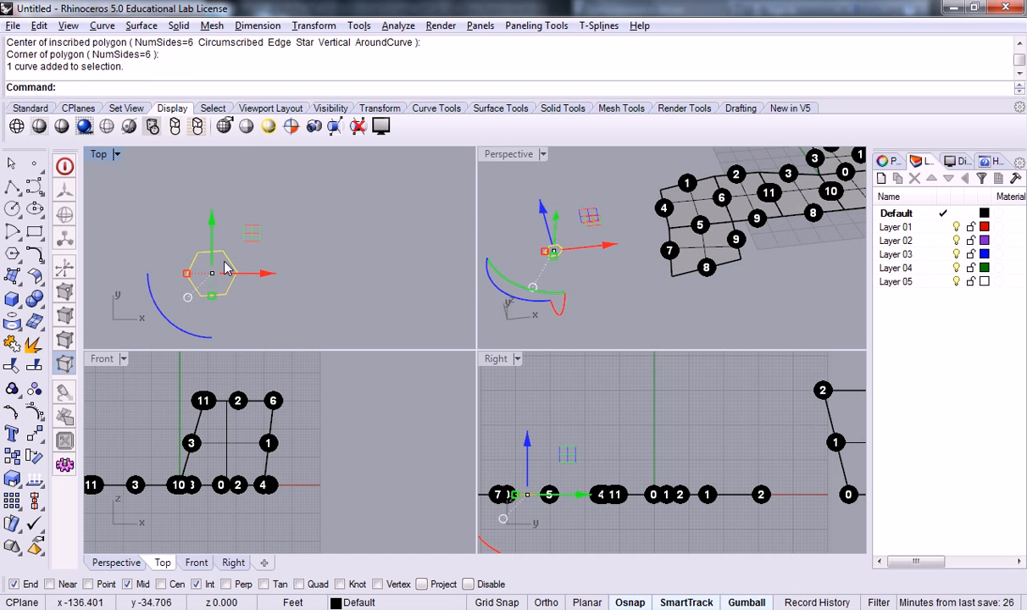
key(Delete)
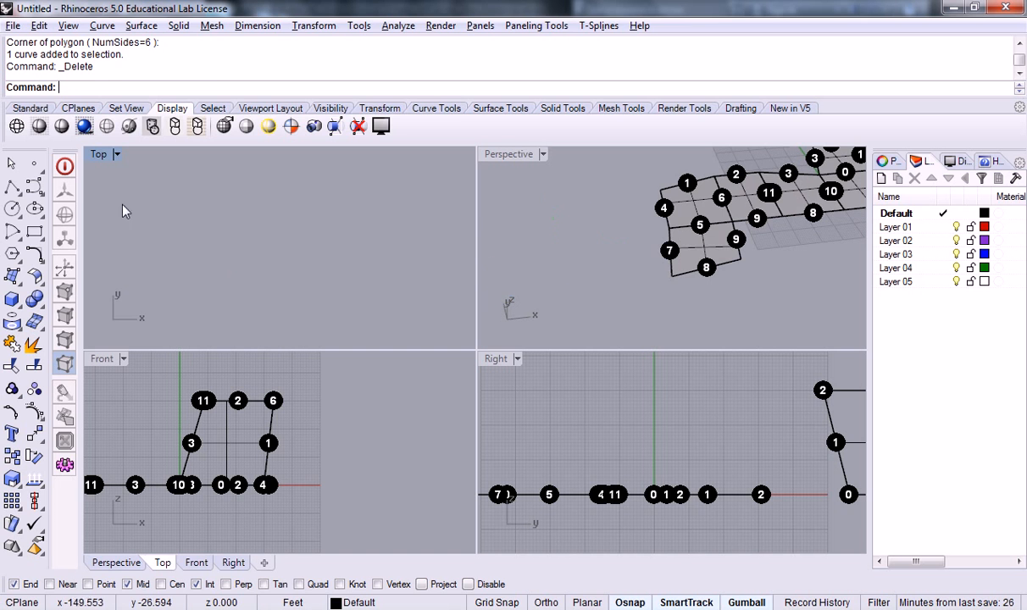
Draw a larger hexagon beside the unrolled surfaces in the Top view and delete it.
click(12, 254)
click(223, 270)
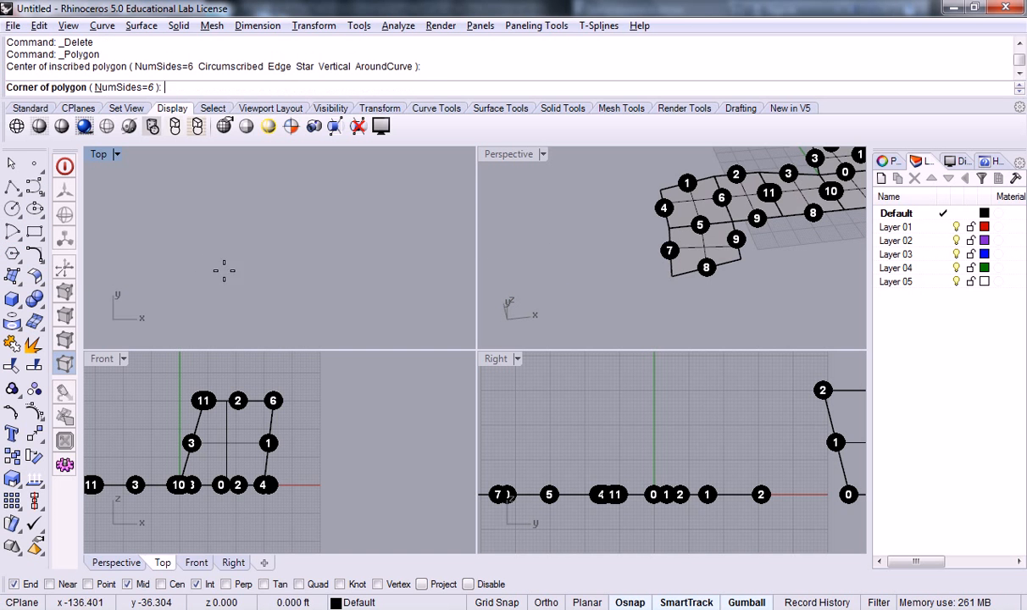
click(270, 261)
scroll(289, 248, down, 5)
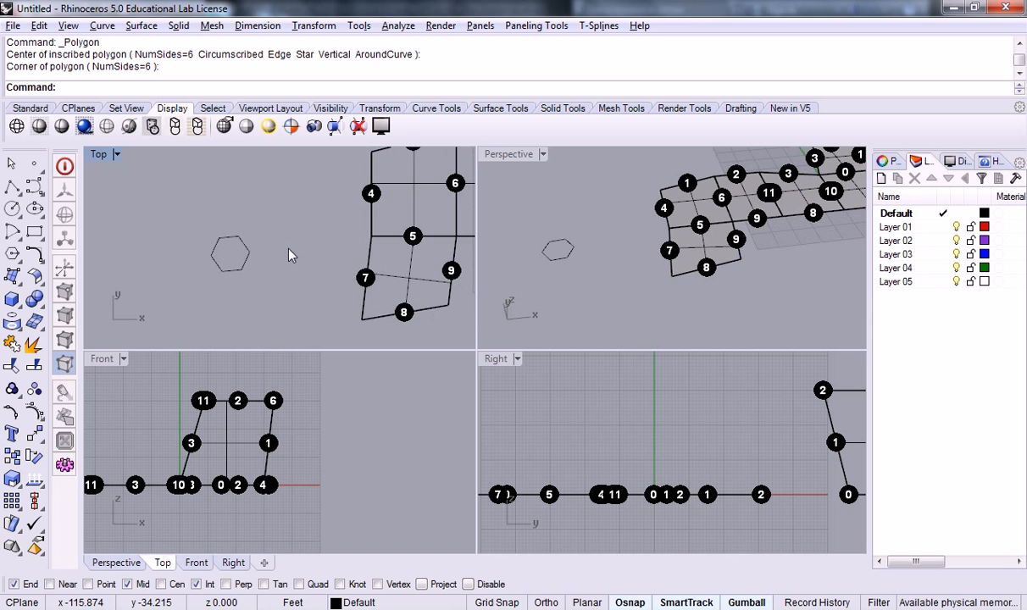
scroll(272, 249, up, 1)
click(245, 249)
key(Delete)
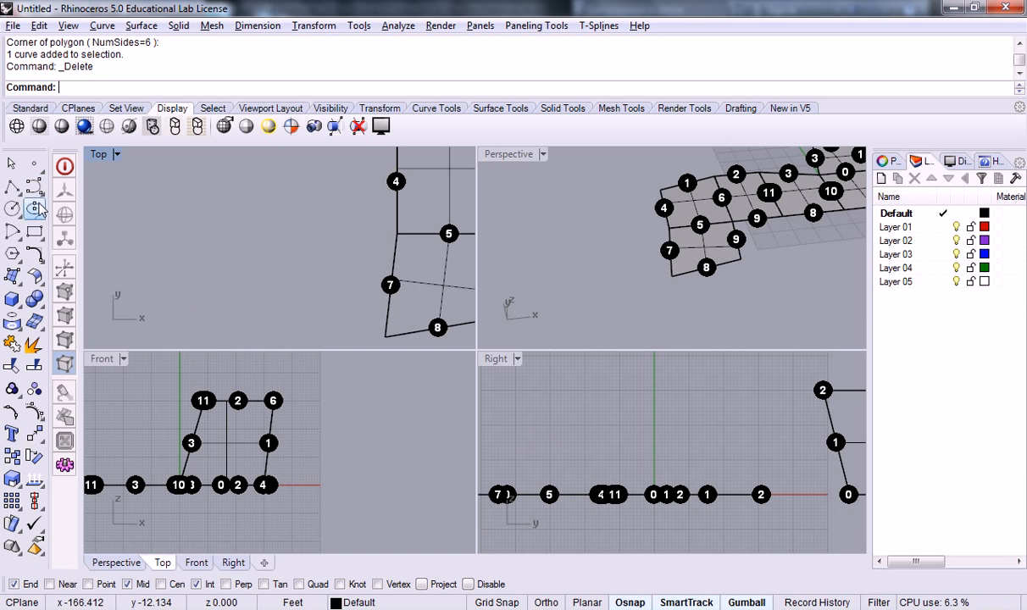
Draw a hexagon with a radius of about 4.7 ft beside the unrolled surfaces in the Top view.
click(11, 253)
click(210, 272)
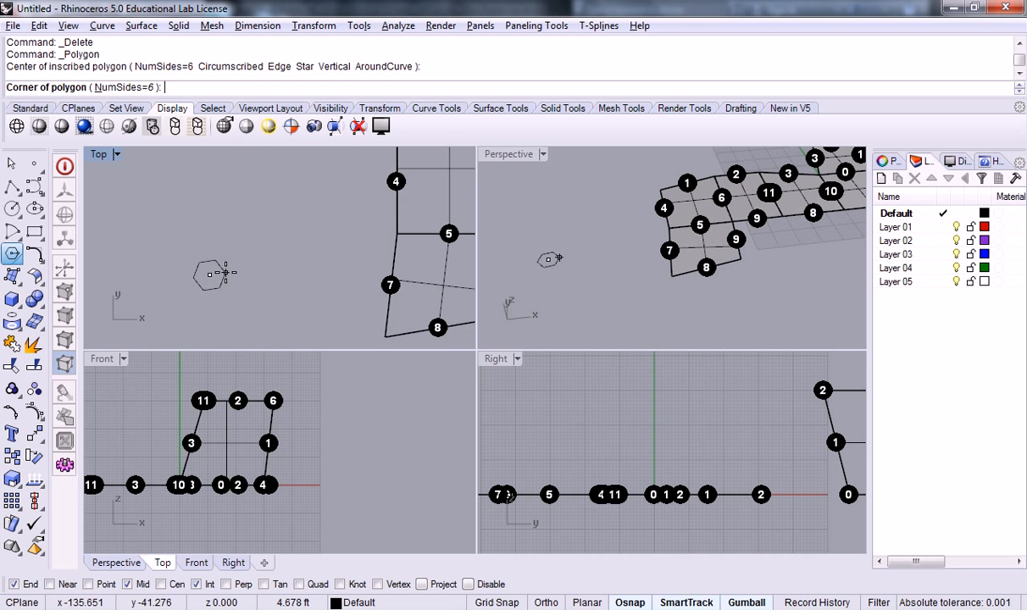
click(213, 258)
right_drag(240, 248, 177, 216)
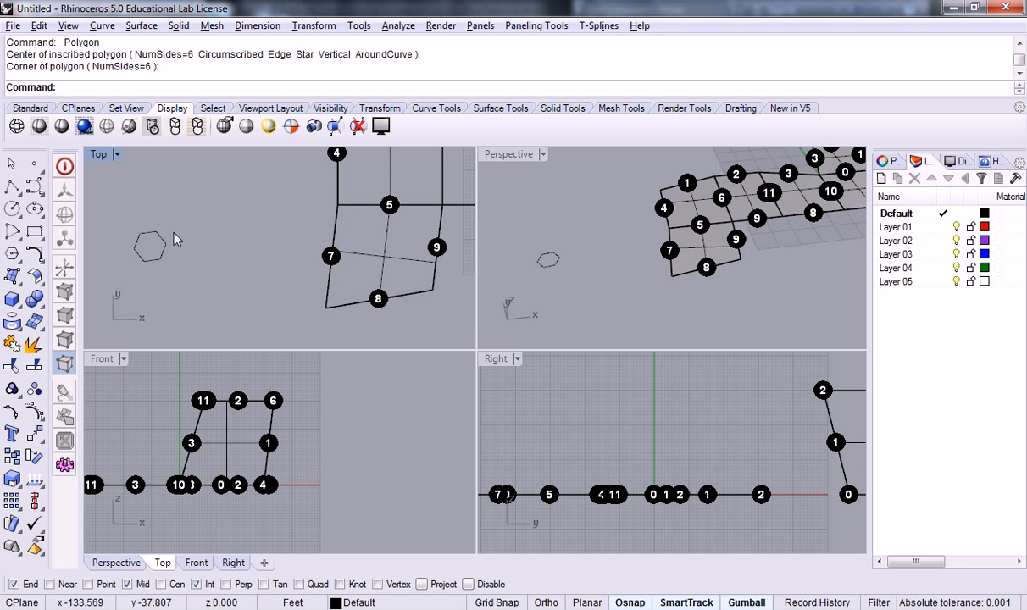
Draw two progressively smaller hexagons in a row beside the first, the nearer one with a radius of about 3 ft.
right_click(162, 214)
click(191, 241)
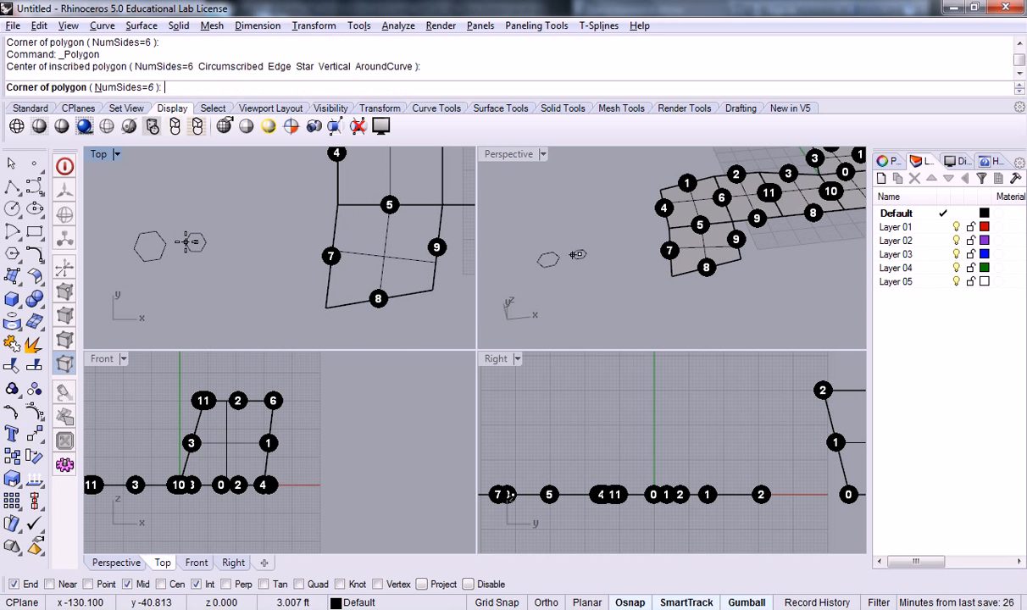
click(185, 241)
scroll(220, 232, up, 1)
right_click(218, 231)
click(230, 240)
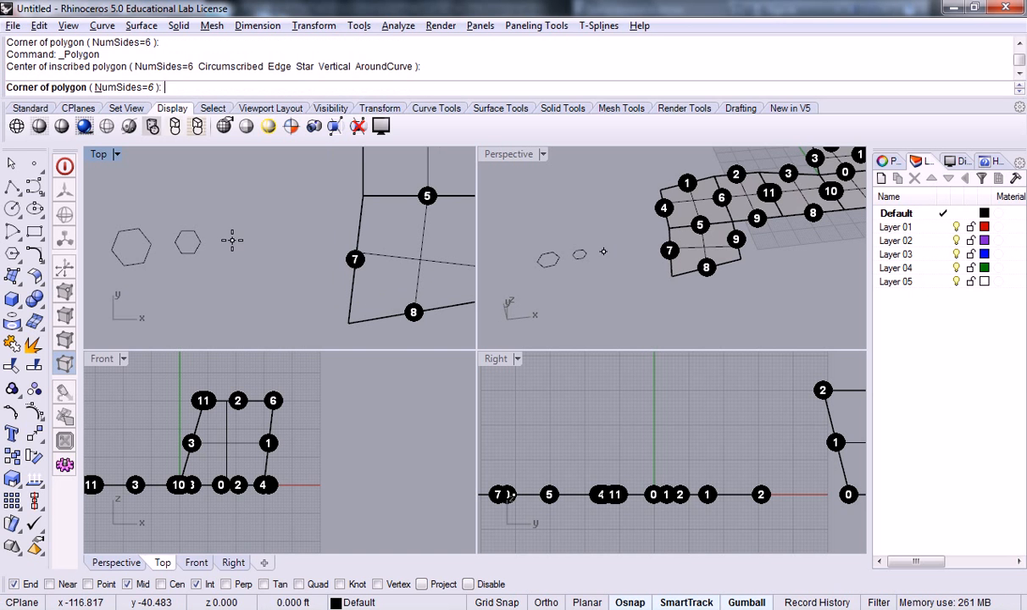
click(226, 241)
scroll(242, 235, down, 2)
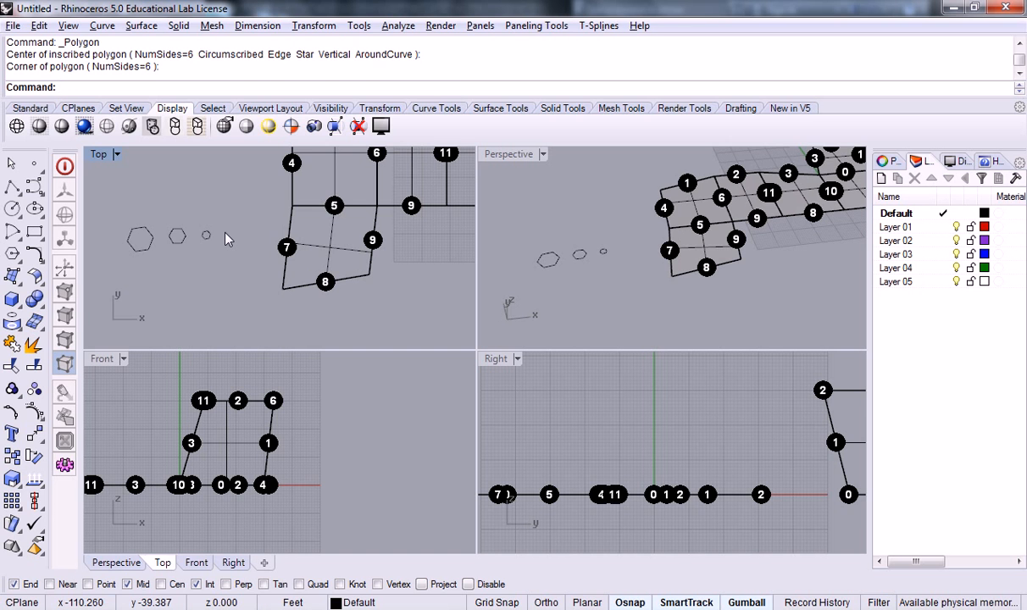
right_drag(225, 233, 309, 233)
click(185, 264)
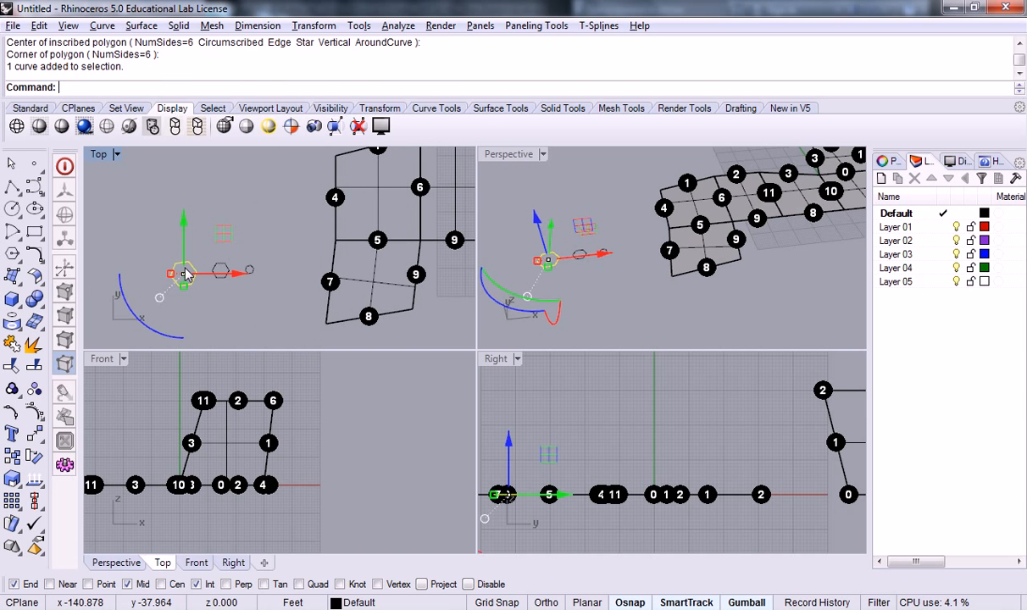
scroll(222, 258, down, 4)
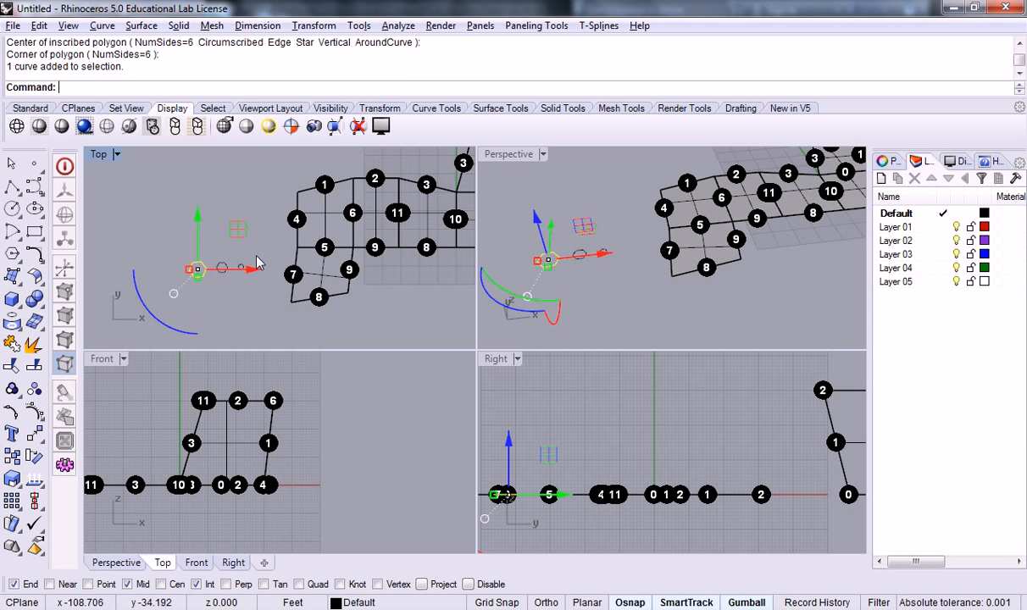
right_drag(349, 215, 168, 199)
right_drag(302, 212, 306, 219)
key(Escape)
Try to explode the grouped unrolled polysurface and its text dots, and undo the explode.
click(263, 174)
scroll(271, 183, down, 2)
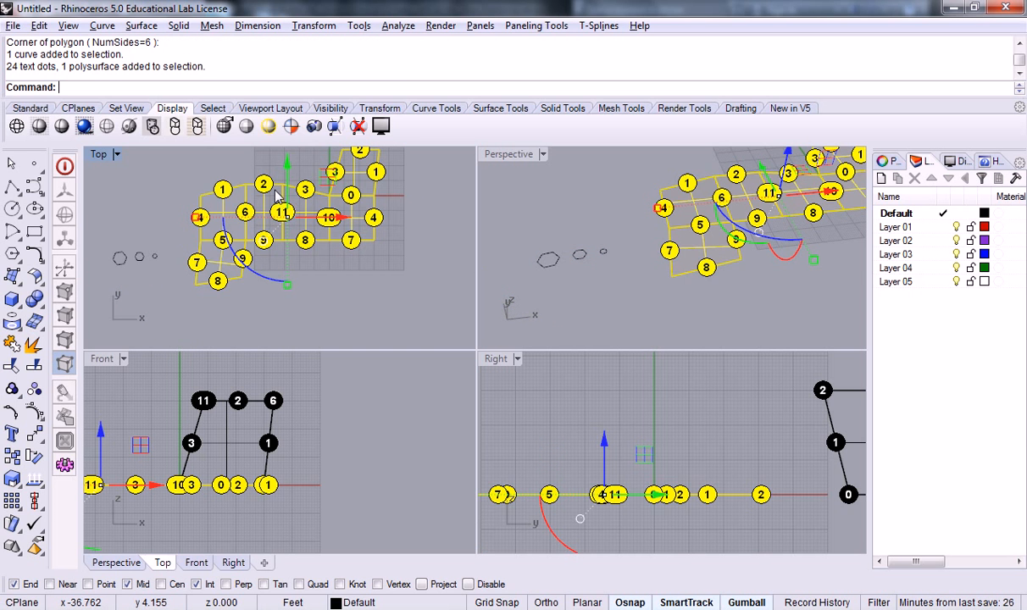
right_drag(272, 181, 303, 219)
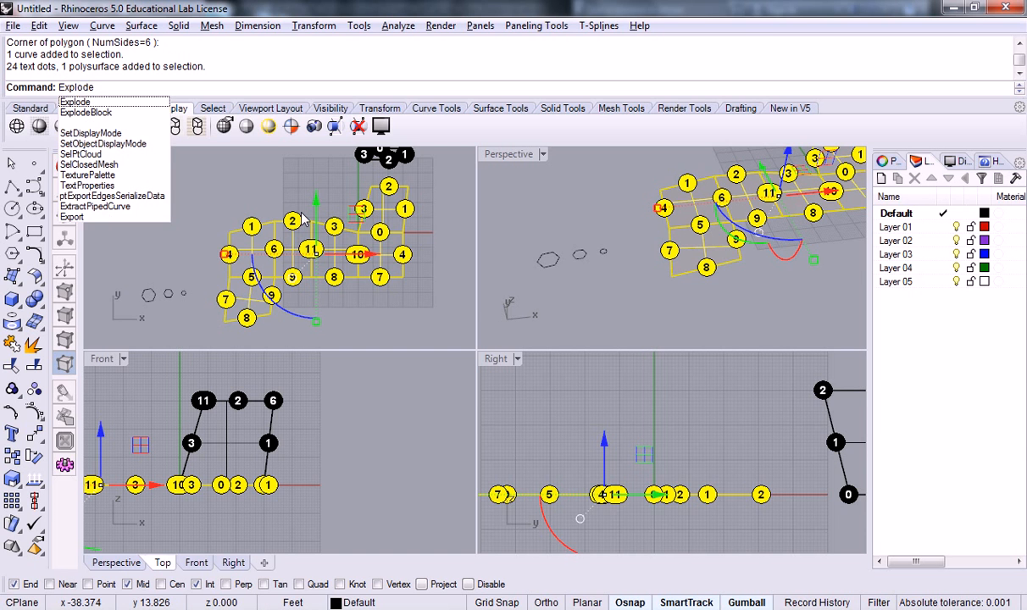
key(Return)
key(ctrl+a)
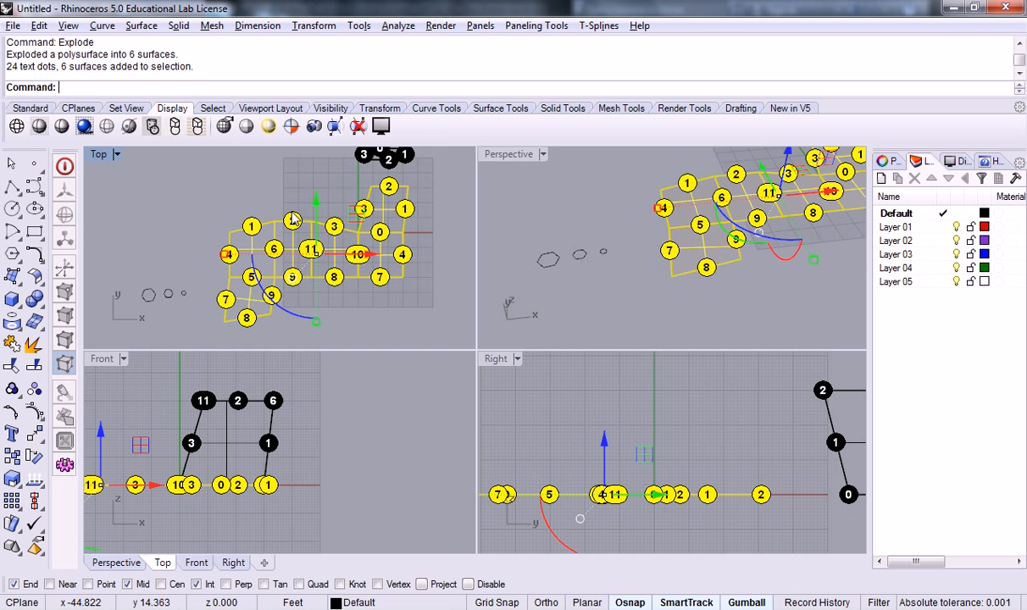
scroll(294, 222, up, 4)
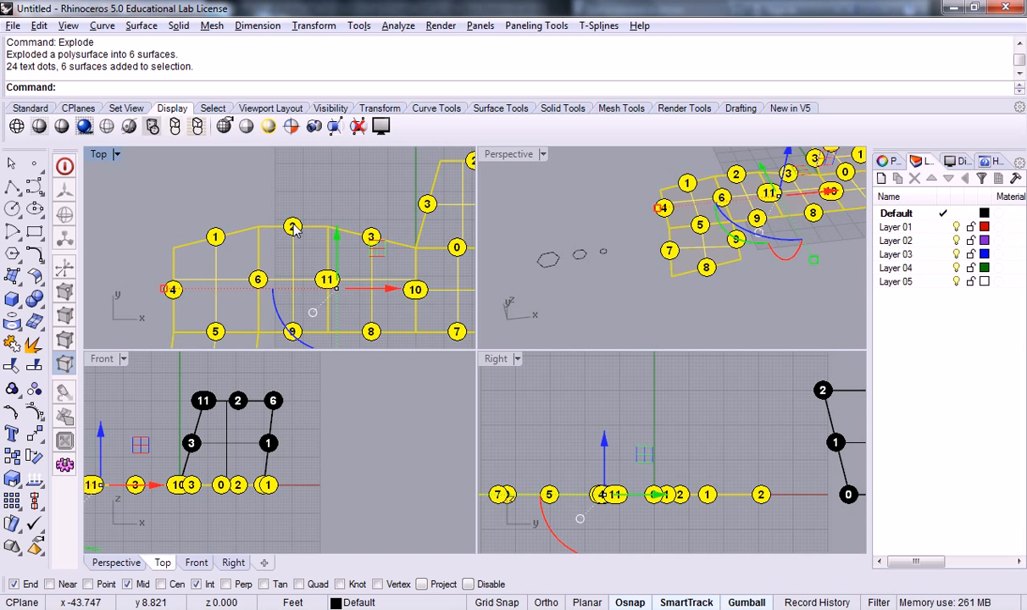
key(Escape)
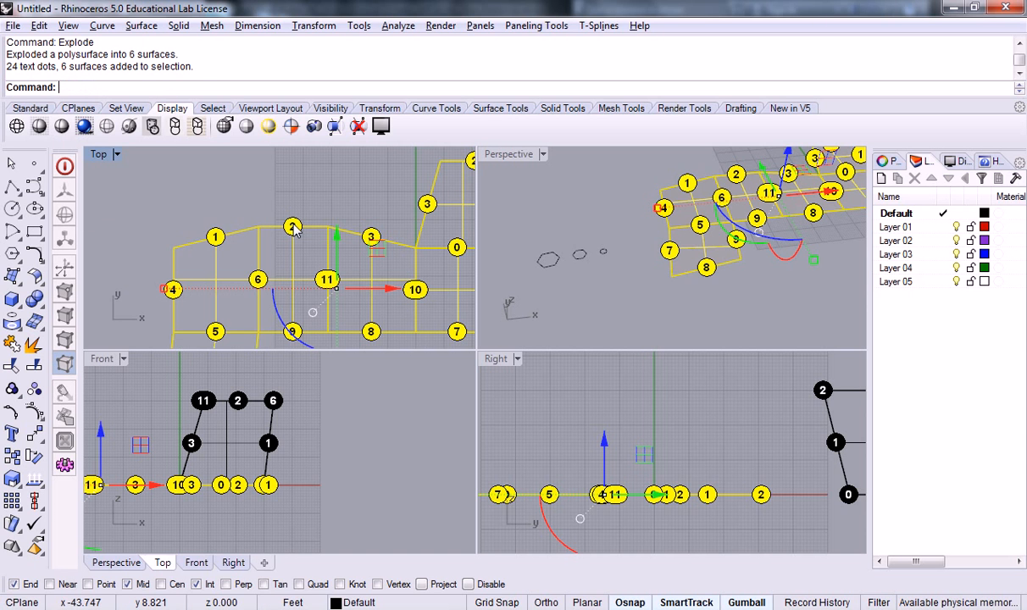
key(ctrl+z)
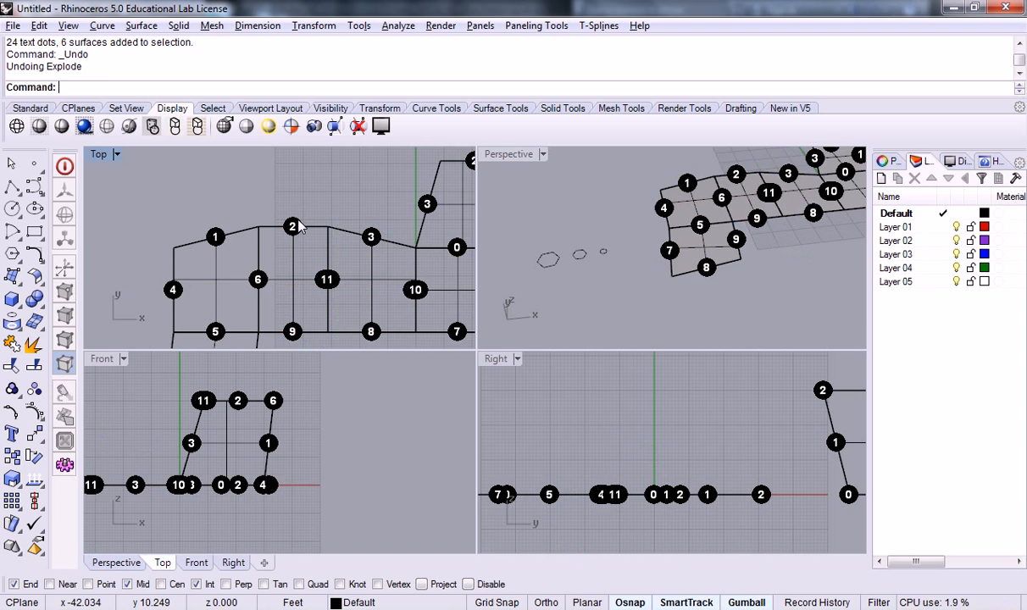
Ungroup the unrolled polysurface and its text dots so each can be selected separately.
scroll(298, 222, down, 2)
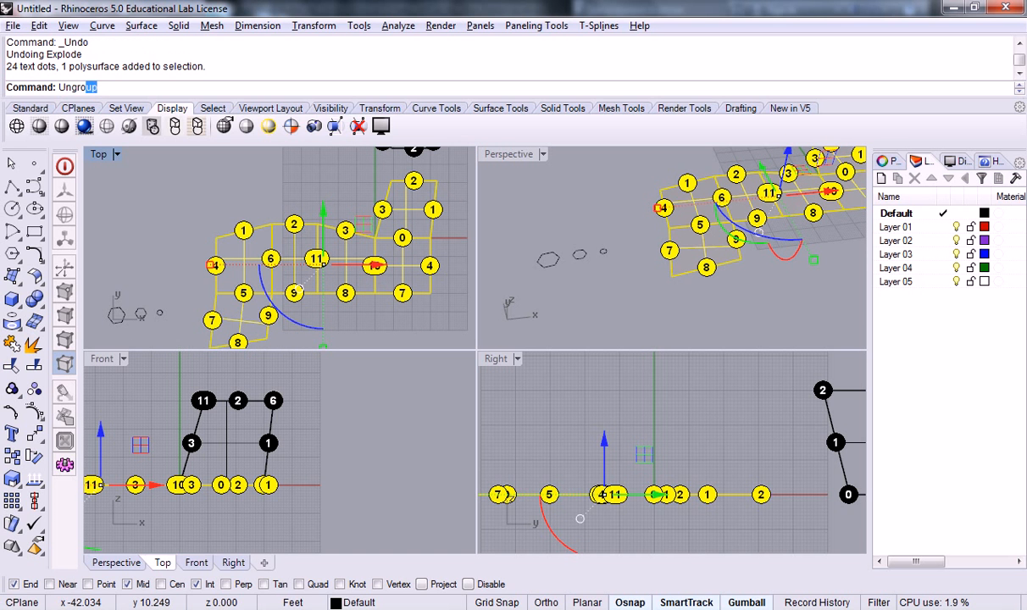
key(Return)
click(297, 225)
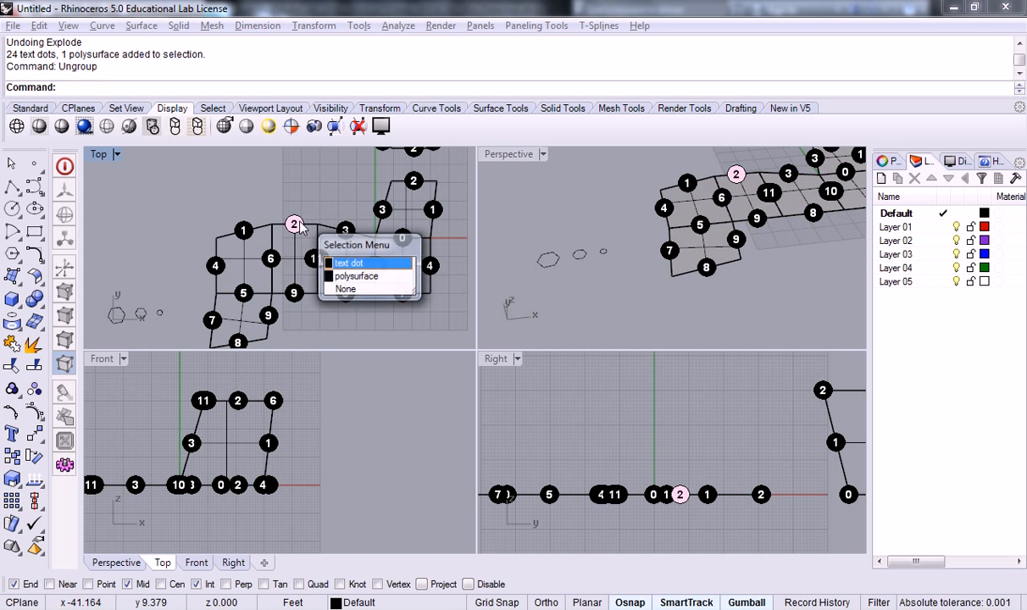
click(312, 219)
scroll(311, 217, down, 2)
mouse_move(312, 217)
right_down()
mouse_move(387, 196)
mouse_move(331, 194)
mouse_move(316, 215)
right_up()
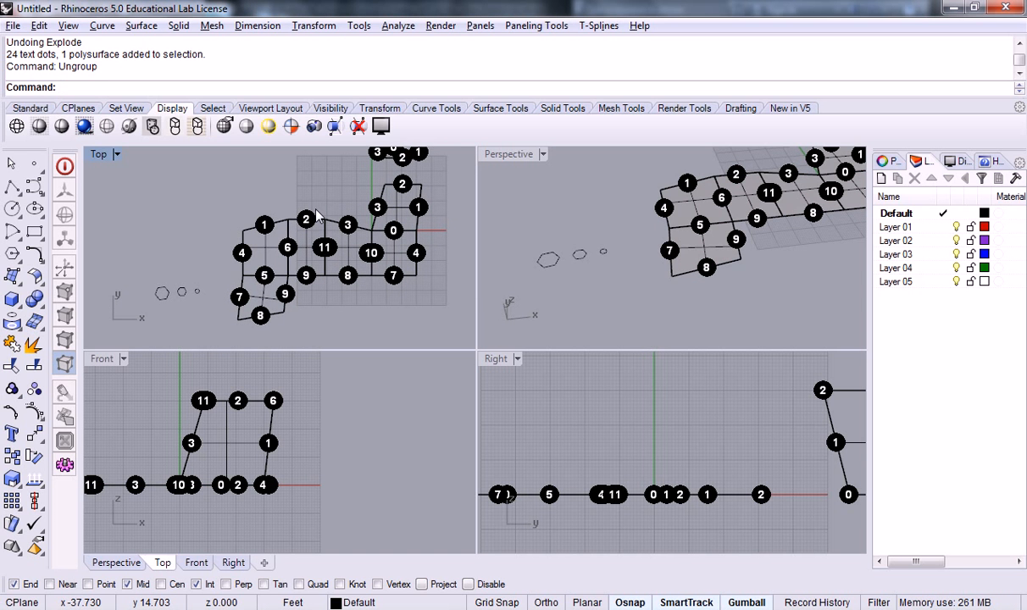
click(330, 224)
key(Escape)
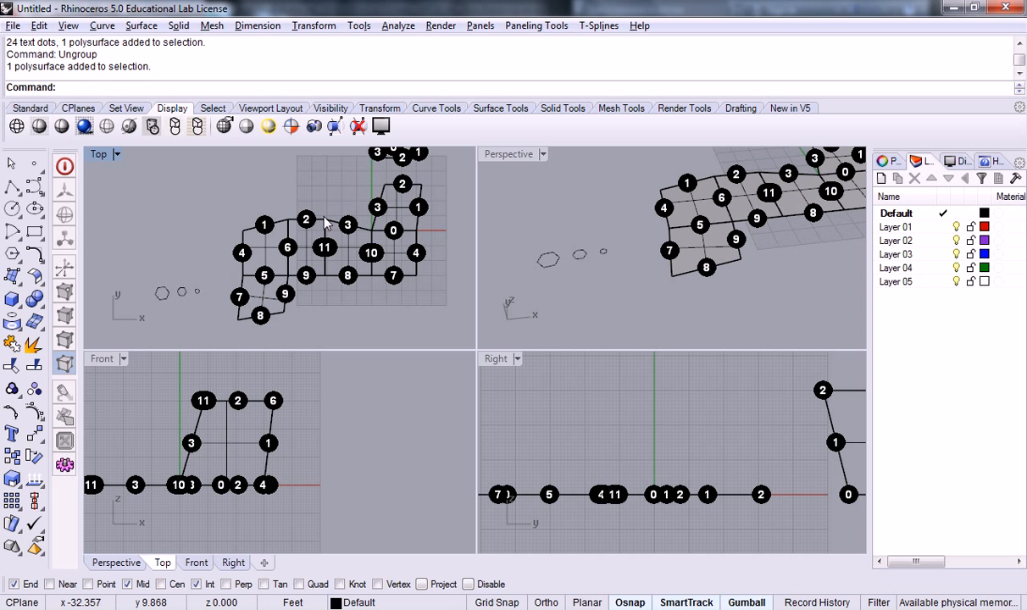
Move the unrolled polysurface down in the Top view, clear of its text dots.
click(329, 224)
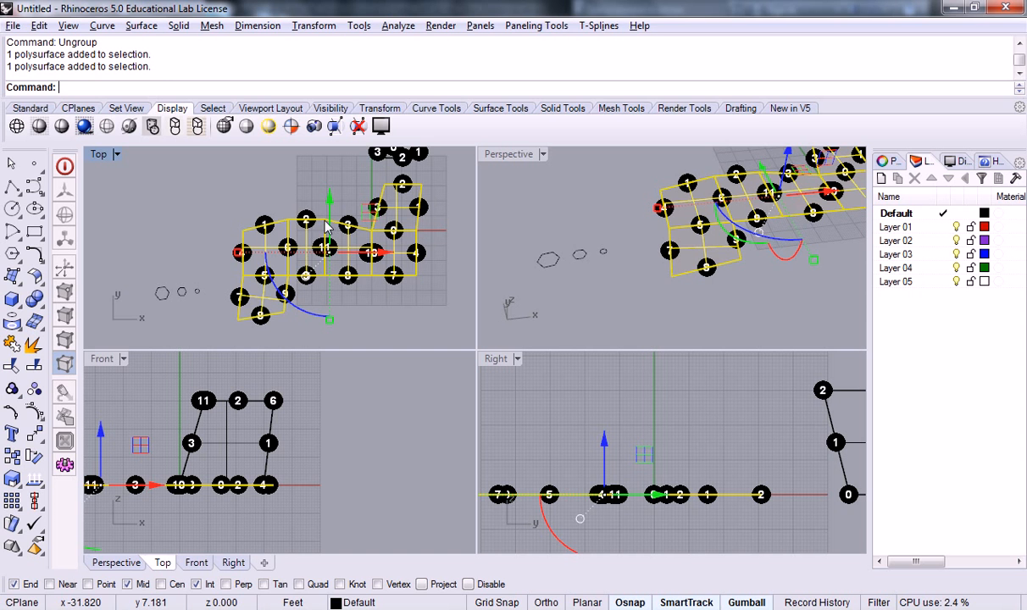
key(Return)
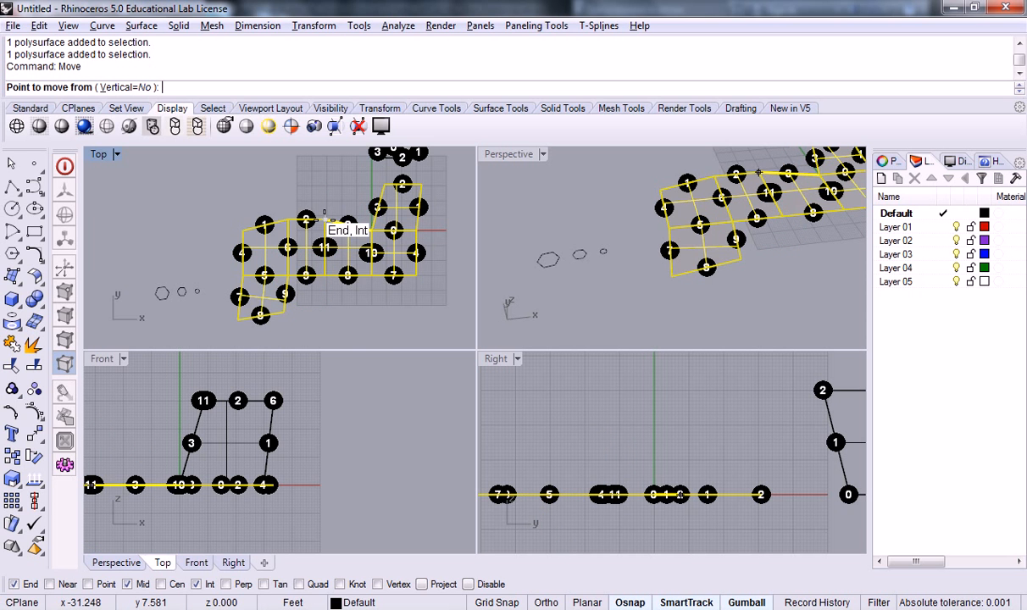
click(324, 221)
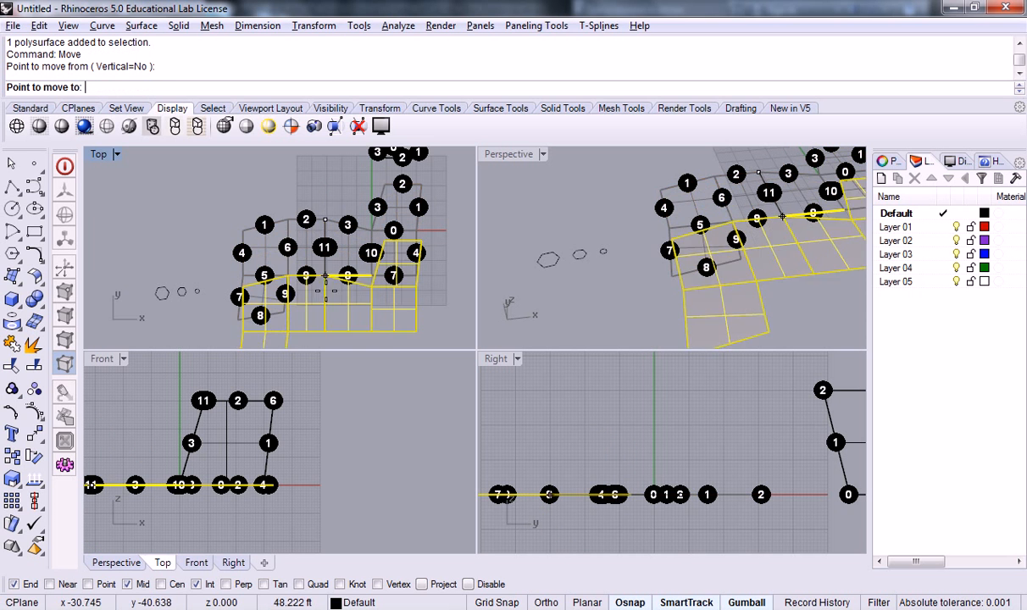
click(330, 322)
key(Escape)
right_drag(324, 293, 367, 213)
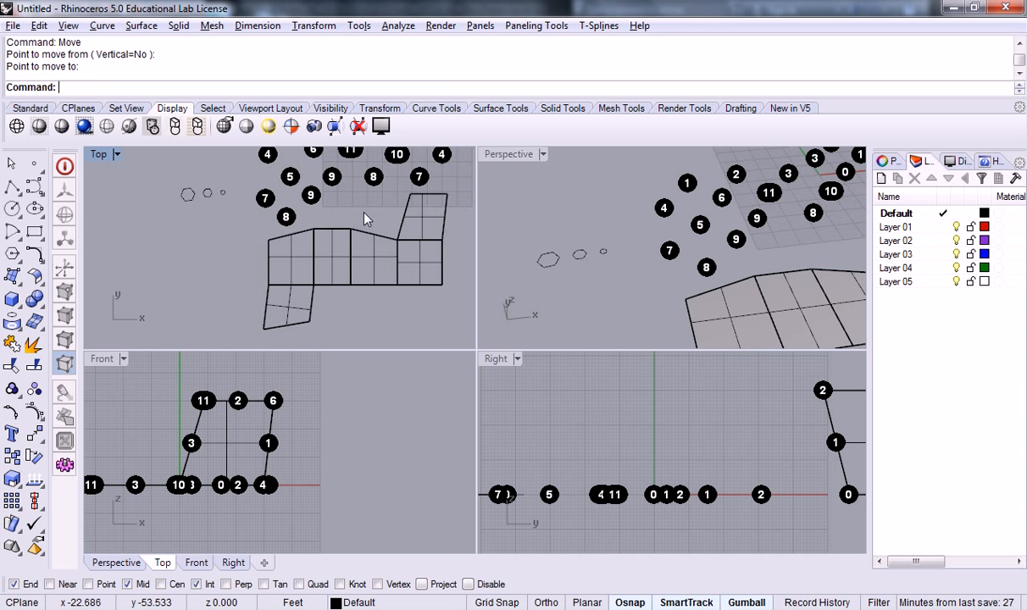
Move the three hexagons down together so they sit beside the lower flap of the relocated polysurface.
right_drag(248, 234, 214, 227)
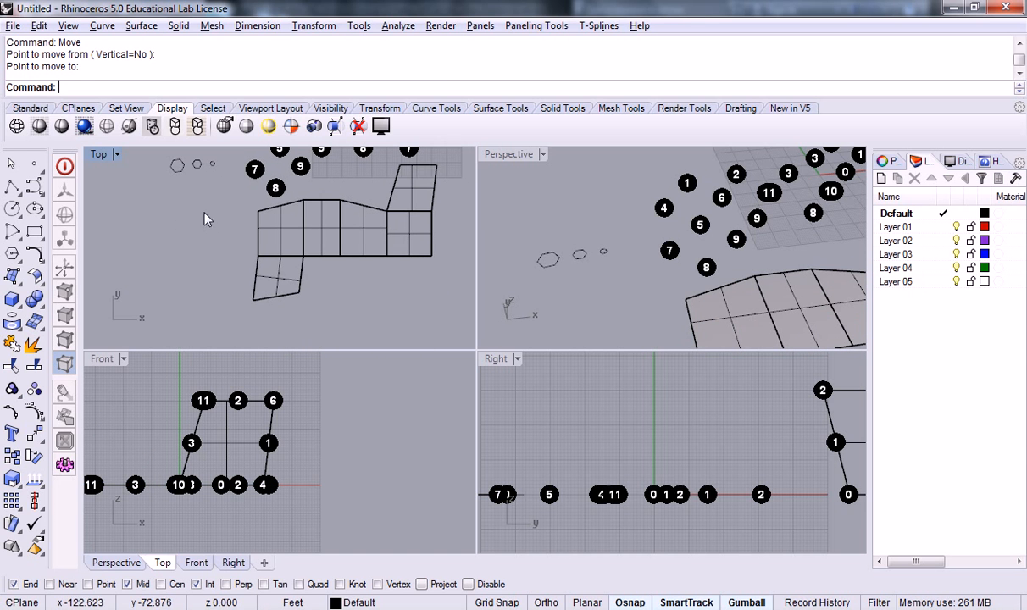
right_drag(215, 187, 215, 211)
drag(216, 225, 215, 222)
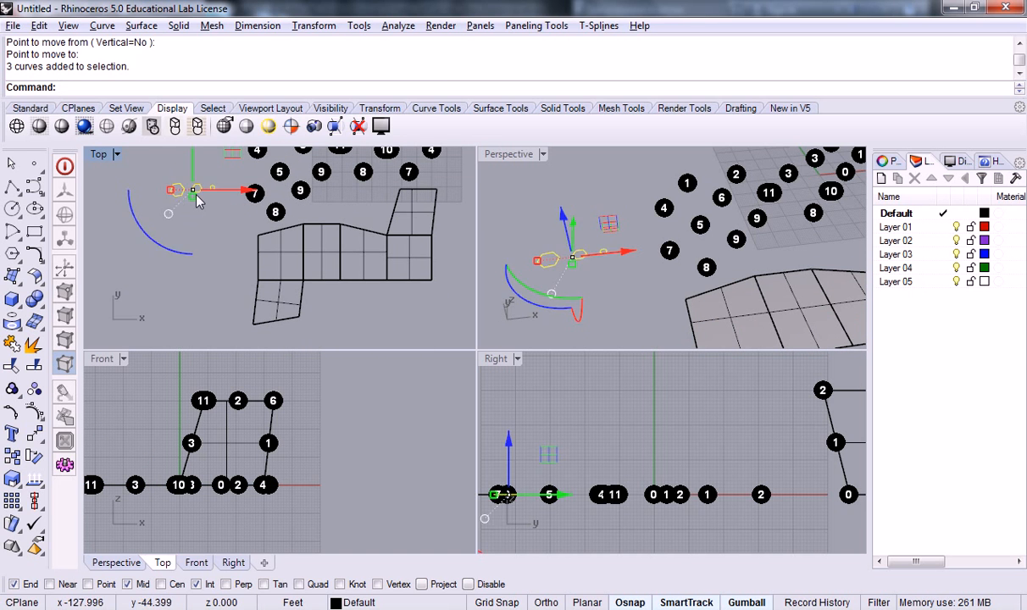
right_drag(205, 168, 201, 199)
drag(192, 172, 199, 293)
right_drag(229, 298, 268, 222)
click(246, 252)
Copy the largest hexagon twice onto the lower flap, once near its middle and once at its upper fold.
scroll(236, 261, up, 4)
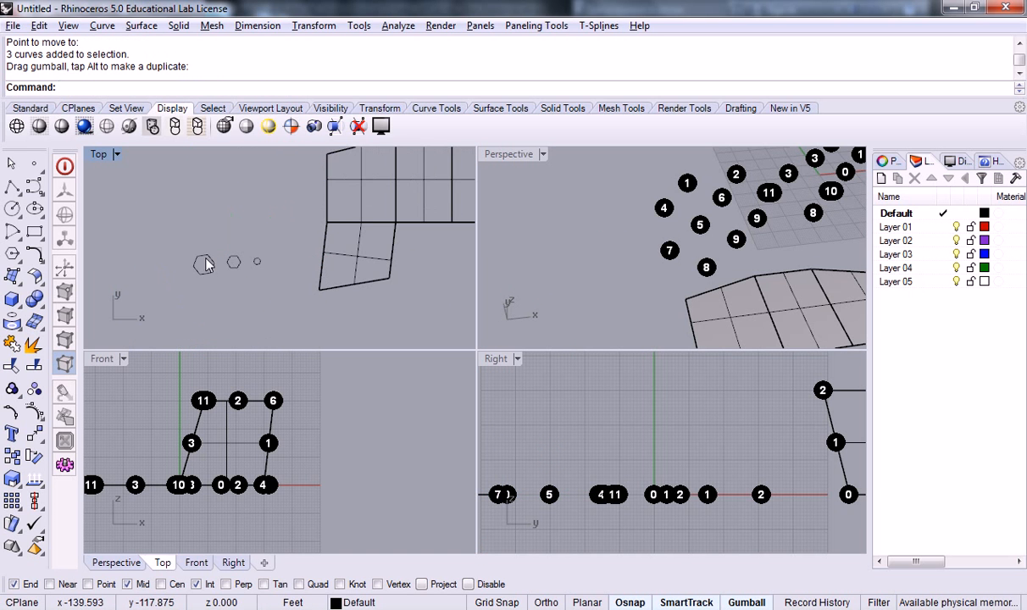
click(205, 256)
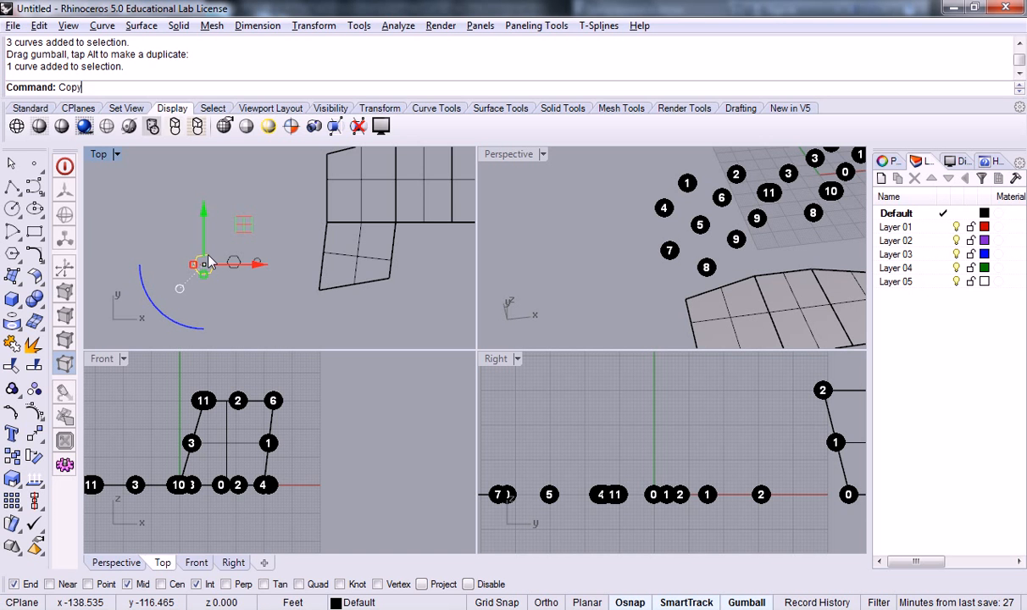
key(Return)
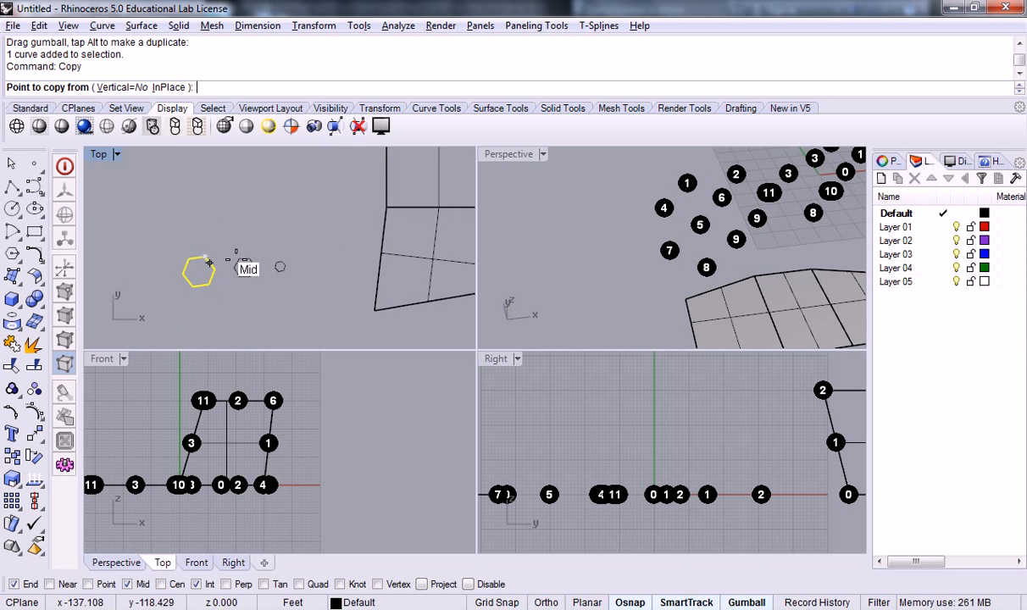
scroll(266, 257, up, 4)
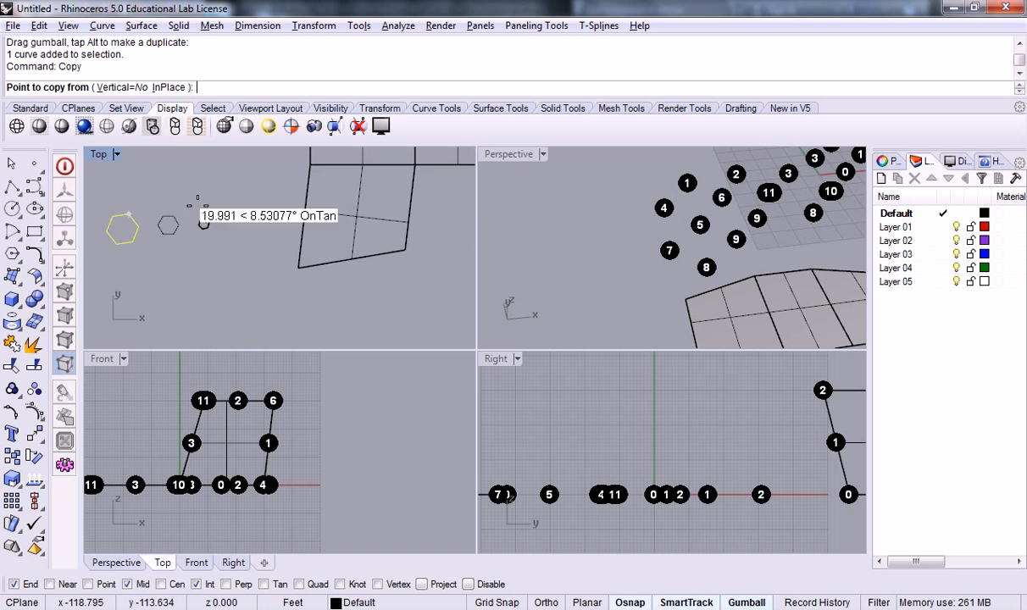
click(110, 225)
scroll(256, 211, down, 2)
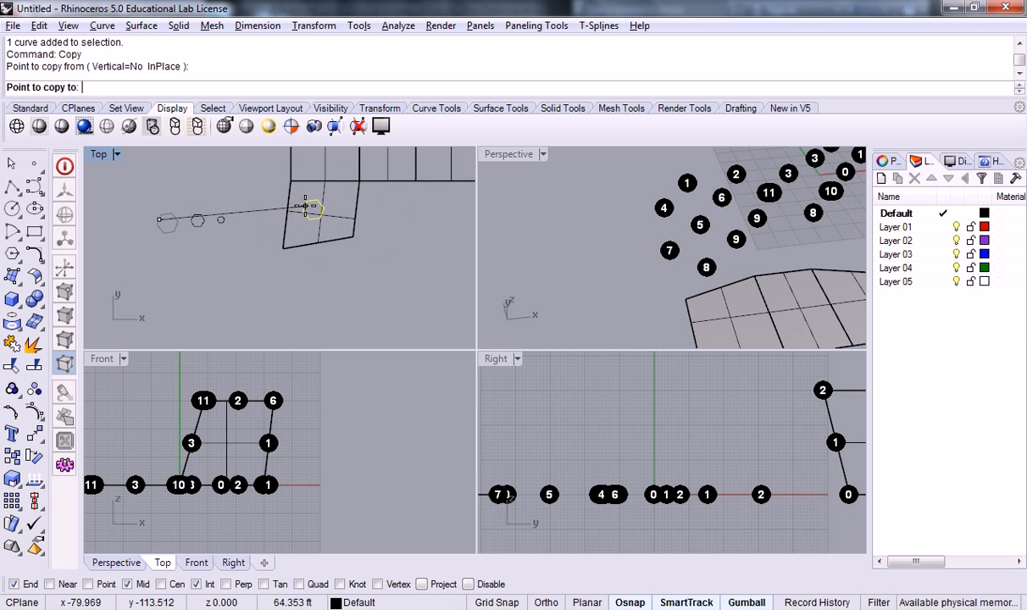
click(306, 211)
middle_click(354, 179)
key(Return)
Shift the hexagon copy at the lower flap's fold slightly inward, away from the panel corner.
click(327, 183)
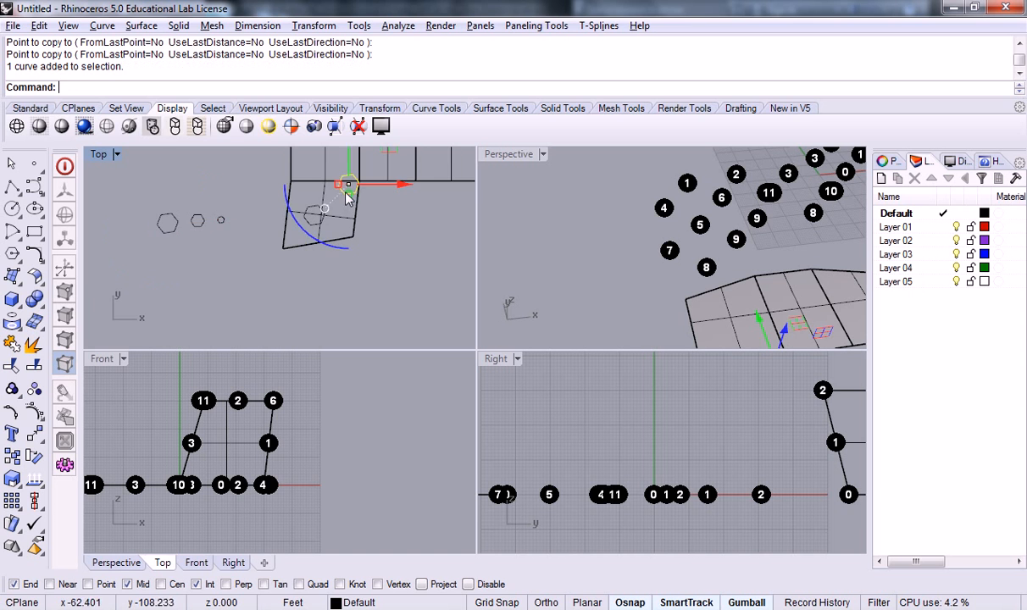
right_drag(385, 244, 369, 290)
scroll(343, 234, up, 6)
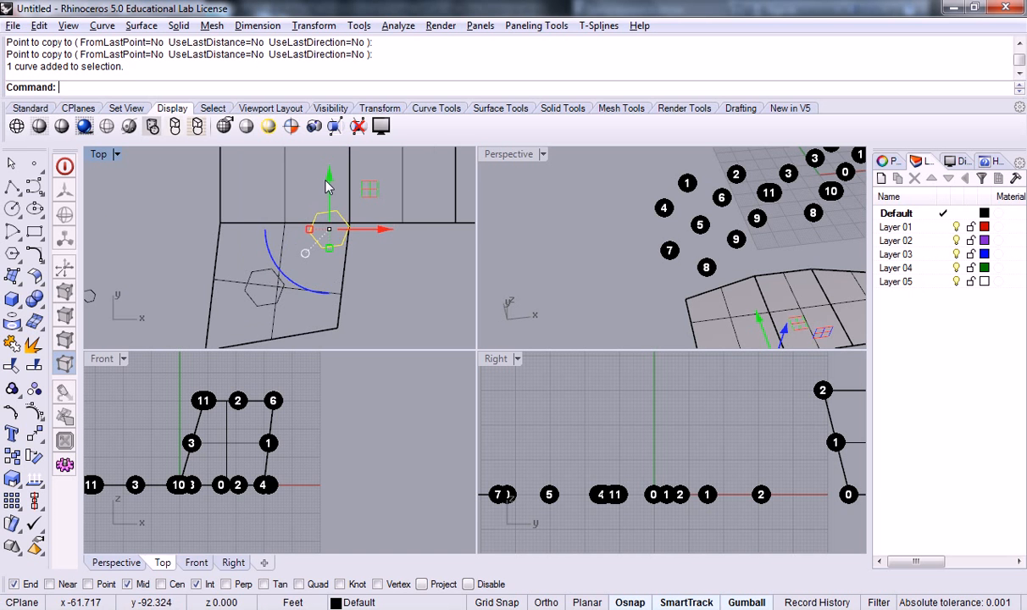
drag(369, 228, 343, 218)
scroll(343, 220, down, 3)
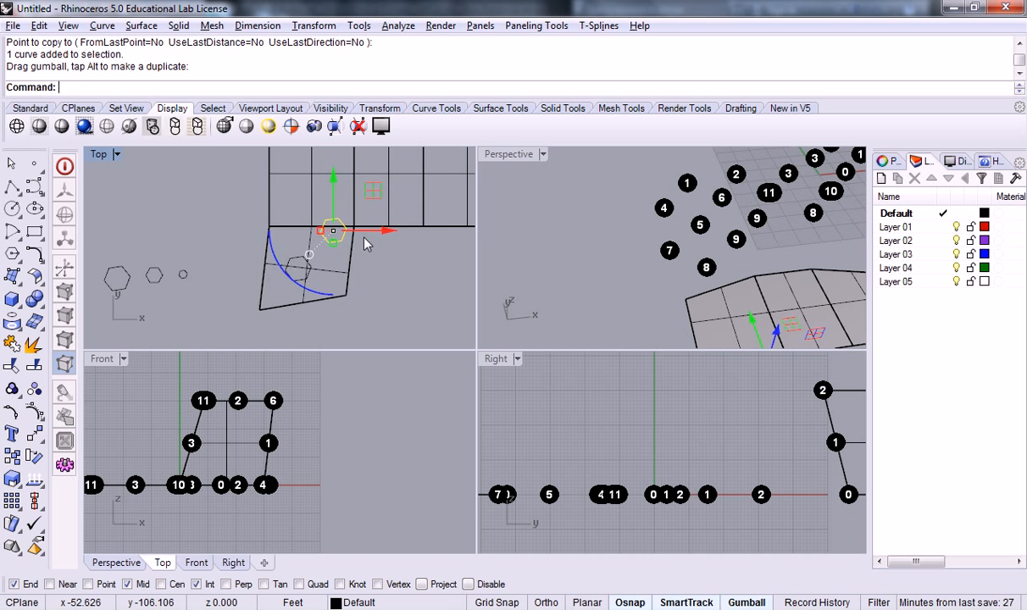
Copy the fold hexagon four times in a zigzag across the first three panels of the main strip.
middle_click(369, 266)
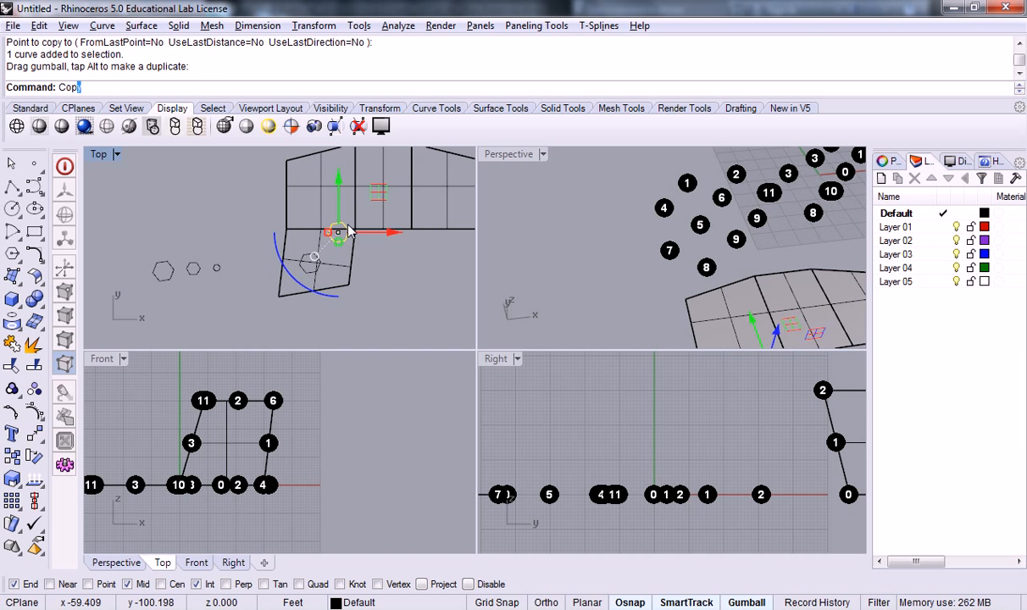
text(y)
key(Return)
click(347, 229)
click(321, 197)
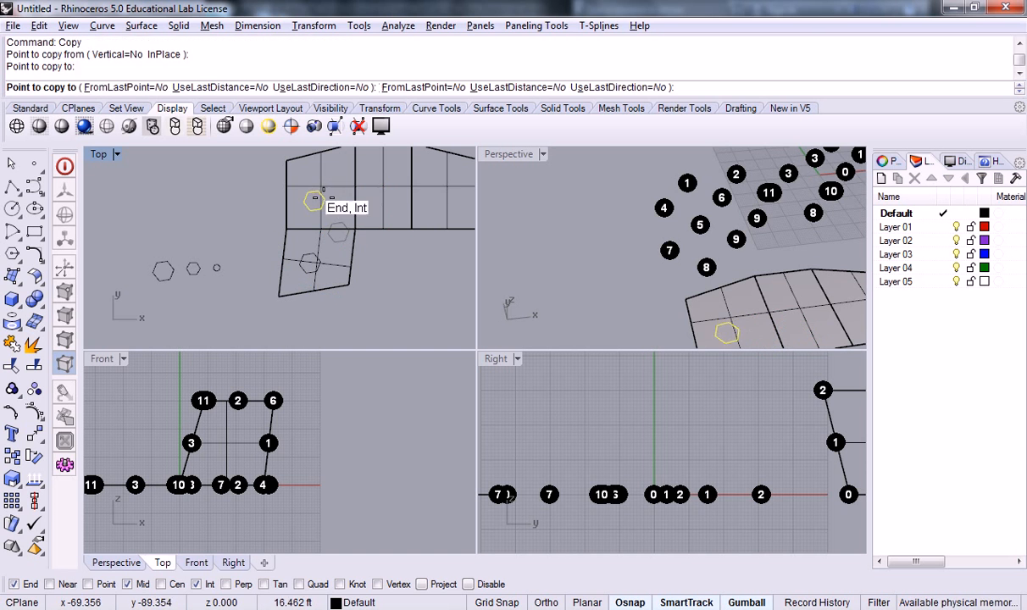
click(373, 169)
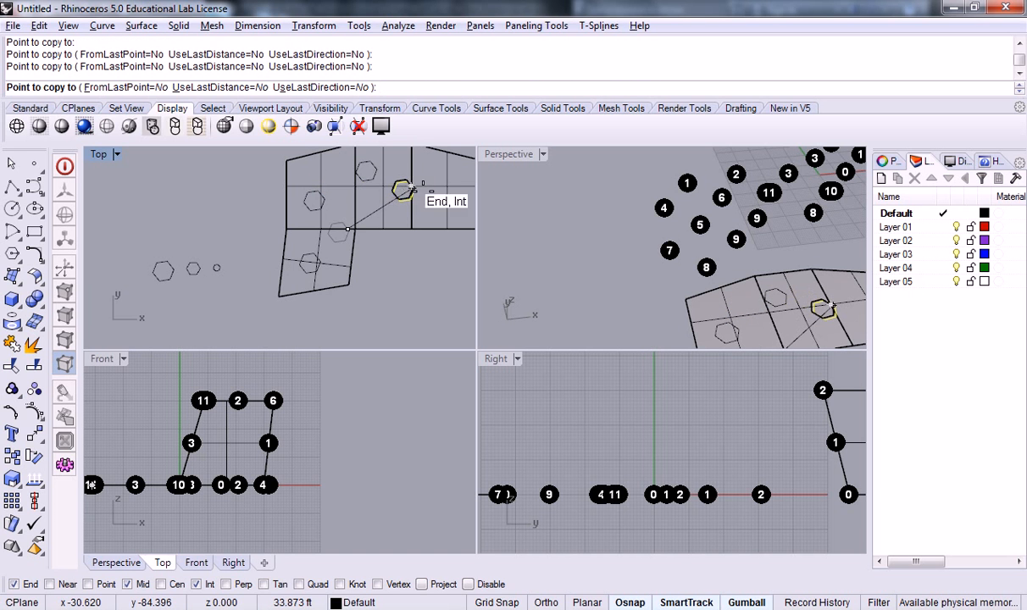
middle_click(375, 180)
right_drag(411, 247, 202, 277)
scroll(247, 235, up, 2)
click(247, 236)
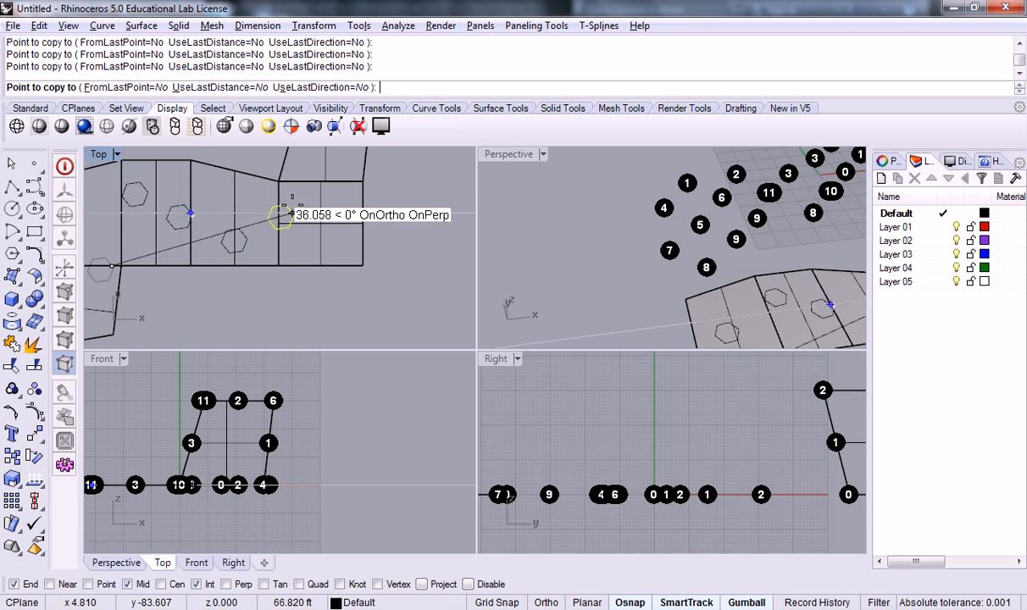
Place four more hexagon copies: beside the last fold, inside the end panel, at its upper edge and on the upper flap.
click(278, 212)
click(324, 212)
right_drag(349, 193, 318, 280)
click(291, 265)
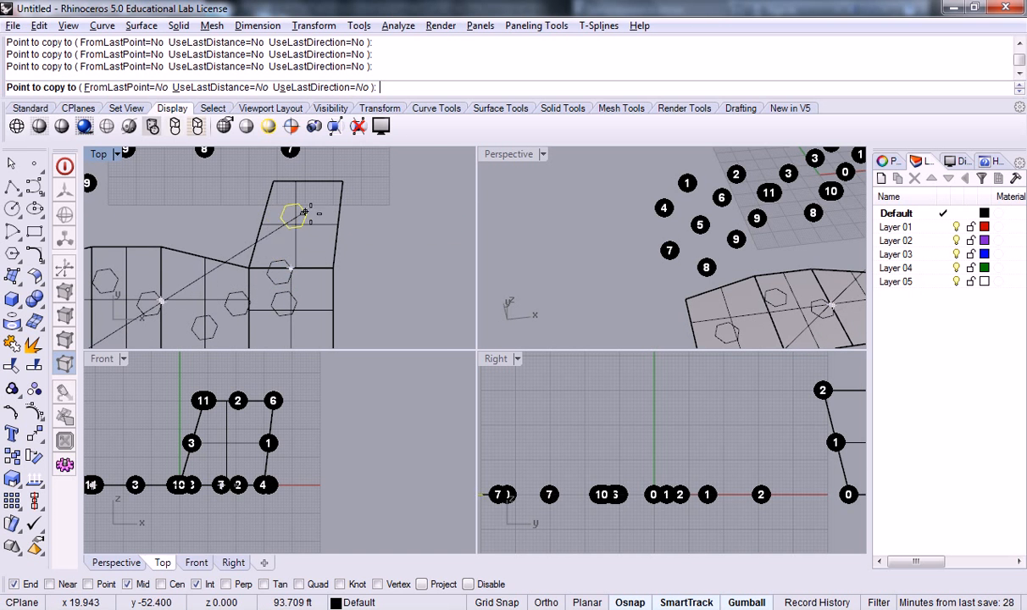
click(317, 207)
right_click(305, 223)
right_drag(246, 281, 311, 244)
scroll(361, 224, down, 2)
key(Escape)
Start a polyline at the lower flap's hexagon and run it through the centers of the first four large hexagons.
scroll(369, 223, down, 4)
scroll(181, 276, up, 2)
click(178, 285)
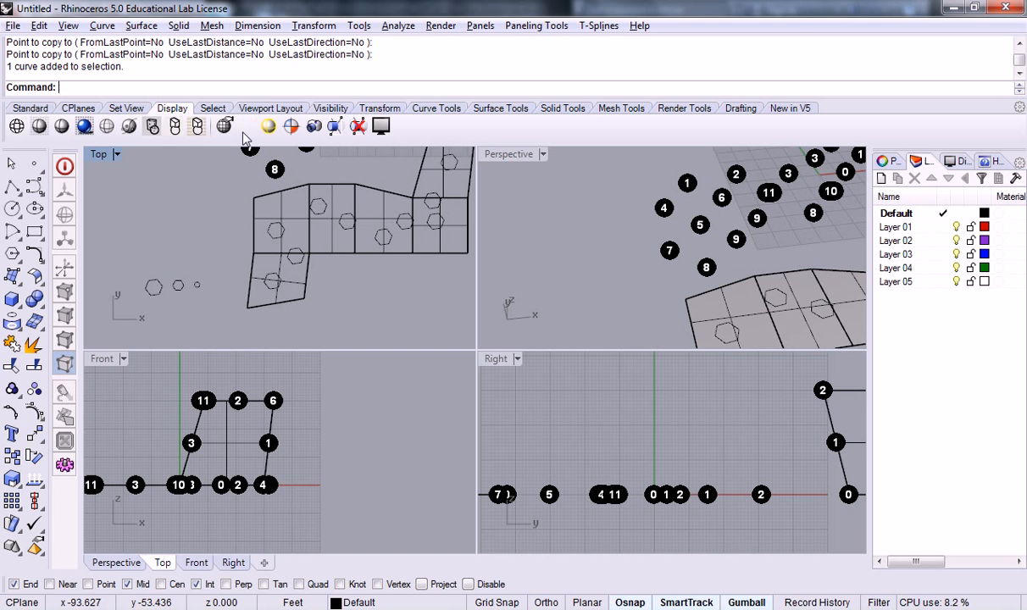
click(12, 187)
scroll(276, 284, up, 5)
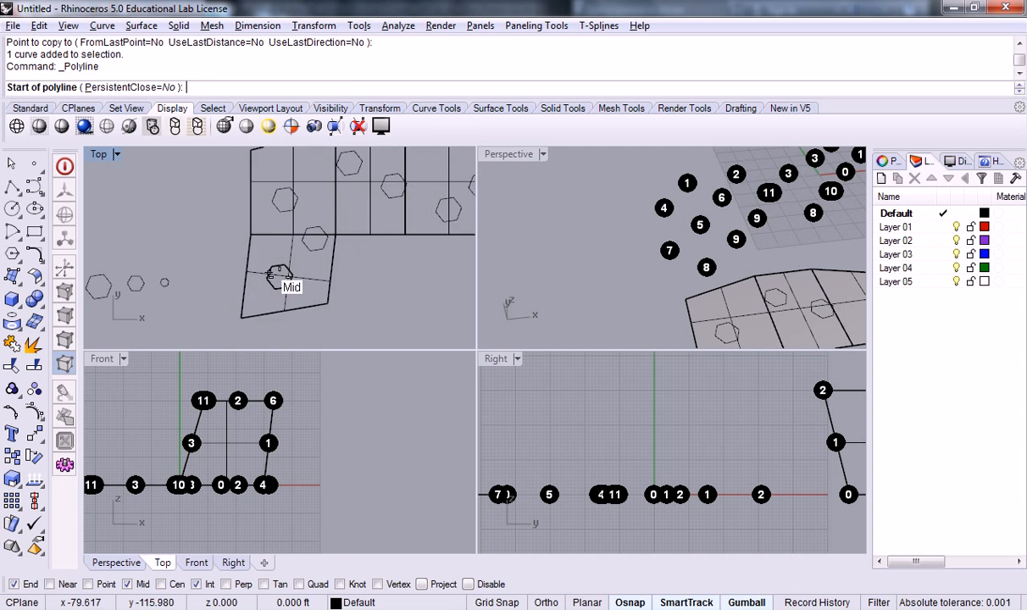
click(283, 278)
click(344, 204)
middle_click(346, 205)
scroll(351, 244, down, 8)
scroll(343, 194, up, 8)
click(314, 237)
scroll(318, 236, down, 6)
scroll(377, 207, up, 6)
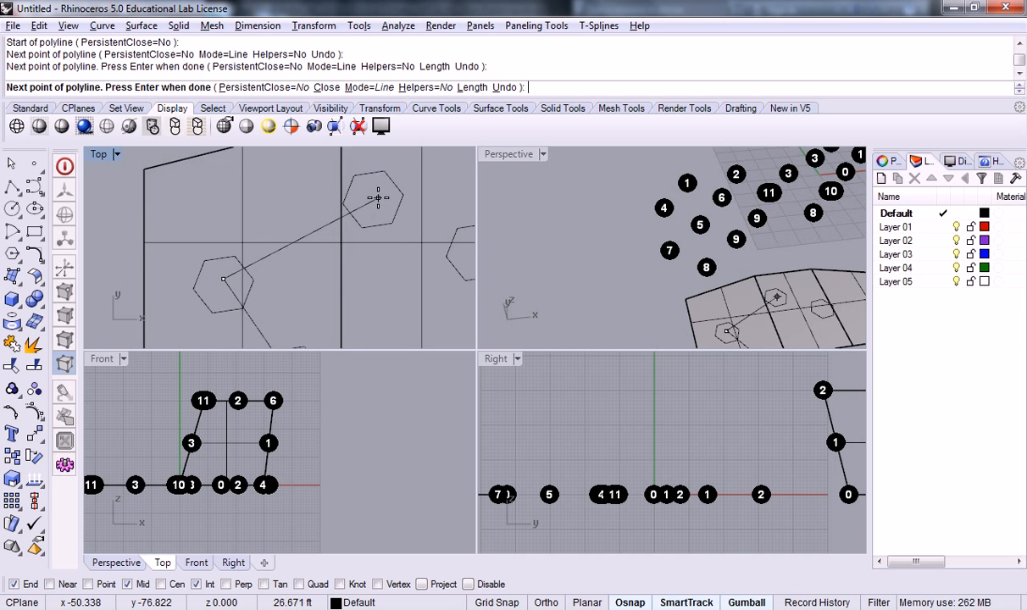
click(378, 197)
middle_click(378, 198)
Continue the polyline through the centers of the remaining large hexagons and finish it on the upper flap.
scroll(436, 222, down, 5)
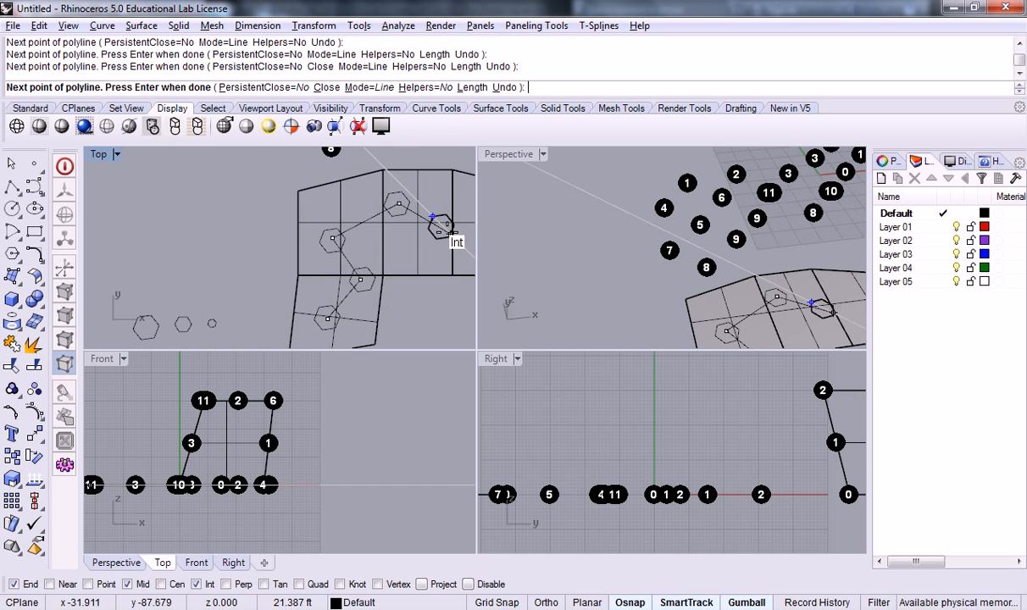
scroll(426, 225, up, 5)
click(440, 224)
scroll(438, 223, down, 5)
scroll(169, 254, up, 5)
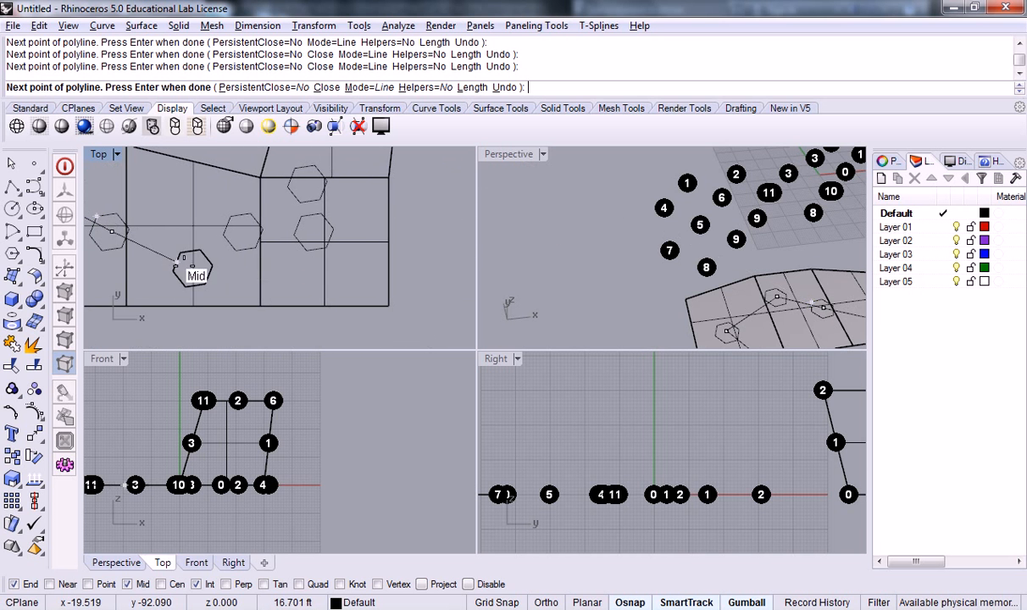
scroll(193, 267, up, 3)
click(192, 267)
click(287, 195)
click(418, 197)
scroll(419, 197, down, 3)
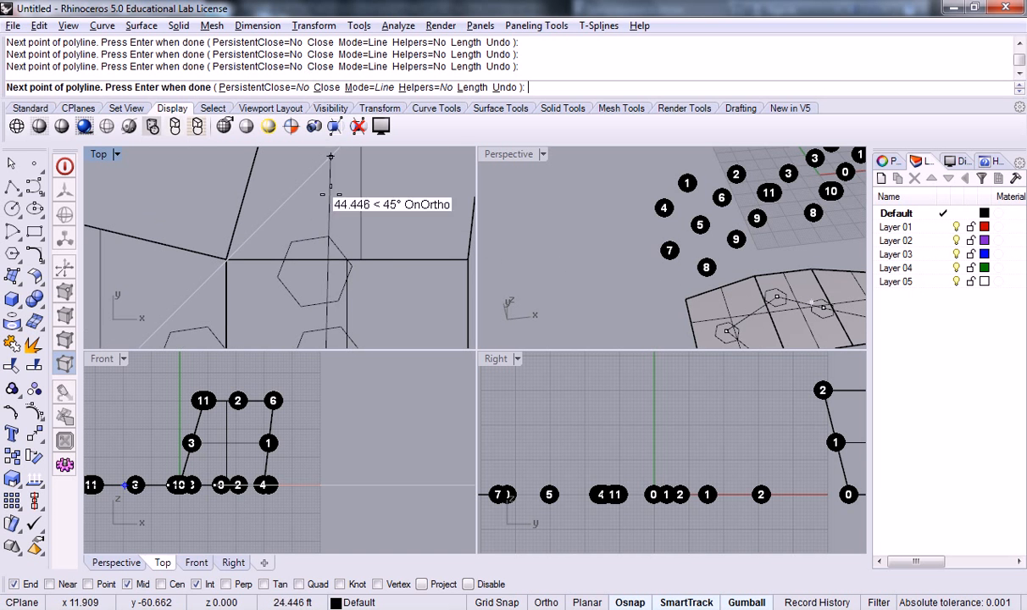
click(316, 263)
scroll(351, 197, up, 3)
click(351, 197)
scroll(351, 198, down, 3)
key(Return)
Copy the medium hexagon from its center to a spot beside the polyline on the lower flap.
scroll(350, 197, down, 2)
right_drag(371, 253, 388, 210)
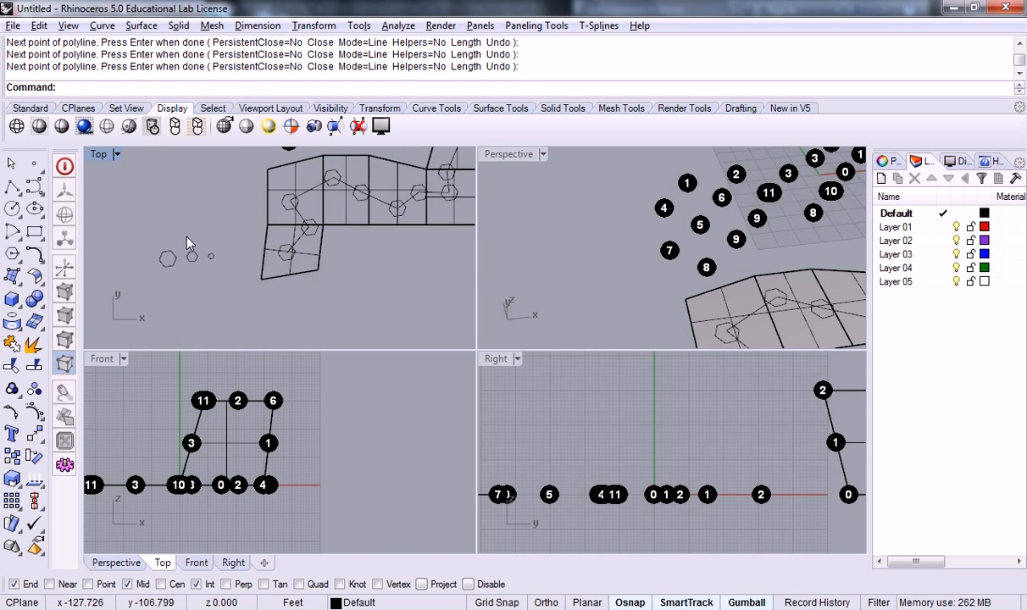
scroll(182, 233, up, 3)
click(202, 266)
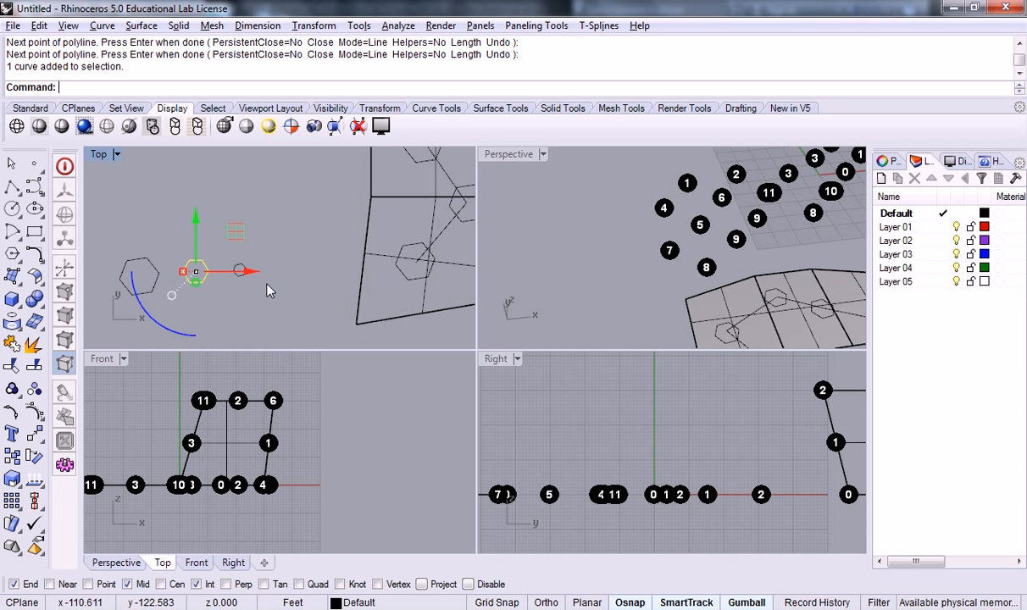
text(Copy)
key(Return)
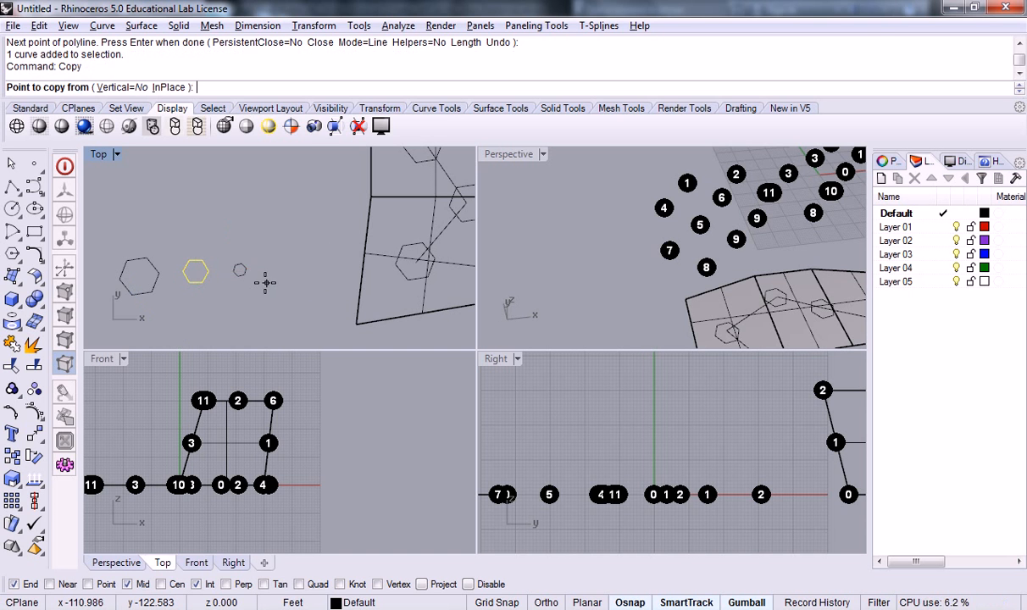
scroll(222, 278, up, 2)
click(182, 267)
scroll(183, 268, down, 5)
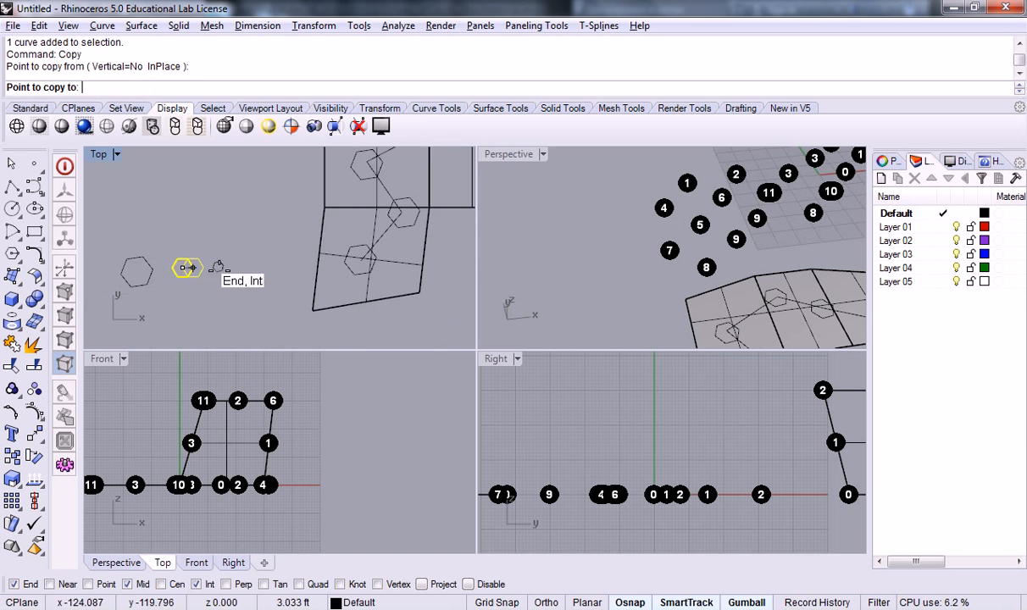
scroll(367, 242, up, 5)
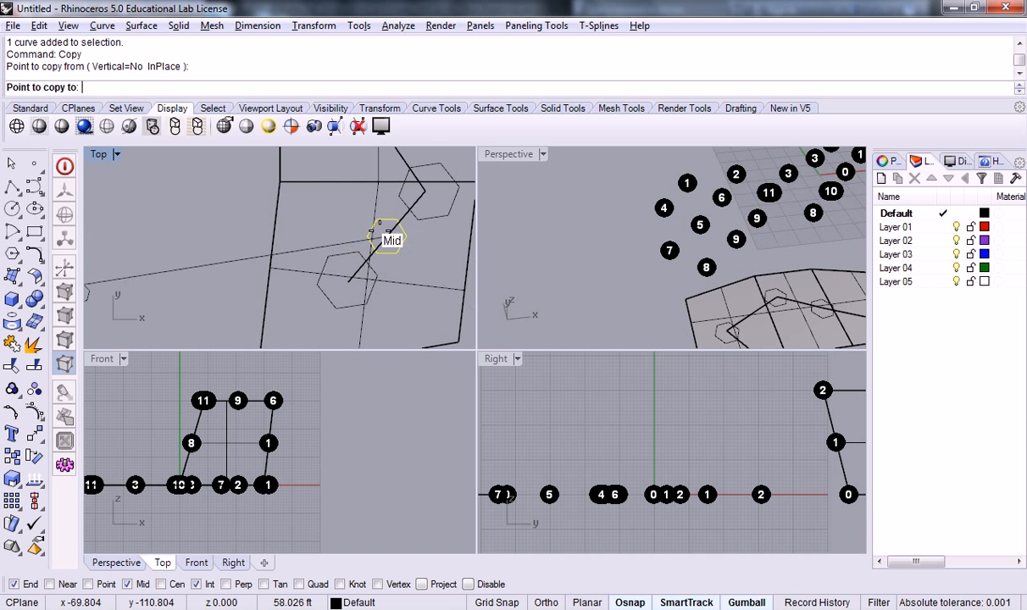
click(373, 226)
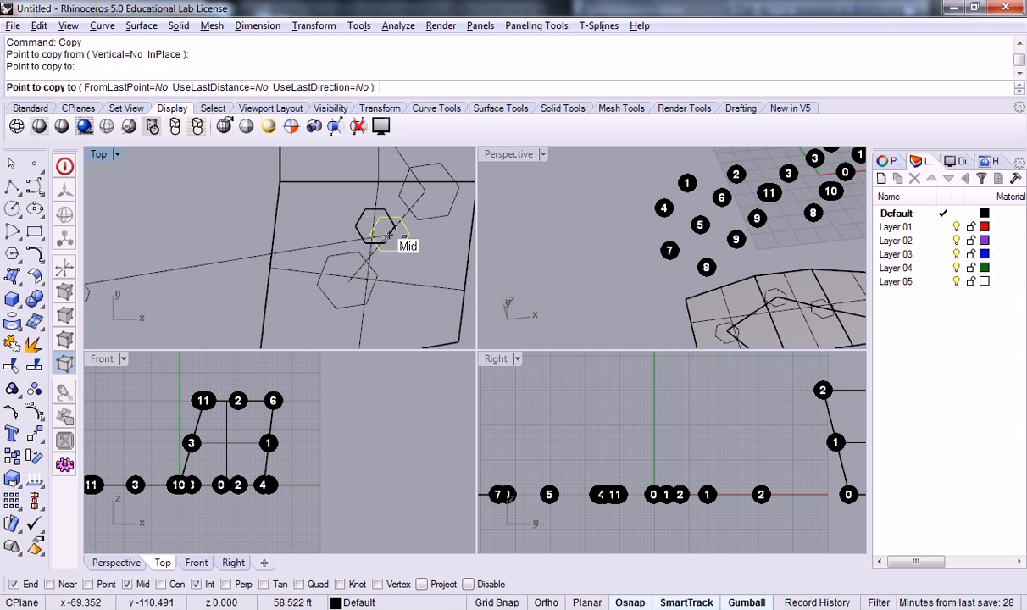
Disable object snaps and place another medium hexagon copy on the lower flap, on the other side of the polyline.
scroll(392, 237, up, 2)
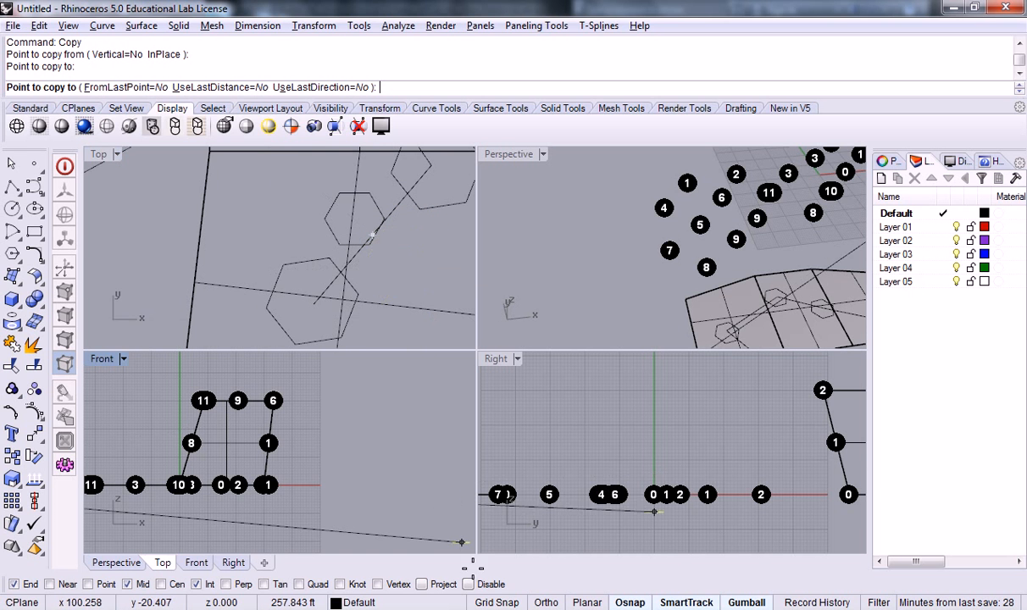
scroll(371, 246, down, 2)
scroll(385, 220, up, 2)
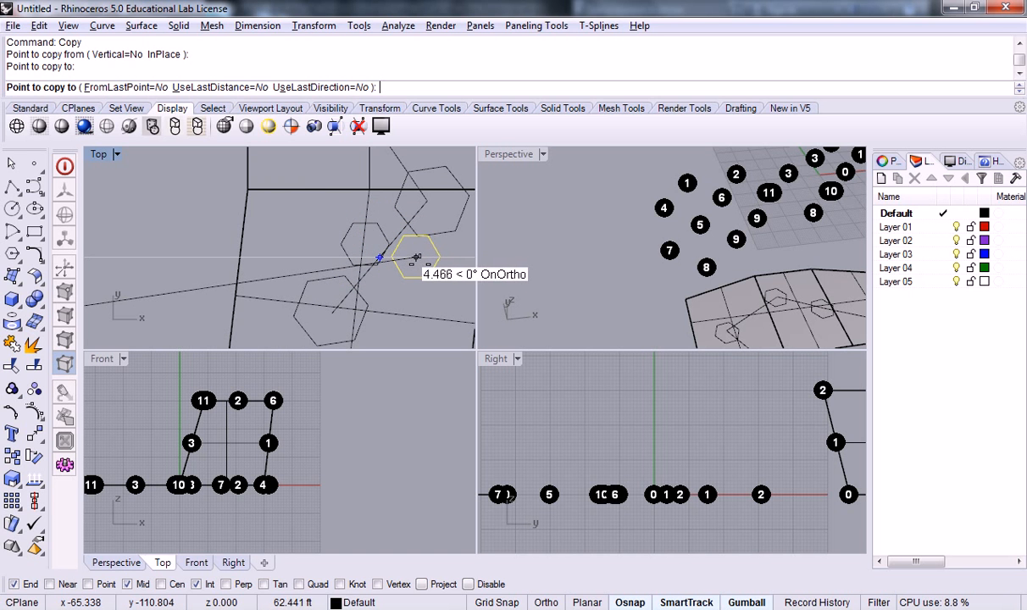
click(635, 602)
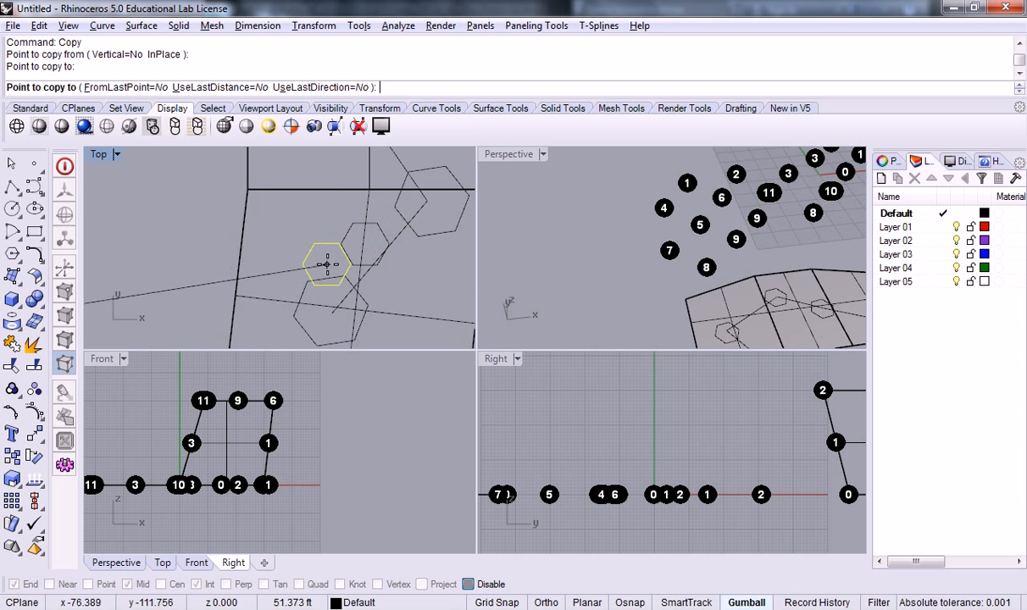
scroll(351, 270, up, 3)
middle_click(421, 259)
right_drag(407, 241, 310, 261)
scroll(310, 263, down, 4)
click(267, 247)
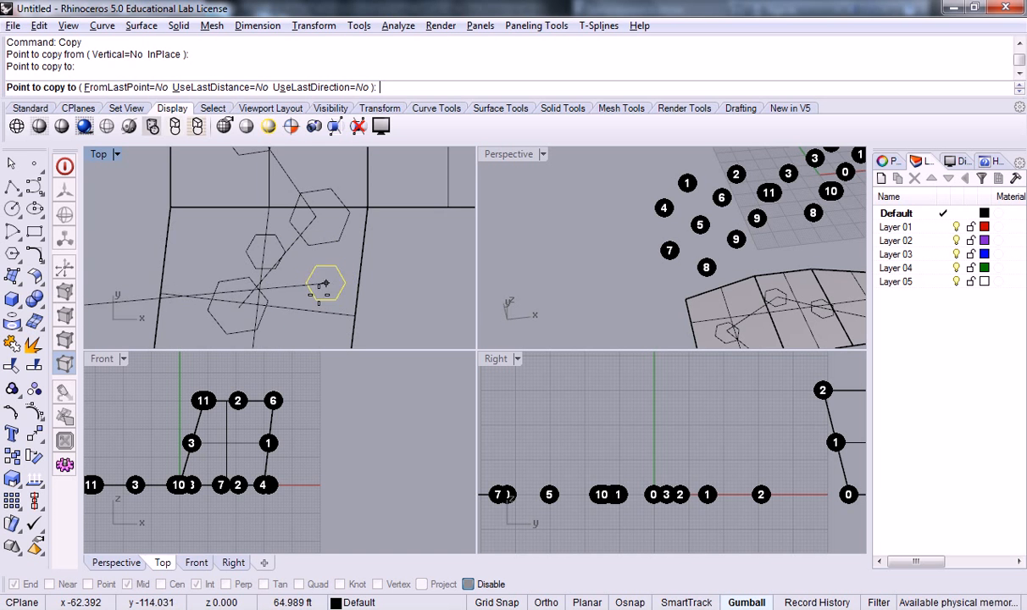
click(307, 268)
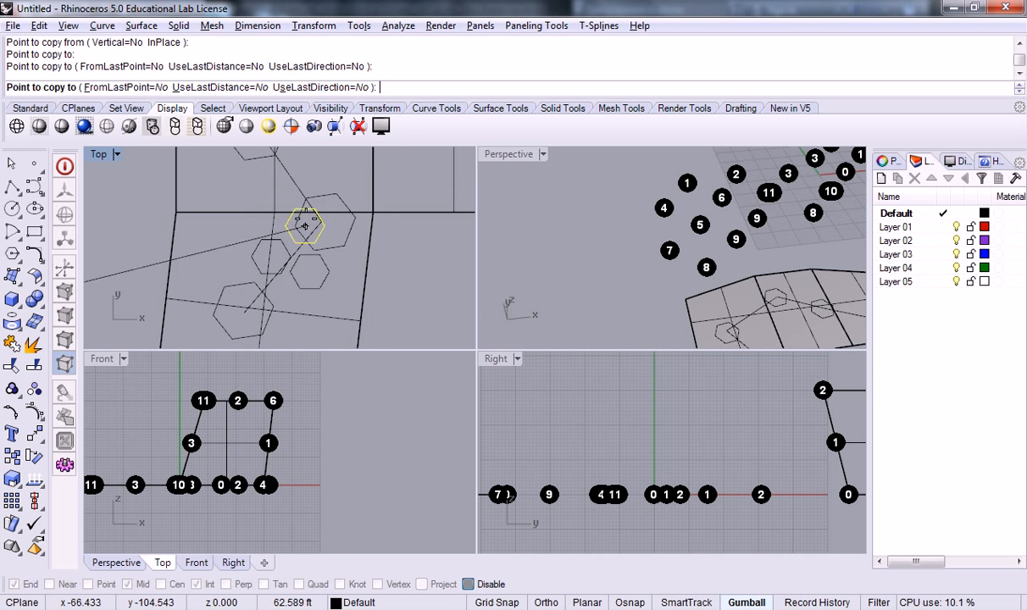
Place medium hexagon copies from the lower flap's fold up through the first panel, on both sides of the polyline.
right_drag(306, 242, 313, 345)
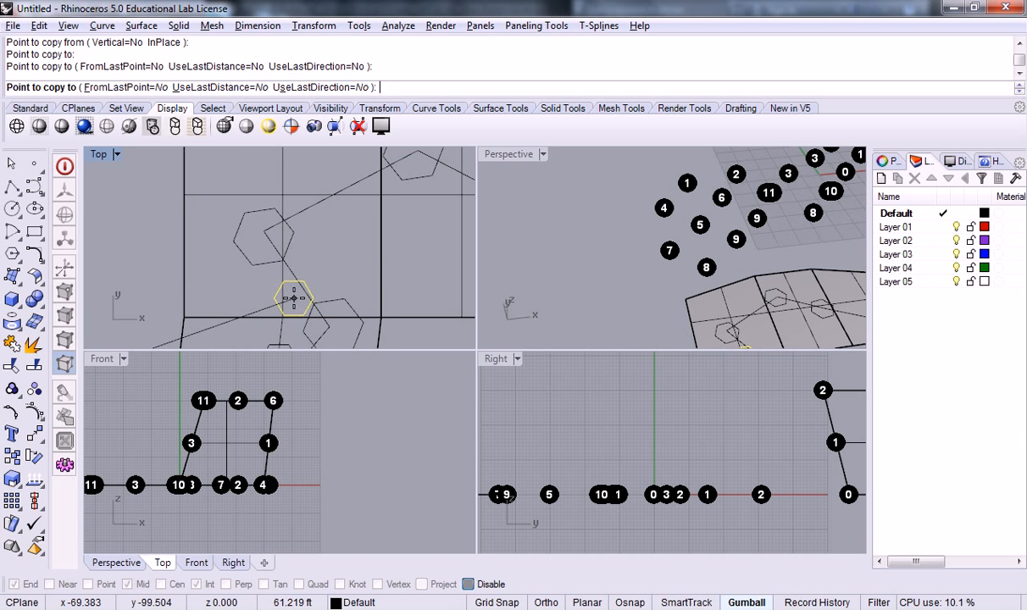
click(293, 298)
click(309, 259)
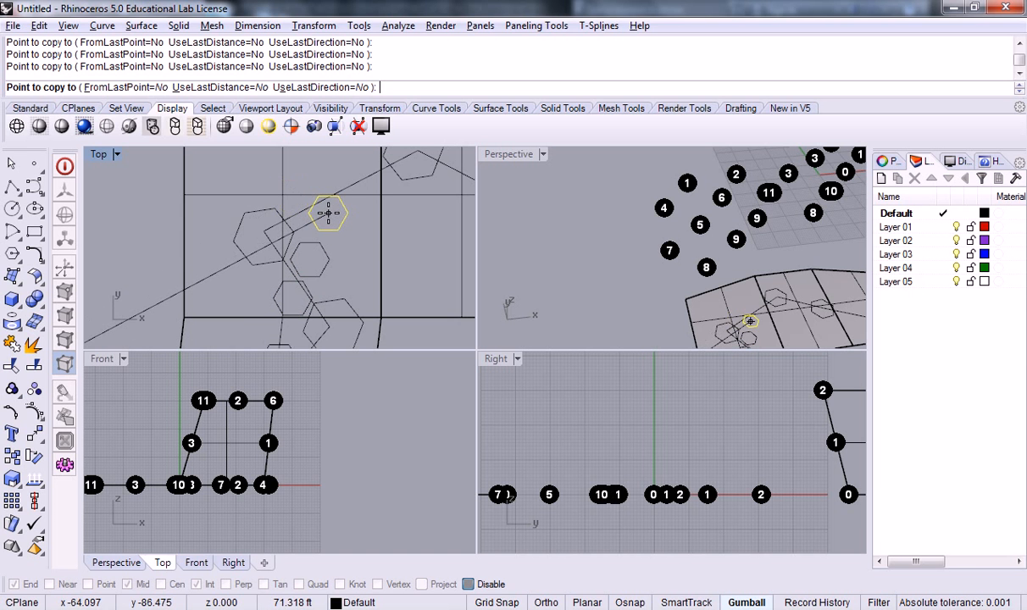
click(286, 186)
click(333, 201)
Continue placing medium hexagon copies on both sides of the polyline across the second and third panels.
right_drag(339, 176, 199, 178)
click(325, 247)
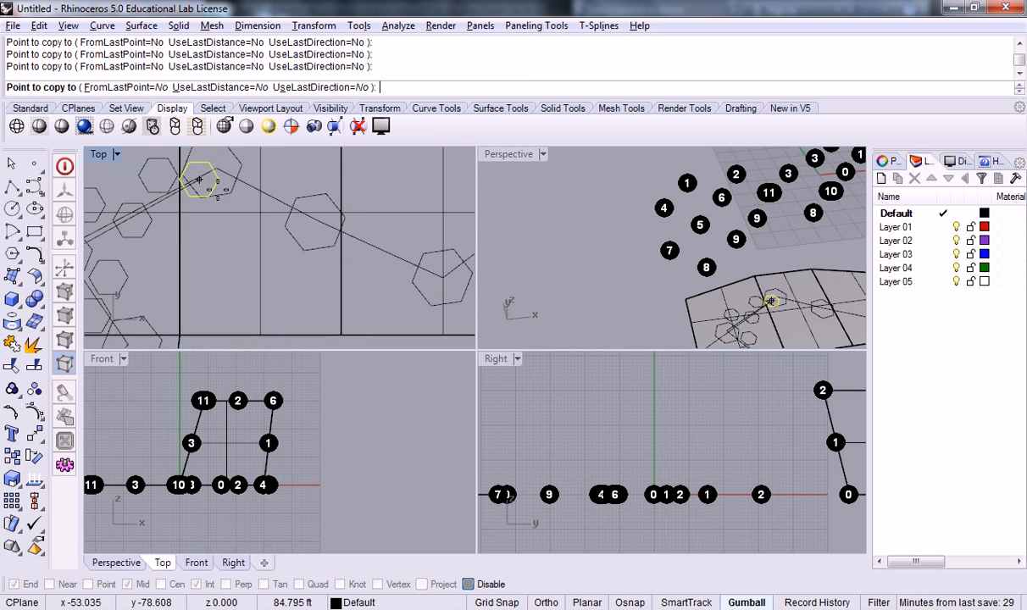
click(247, 208)
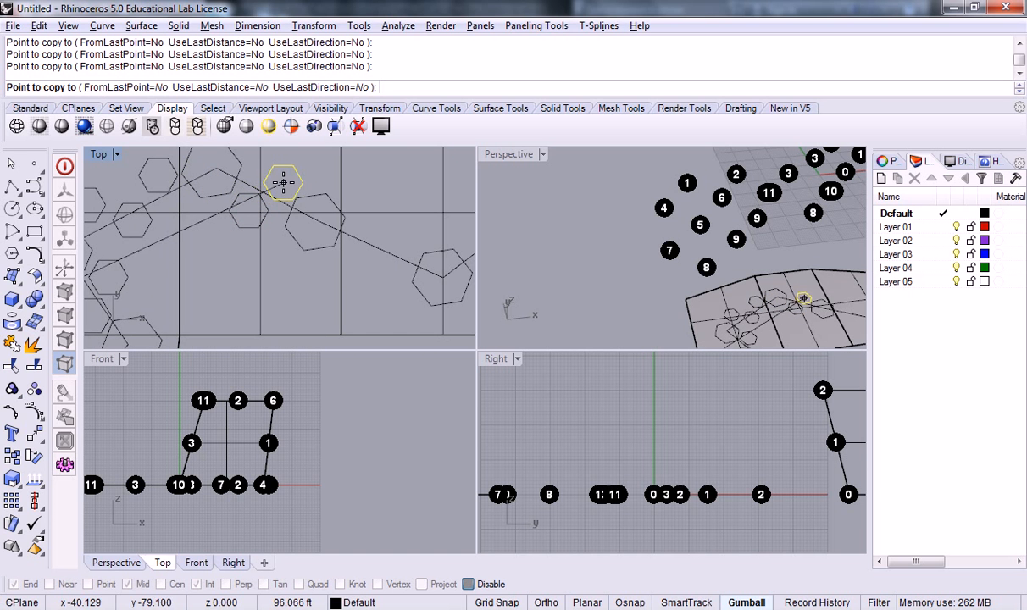
click(282, 175)
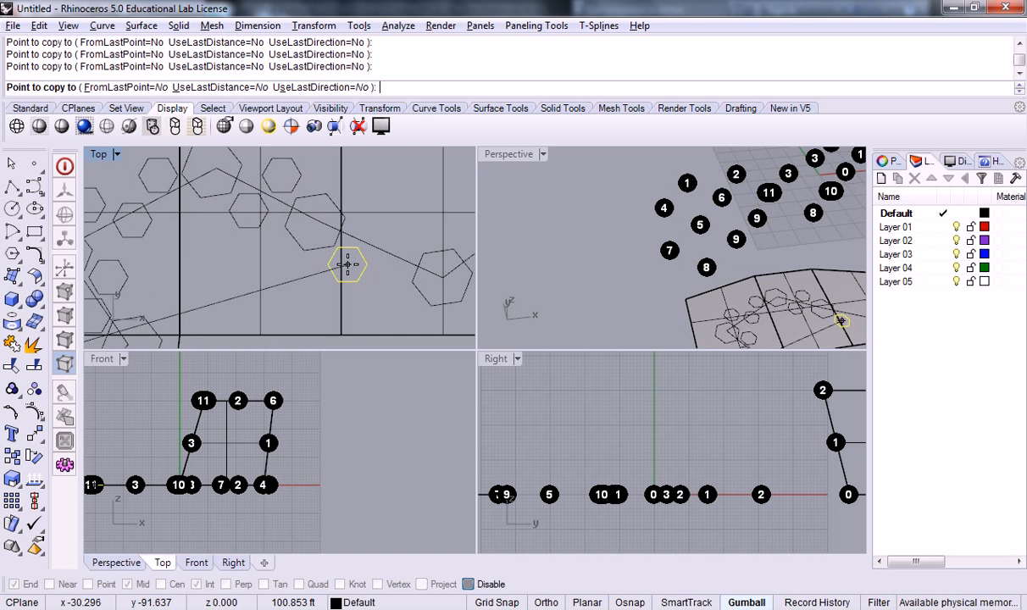
click(350, 267)
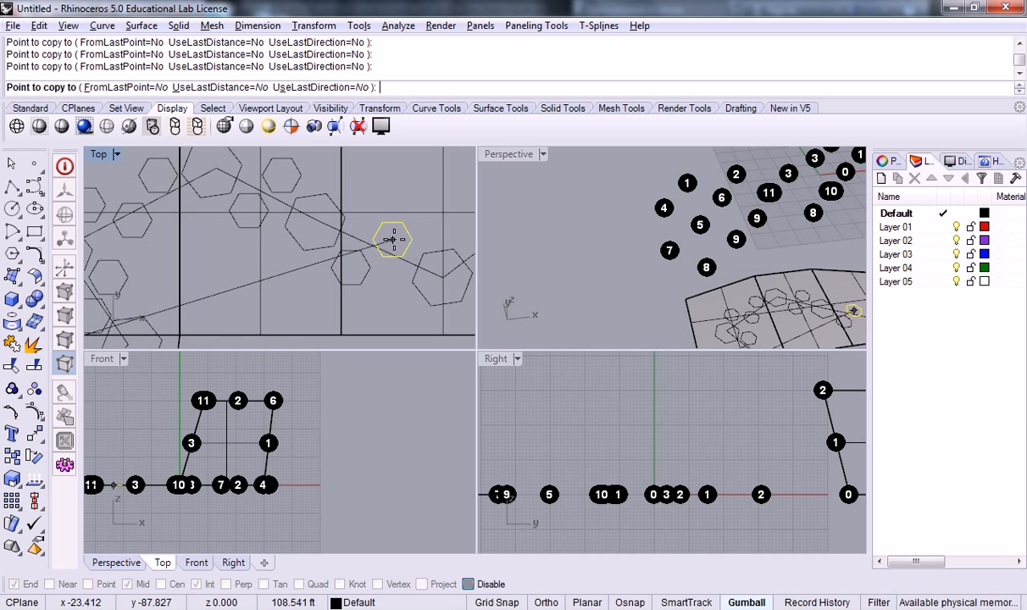
right_drag(393, 238, 169, 231)
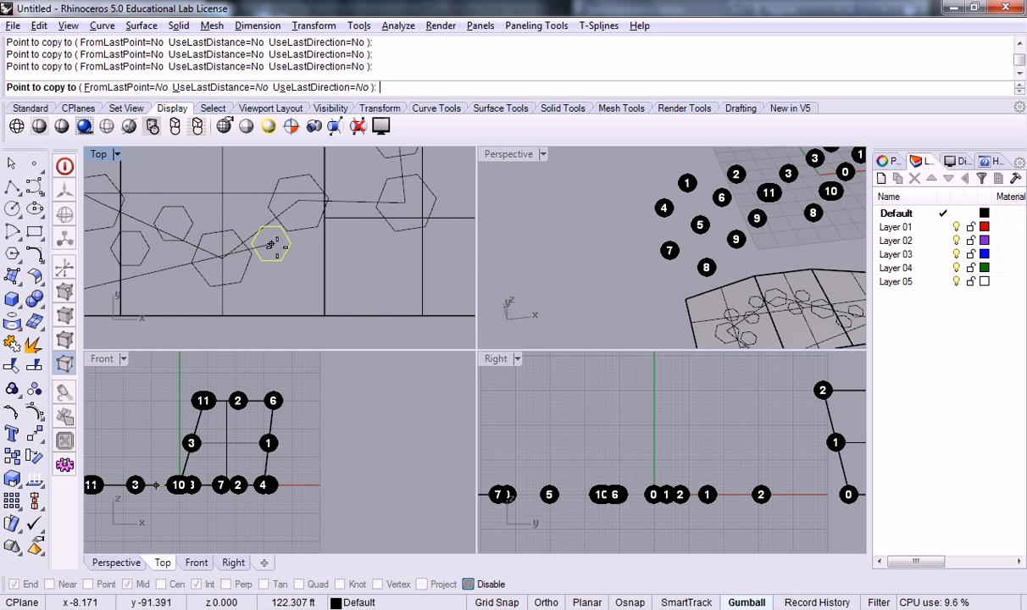
click(277, 254)
Place the remaining medium hexagon copies in the end panel and along the upper flap, and finish the copying.
right_drag(330, 272, 277, 314)
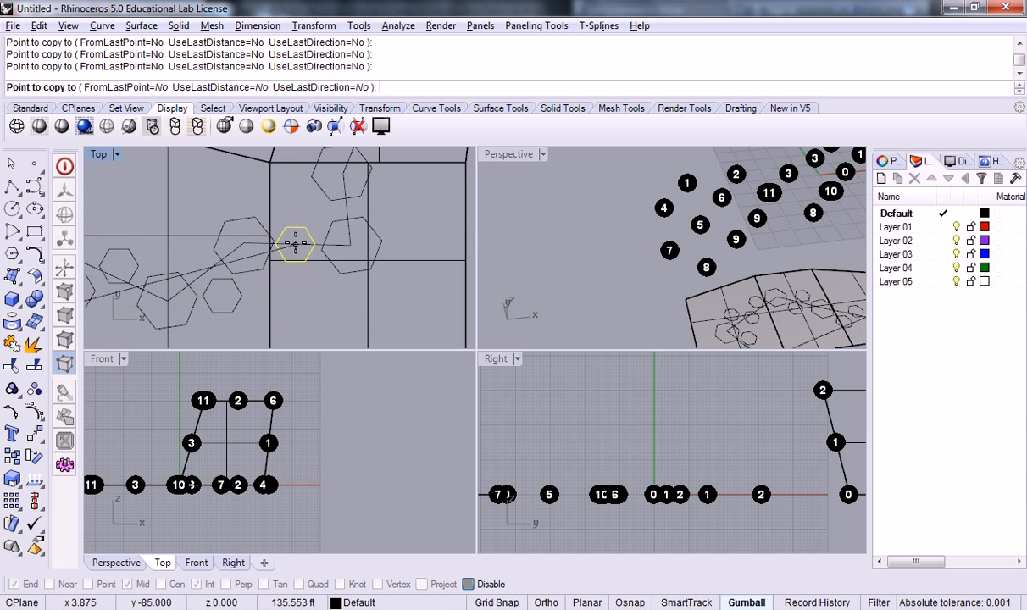
click(389, 202)
right_drag(413, 190, 396, 305)
click(370, 245)
click(338, 206)
click(388, 196)
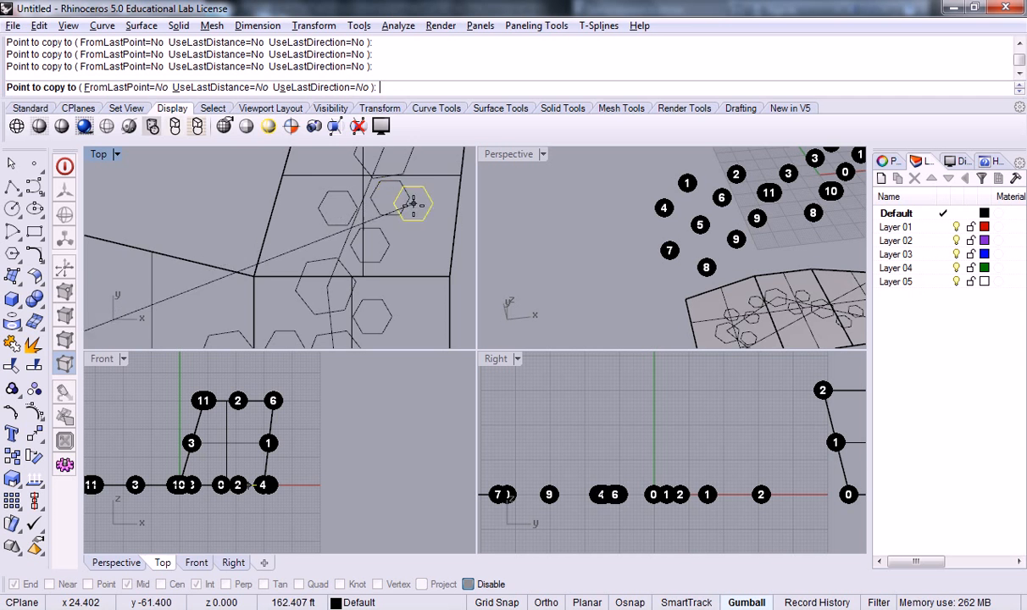
right_drag(411, 174, 392, 273)
click(404, 210)
scroll(404, 209, down, 8)
right_click(286, 236)
Copy the smallest hexagon from its center to four spots around the larger hexagons on the lower flap.
right_drag(286, 237, 399, 149)
right_drag(247, 263, 400, 212)
scroll(266, 245, up, 6)
click(263, 247)
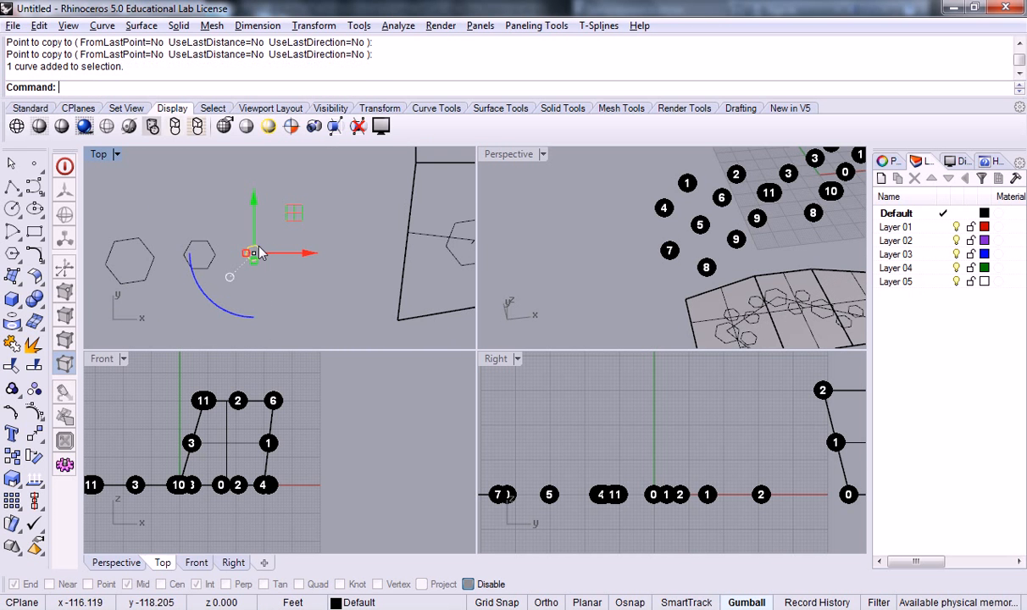
text(Copy)
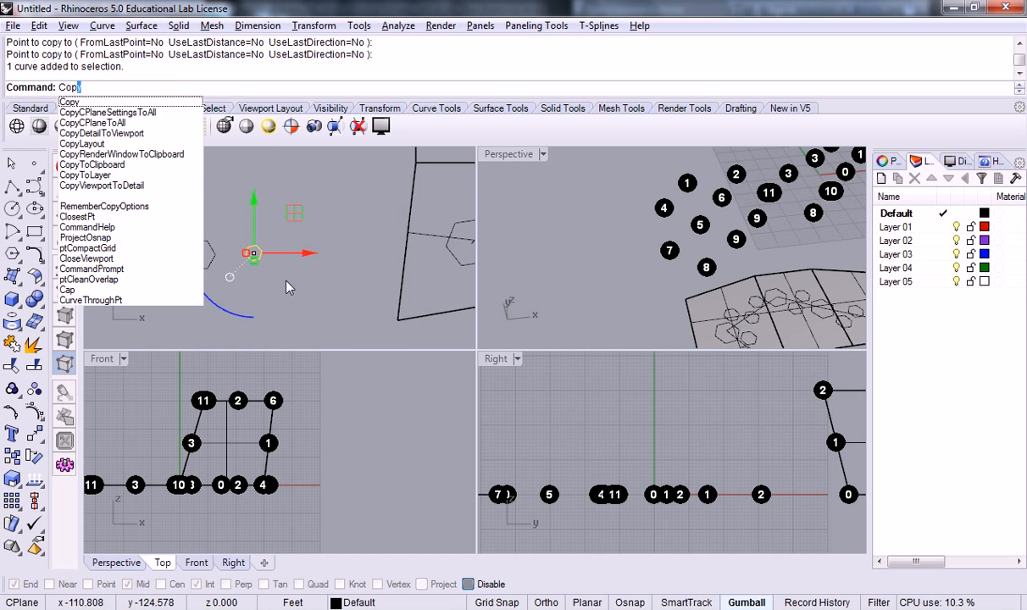
key(Return)
click(255, 252)
right_drag(435, 268, 290, 307)
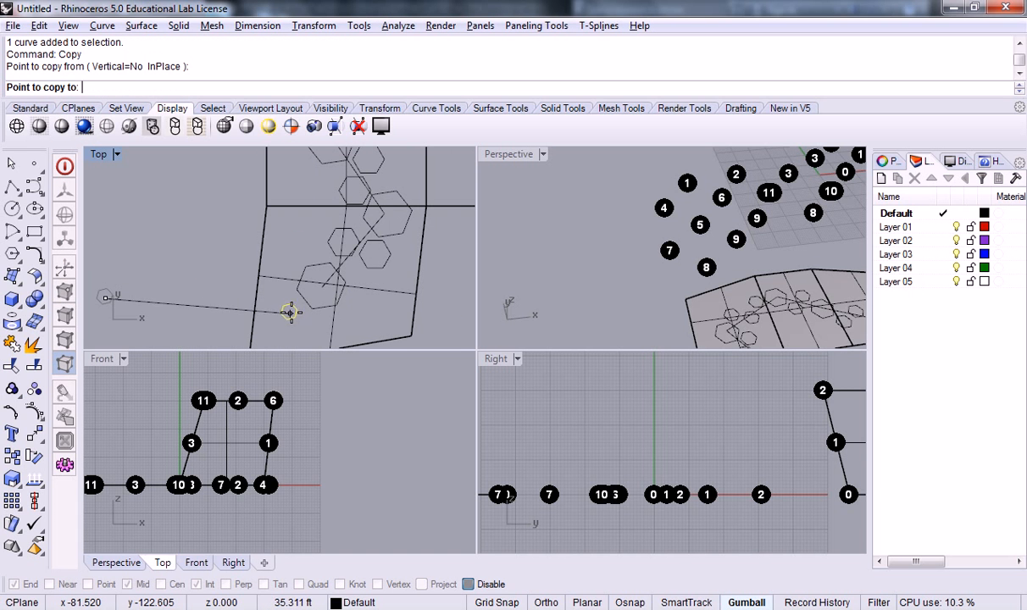
click(322, 322)
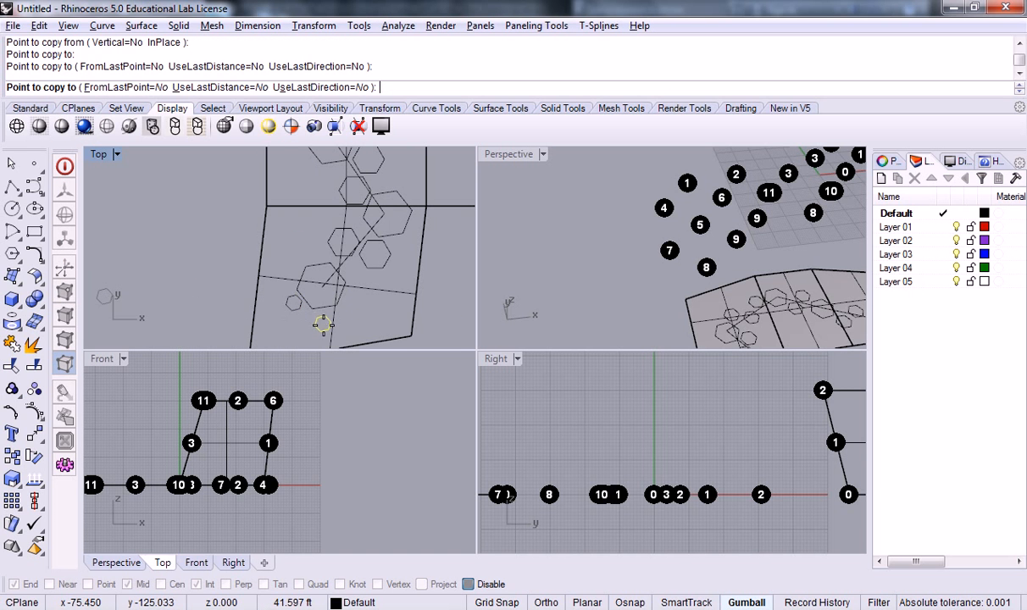
click(361, 283)
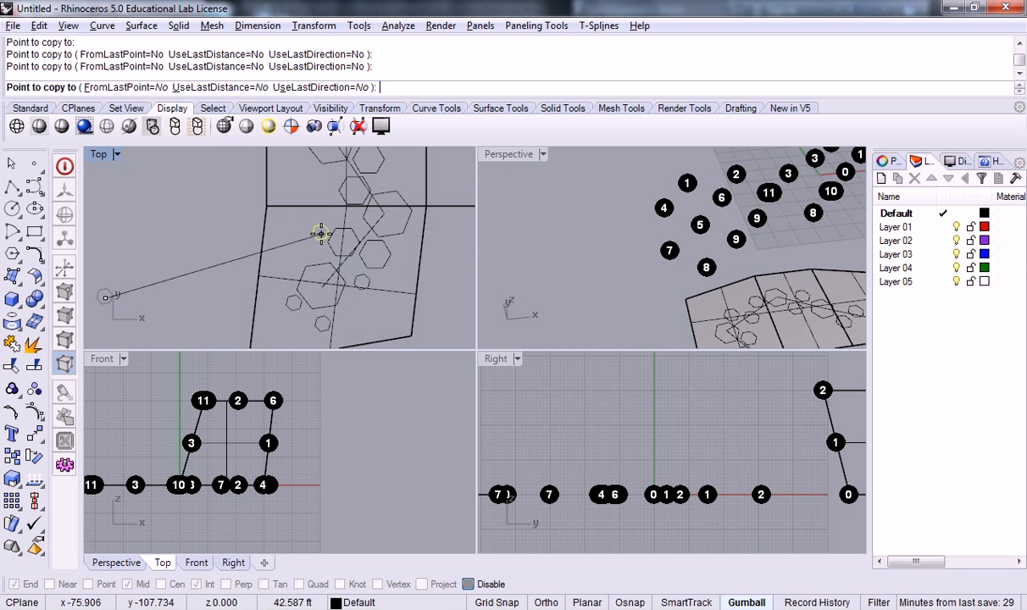
click(311, 244)
Place smallest hexagon copies in the gaps between the larger ones across the first, second and third panels.
scroll(323, 254, up, 3)
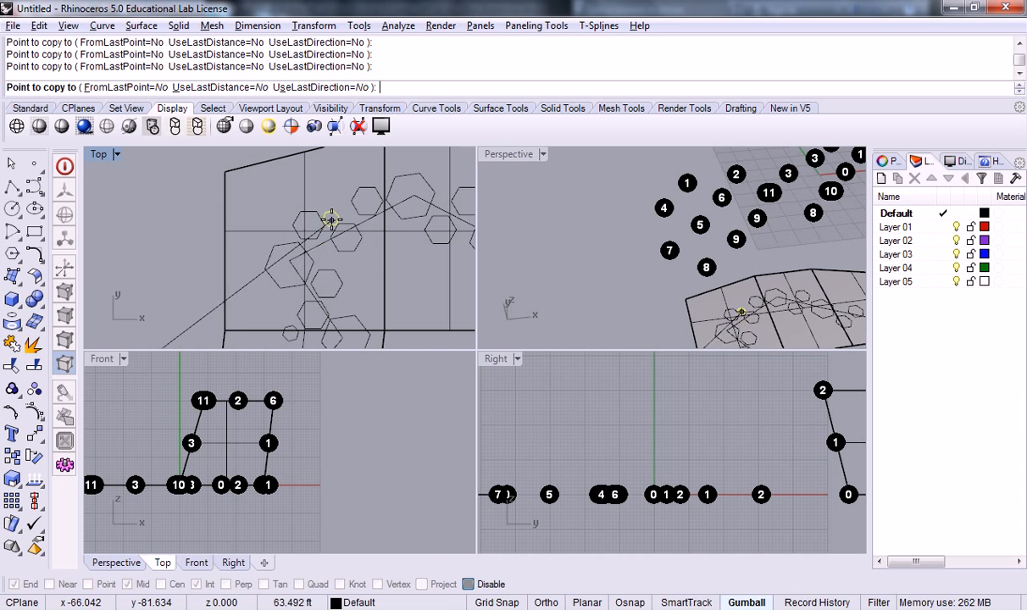
click(384, 234)
right_drag(420, 251, 318, 307)
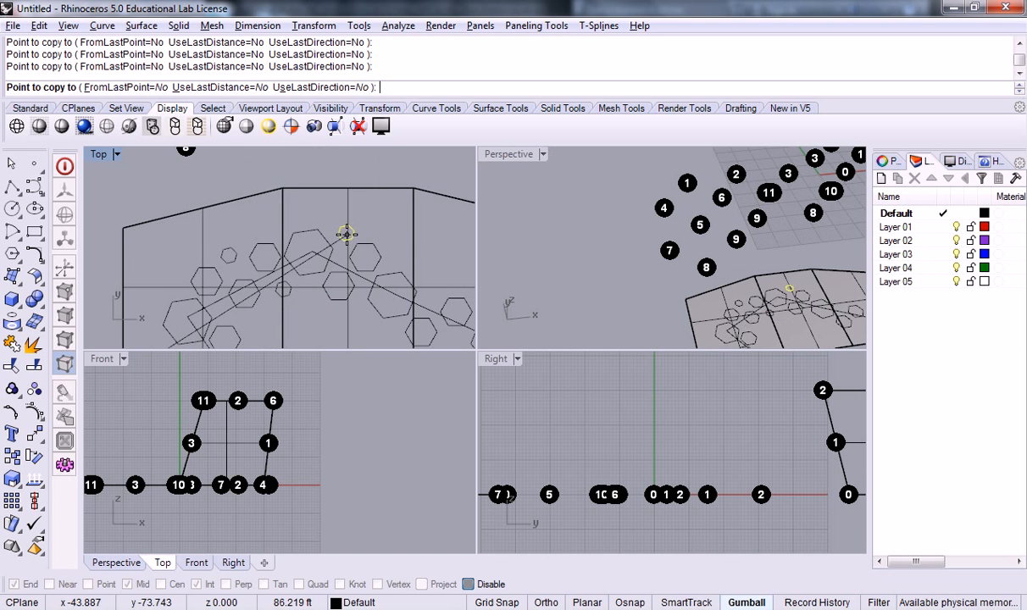
scroll(347, 182, up, 2)
click(368, 214)
click(321, 272)
right_drag(400, 293, 297, 272)
click(319, 216)
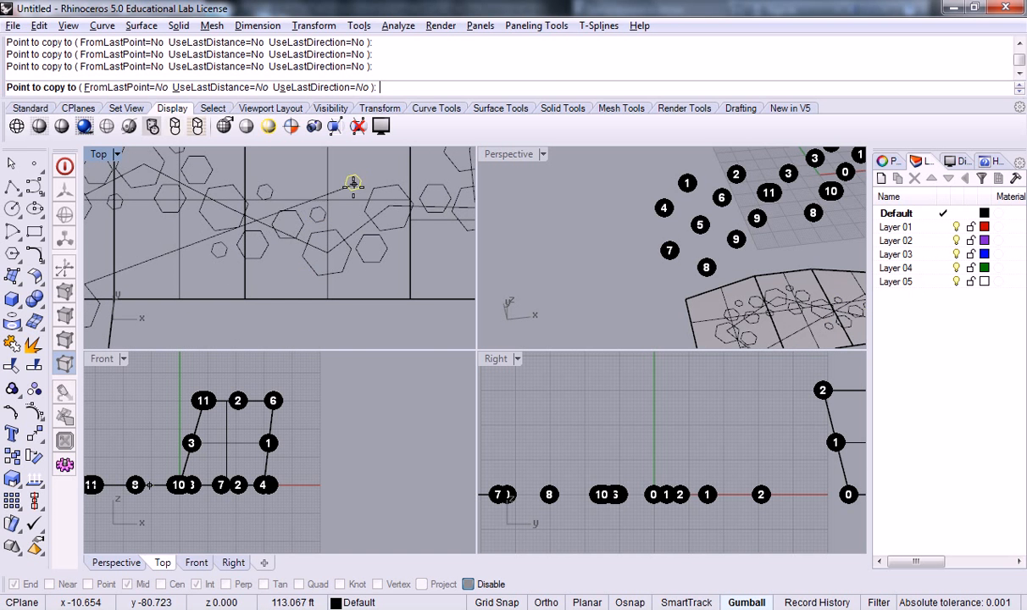
click(346, 212)
Add the last smallest hexagon copies in the end panel and on the upper flap, and finish the copying.
right_drag(387, 179, 307, 266)
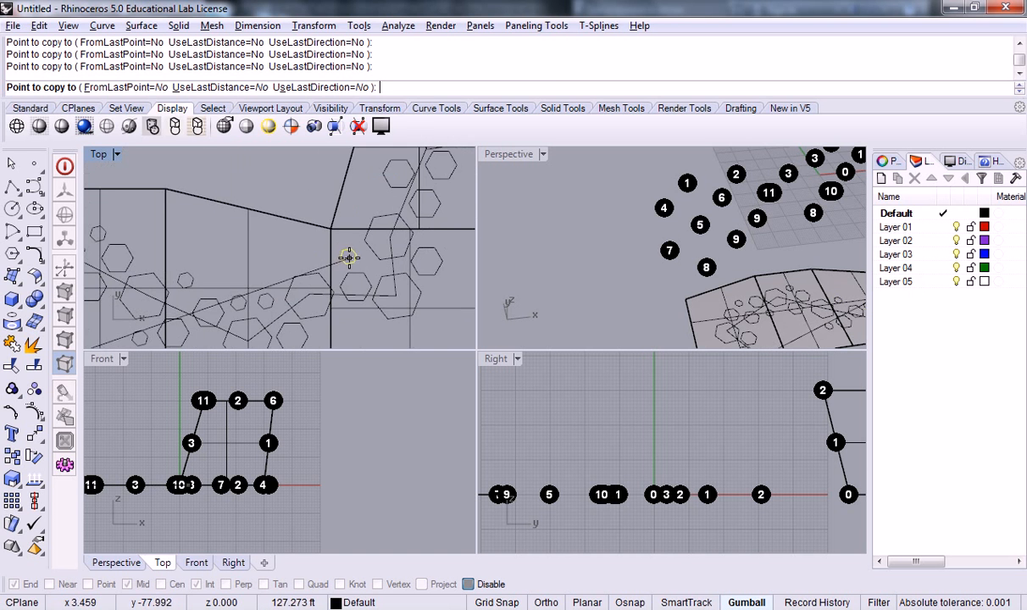
right_drag(404, 266, 316, 240)
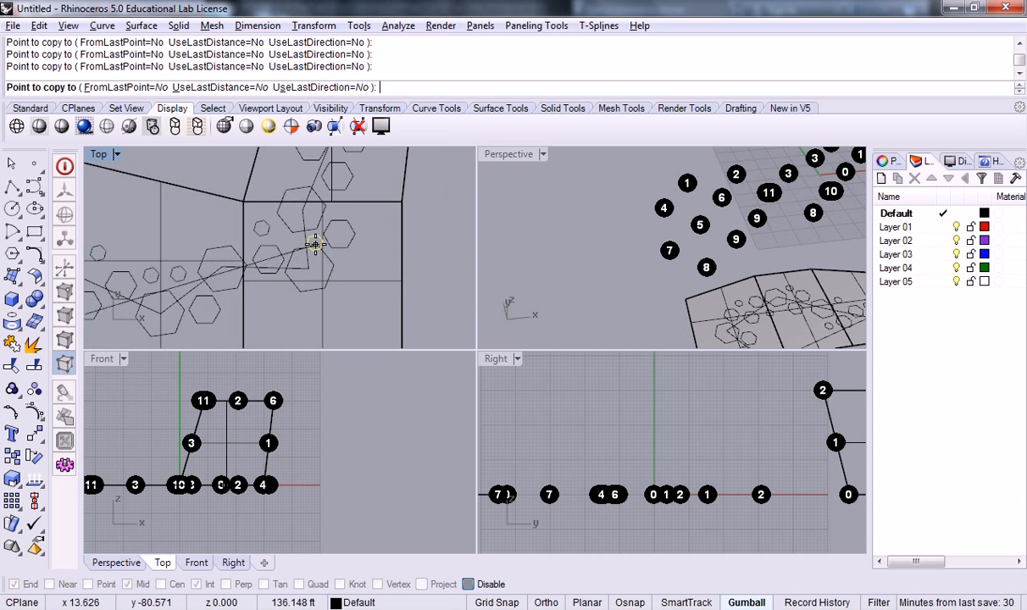
right_drag(372, 126, 341, 227)
click(353, 215)
right_drag(343, 162, 345, 252)
key(Return)
scroll(360, 174, down, 3)
scroll(347, 191, down, 2)
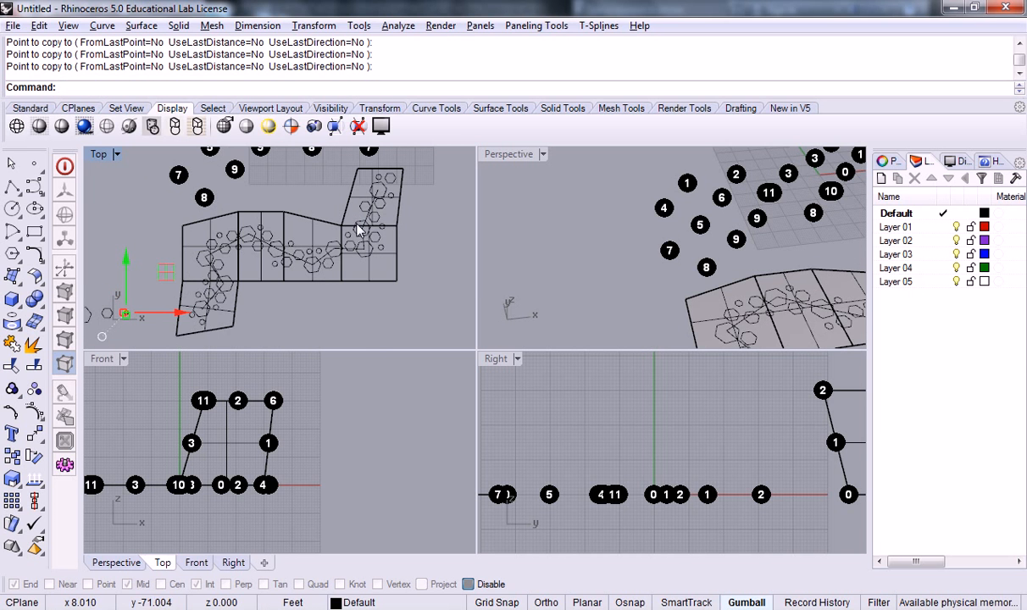
Delete the guiding polyline that runs through the large hexagons.
scroll(344, 259, up, 3)
scroll(323, 267, down, 3)
click(318, 261)
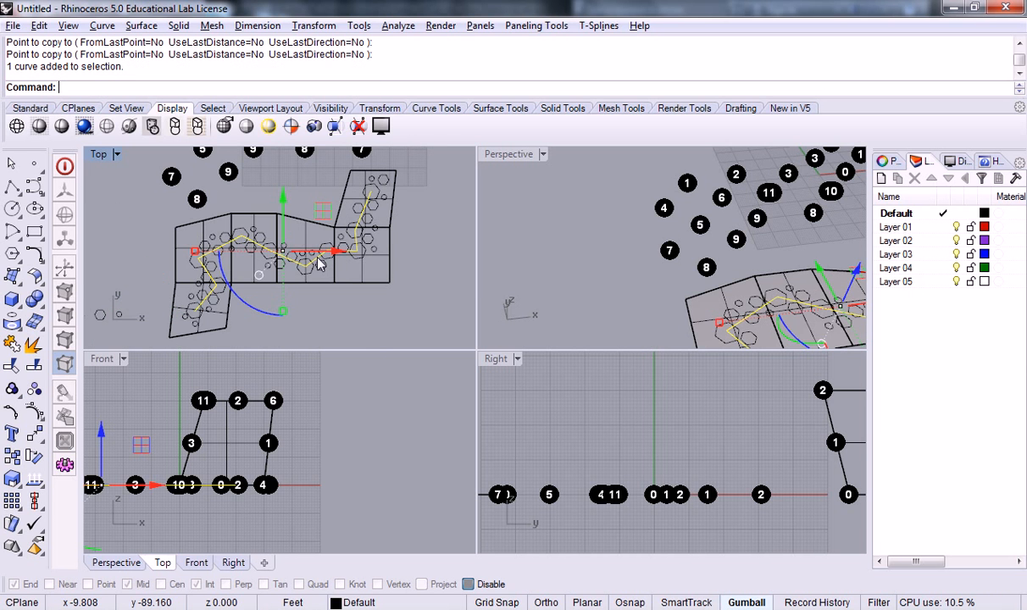
key(Delete)
right_drag(328, 249, 369, 229)
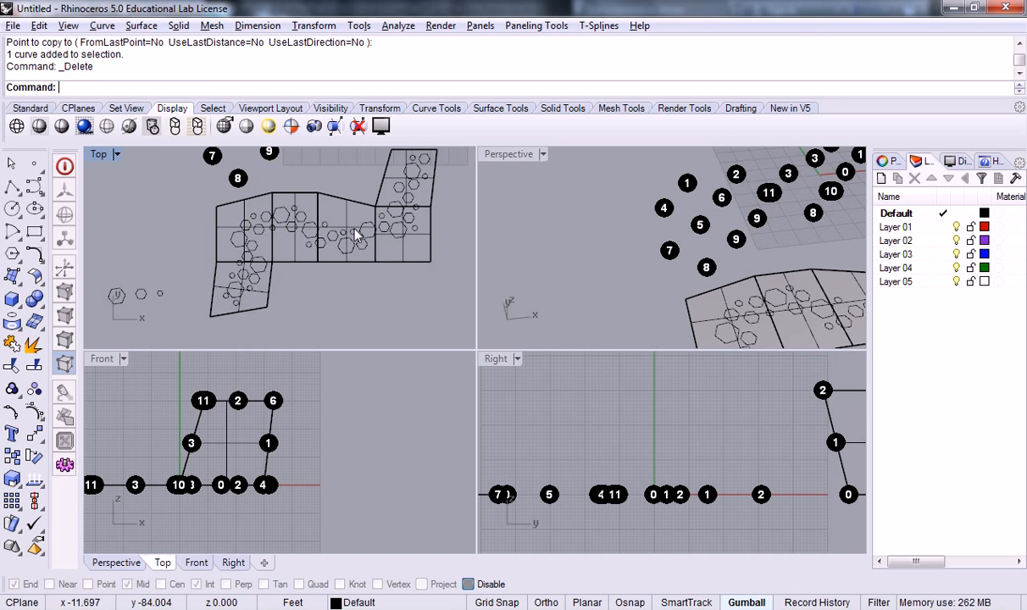
right_drag(370, 193, 301, 203)
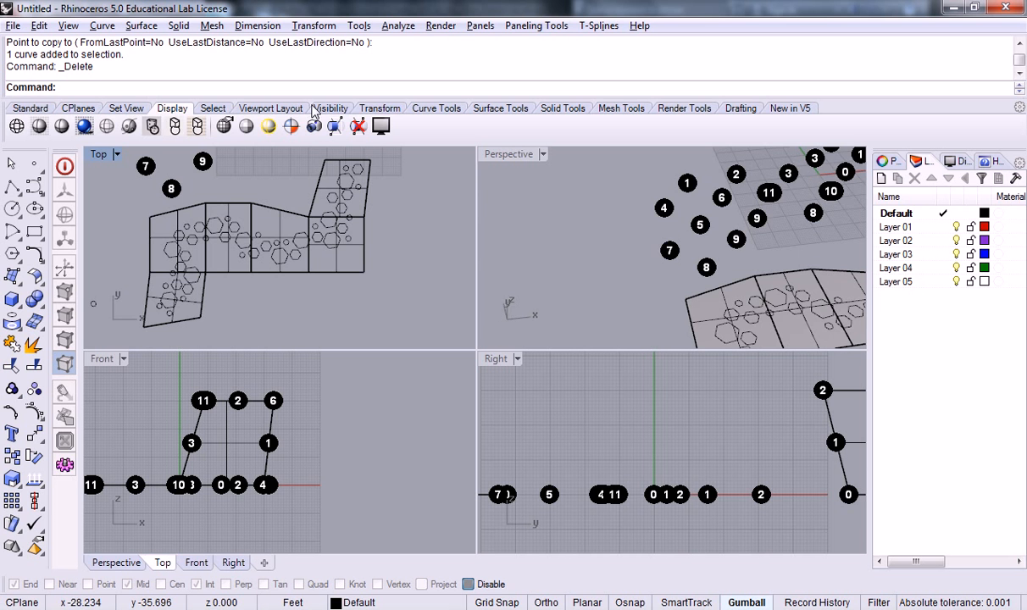
right_drag(623, 273, 725, 256)
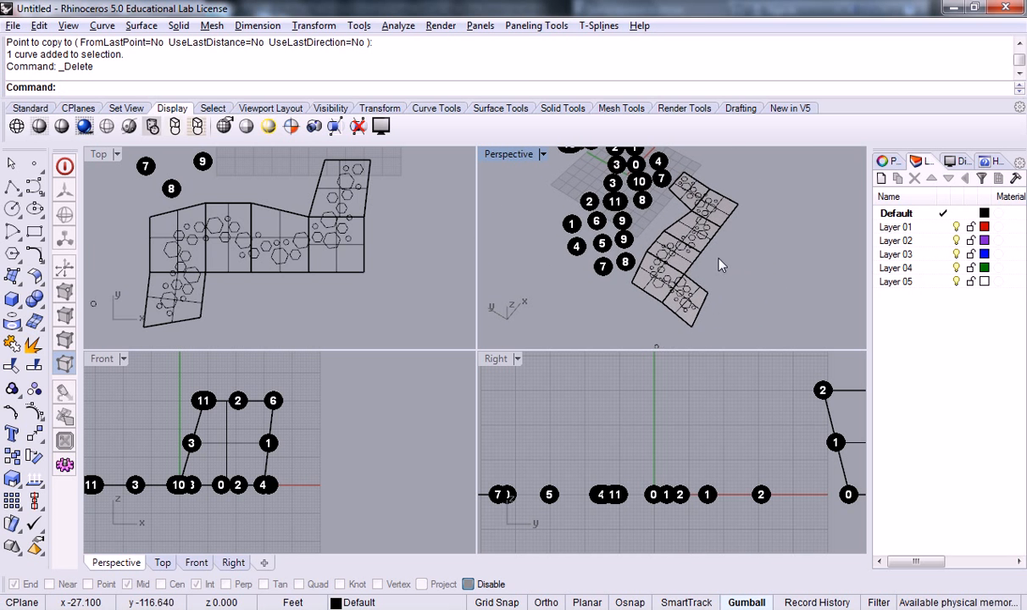
Select the unrolled surface with its hexagon curves, leaving out the text dots, and move it straight down away from the numbered dots.
mouse_move(378, 235)
right_down()
mouse_move(380, 256)
mouse_move(383, 235)
right_up()
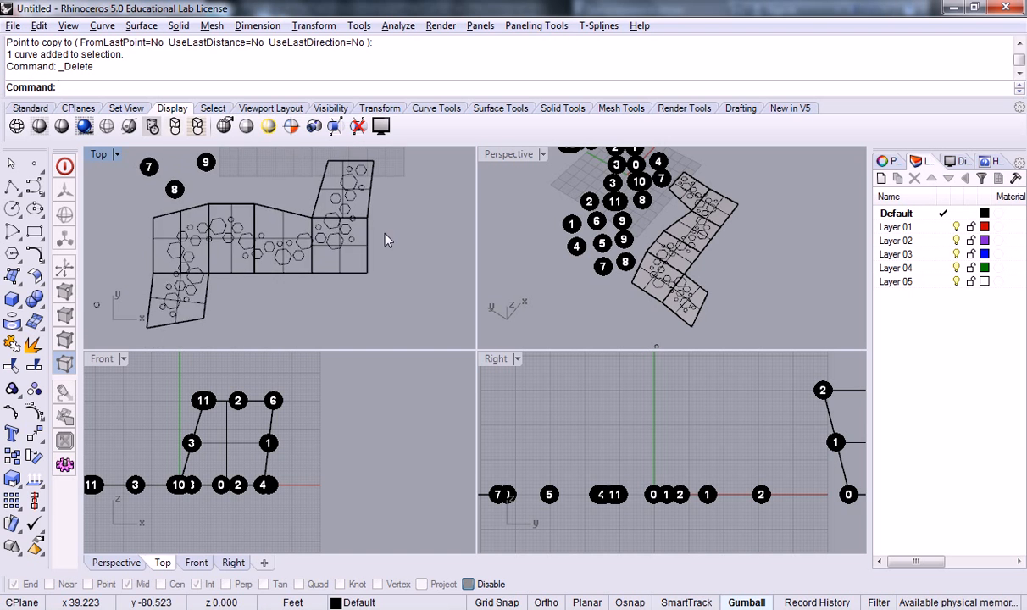
scroll(382, 234, down, 2)
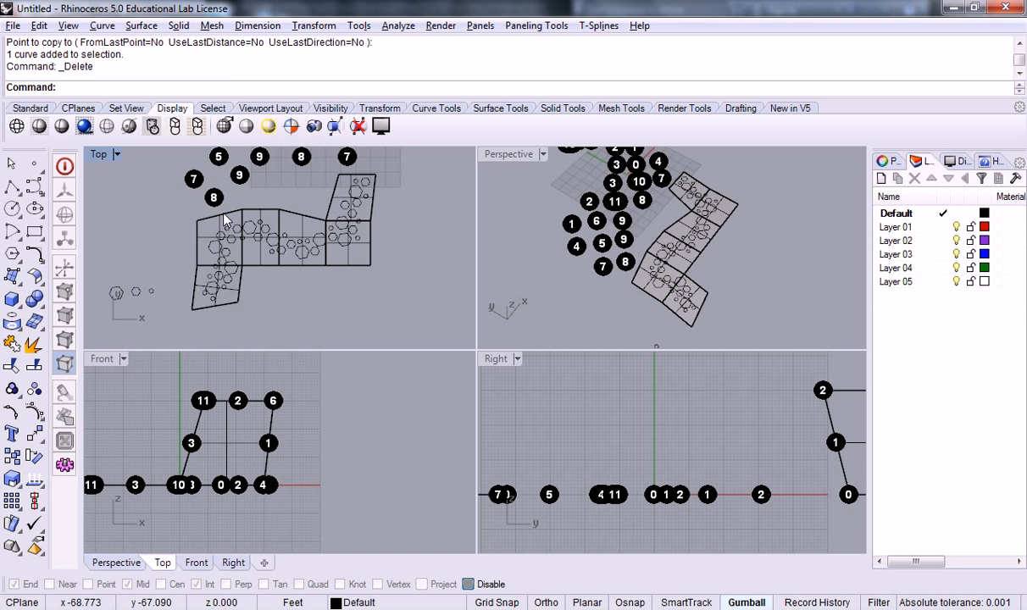
right_drag(284, 194, 311, 224)
scroll(297, 207, down, 3)
click(305, 206)
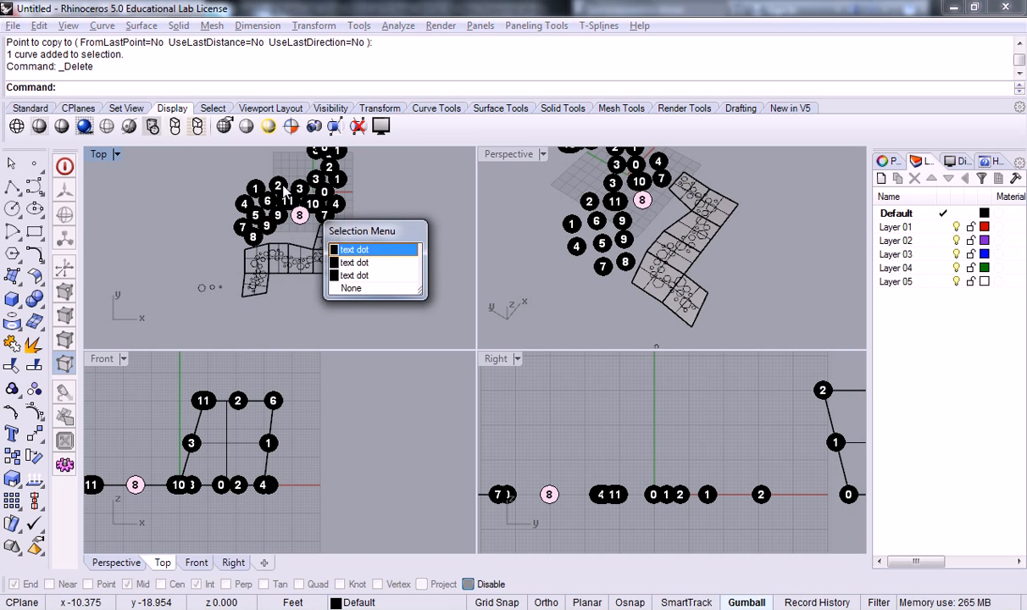
key(Escape)
scroll(318, 265, up, 2)
drag(186, 312, 383, 167)
scroll(232, 175, up, 3)
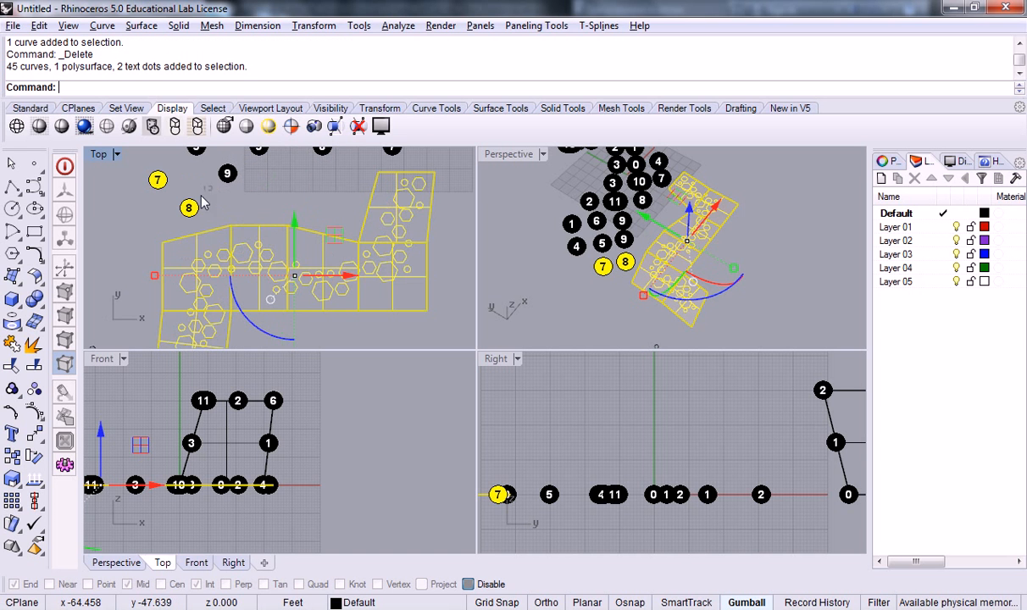
ctrl+click(184, 210)
ctrl+click(161, 184)
scroll(235, 173, down, 6)
drag(267, 182, 267, 230)
click(375, 244)
Start a Trim with all the hexagon curves on the unrolled surface as the cutting objects.
right_drag(372, 253, 343, 226)
scroll(405, 212, up, 2)
text(trim)
key(Return)
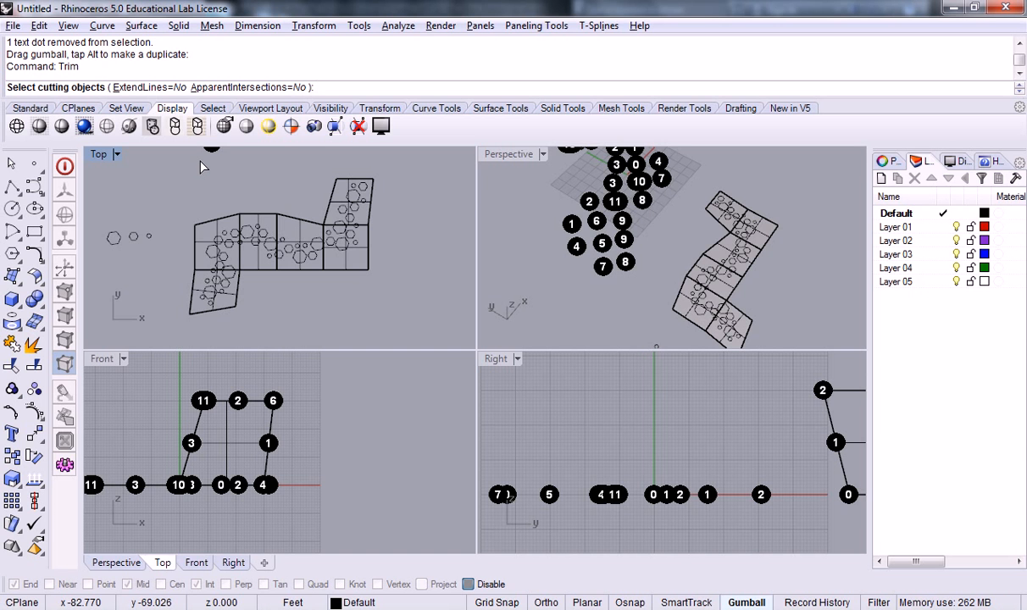
drag(192, 163, 408, 310)
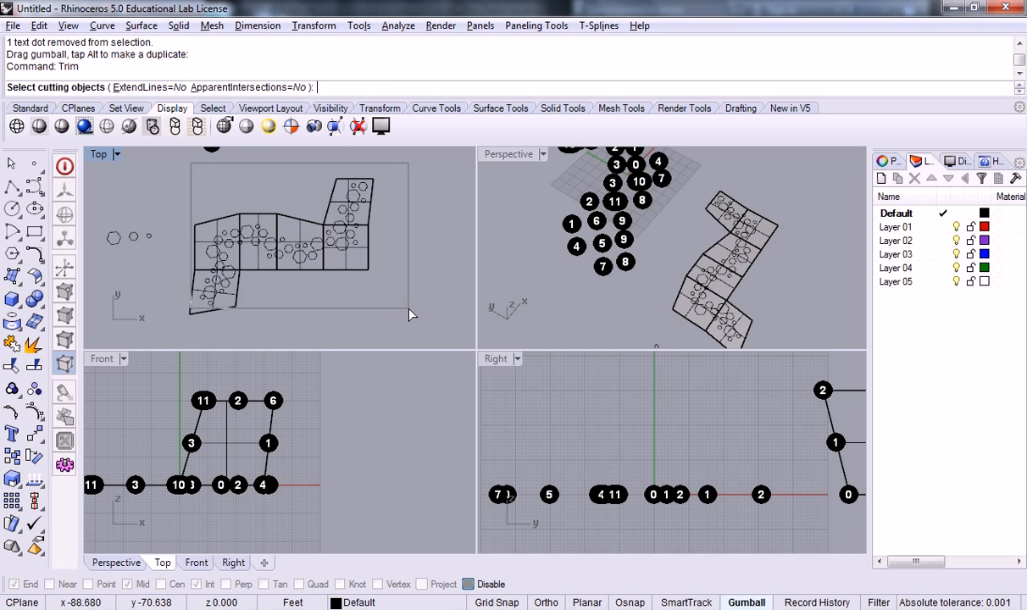
drag(408, 314, 408, 314)
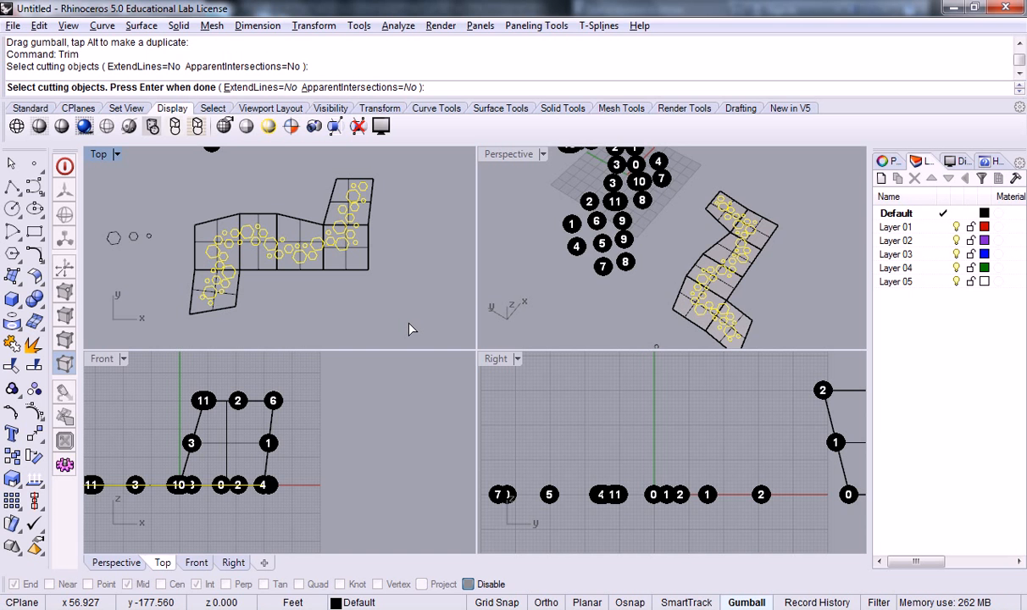
key(Return)
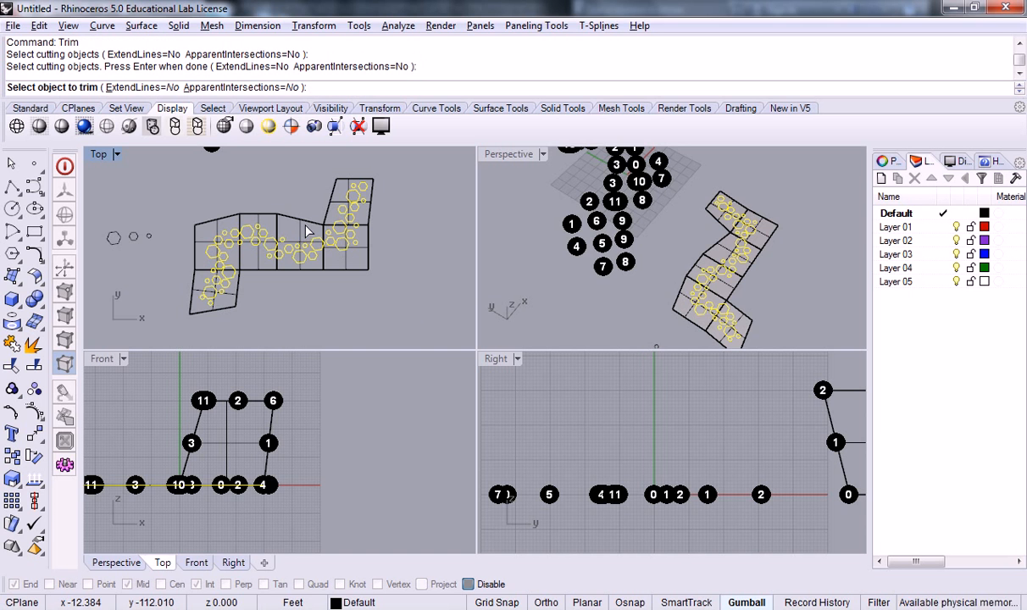
Trim away the surface inside the large hexagon and the two small hexagons near the end of the lower flap.
scroll(173, 310, up, 2)
scroll(176, 322, up, 2)
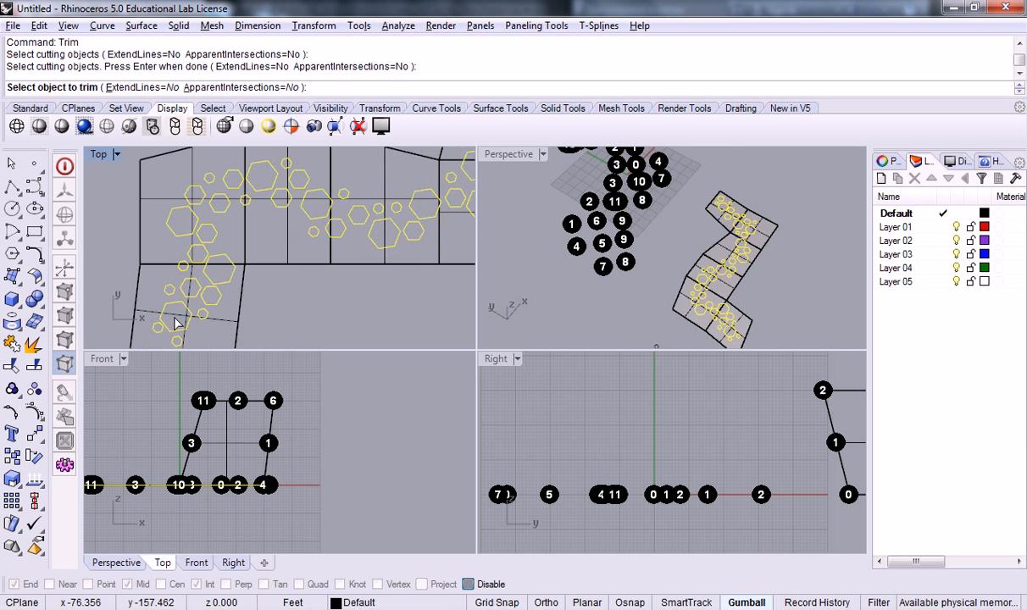
scroll(216, 305, down, 3)
scroll(746, 305, up, 3)
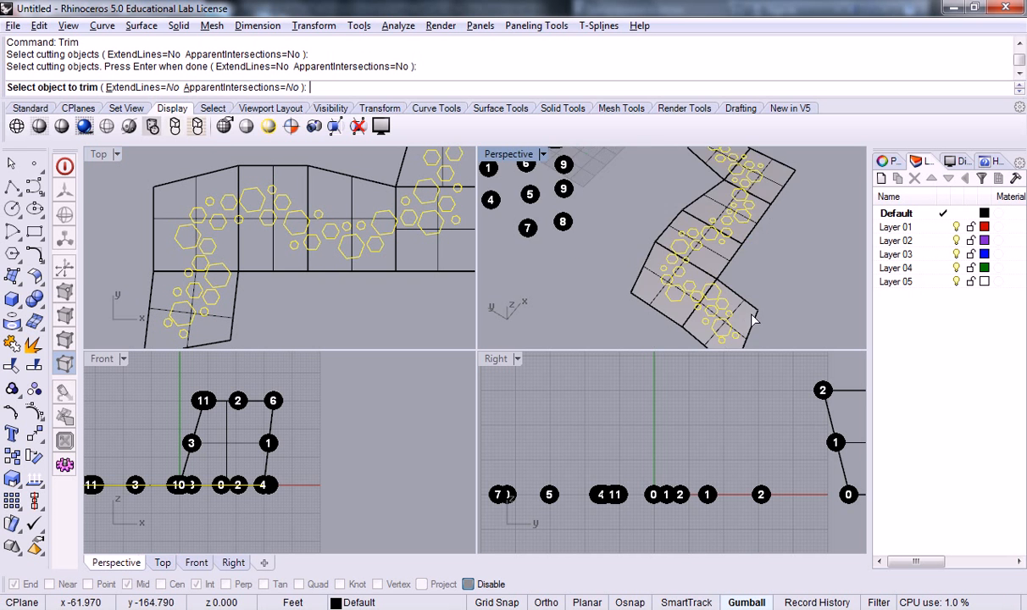
scroll(728, 278, up, 4)
click(683, 258)
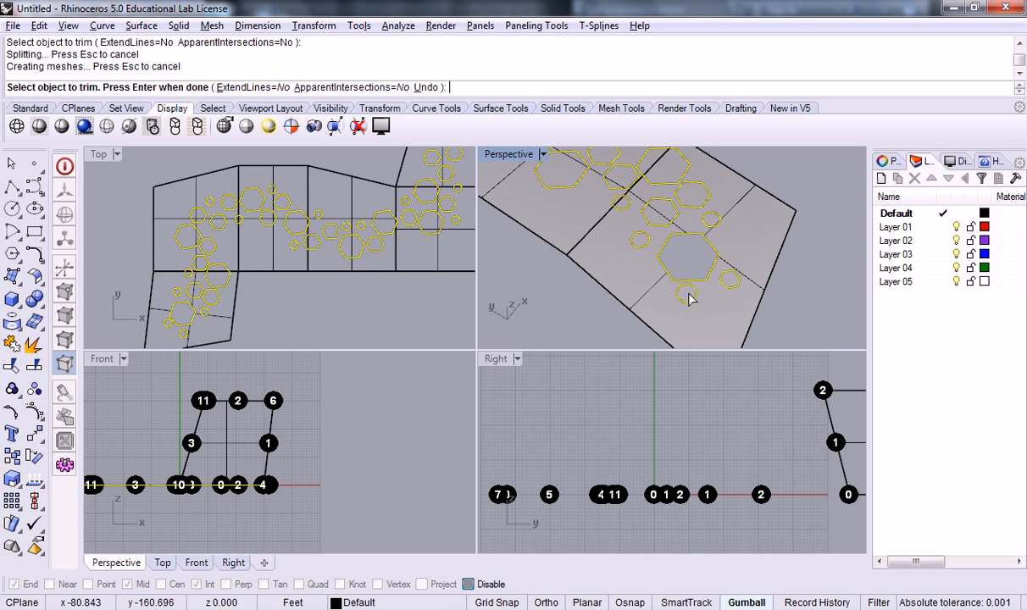
click(726, 285)
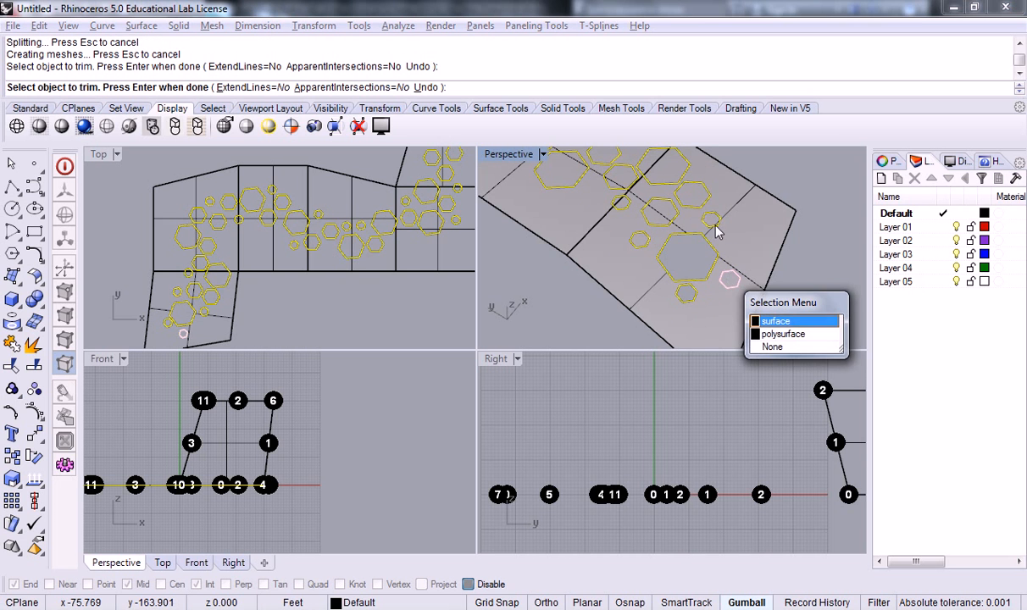
click(768, 333)
key(ctrl+z)
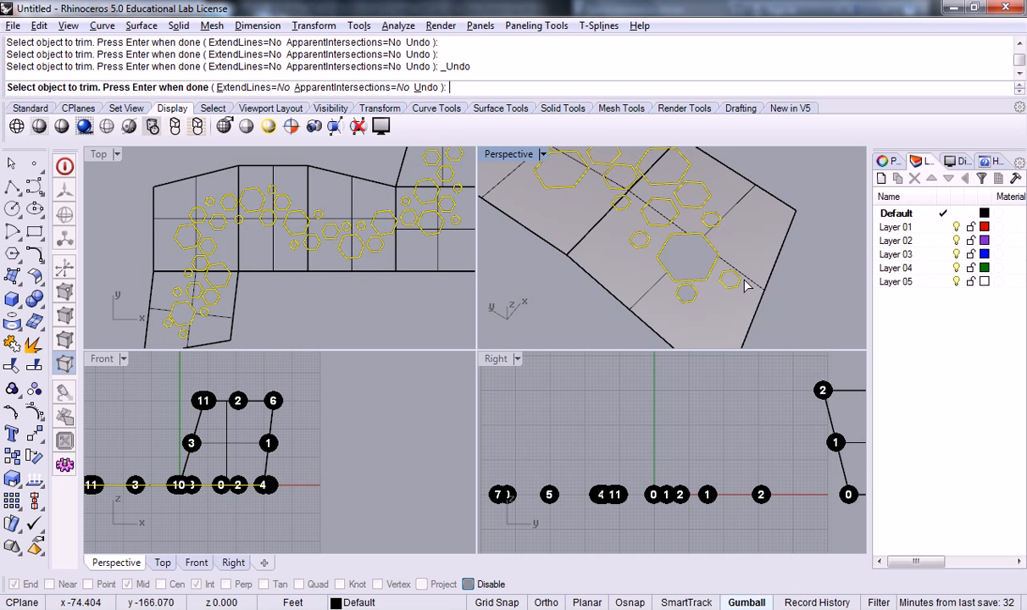
scroll(716, 267, up, 2)
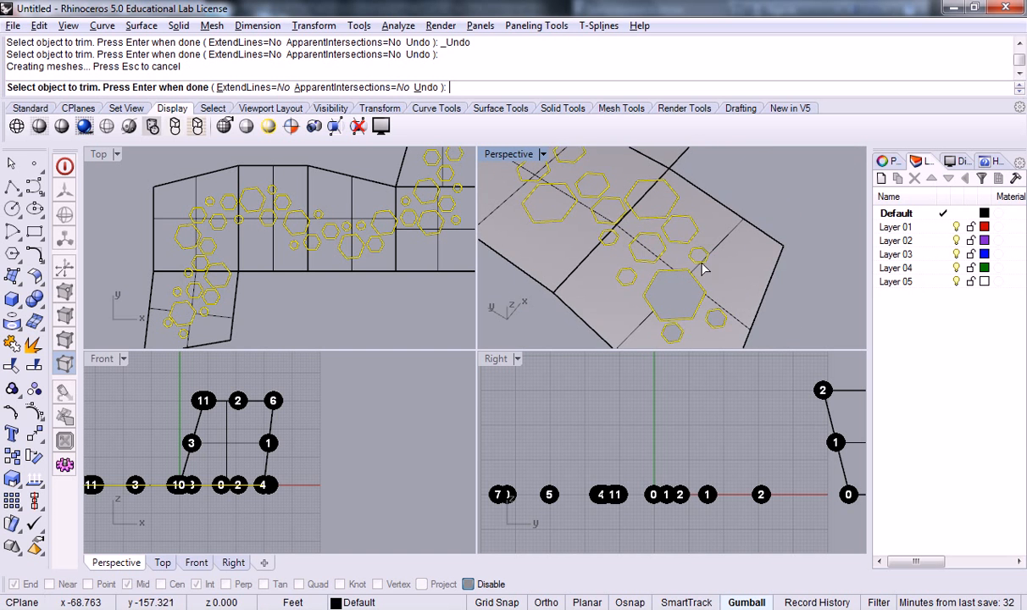
Trim out the remaining hexagons on the lower flap and across the fold into the first panel.
scroll(691, 264, up, 2)
click(599, 285)
click(630, 241)
click(663, 218)
click(637, 178)
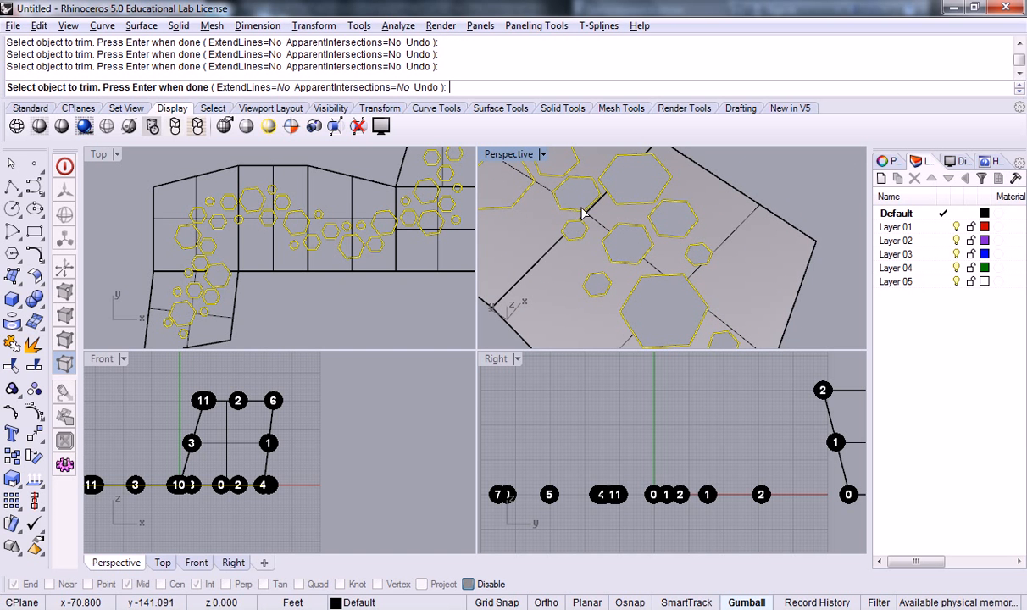
scroll(586, 214, down, 2)
click(687, 256)
click(612, 241)
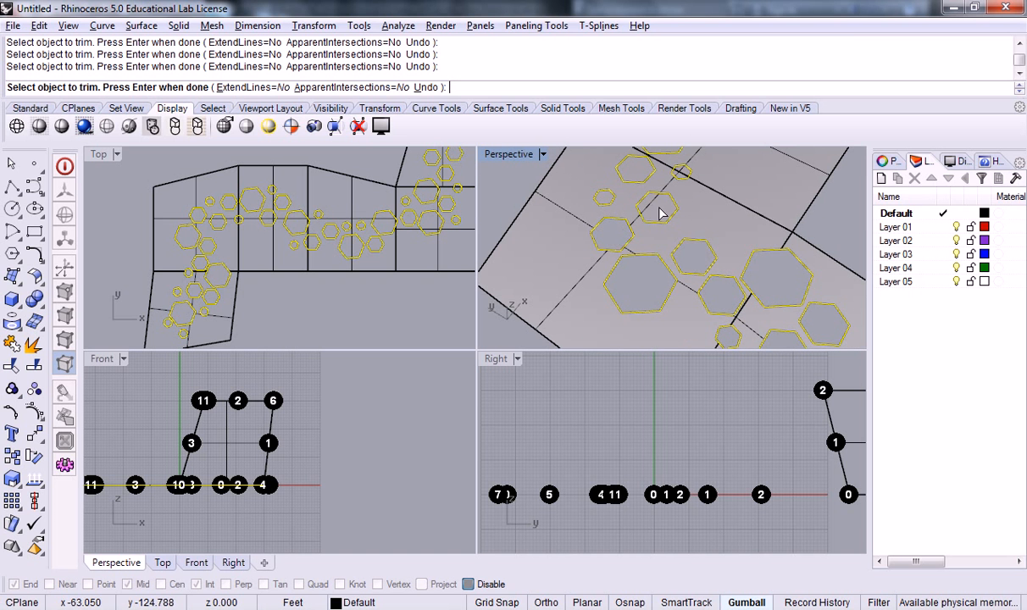
Trim out the hexagons through the first panel and the beginning of the second panel, and finish trimming.
right_drag(710, 169, 666, 270)
click(678, 224)
click(734, 218)
click(738, 170)
click(698, 159)
right_drag(782, 213, 612, 279)
scroll(662, 259, down, 6)
right_drag(676, 216, 711, 268)
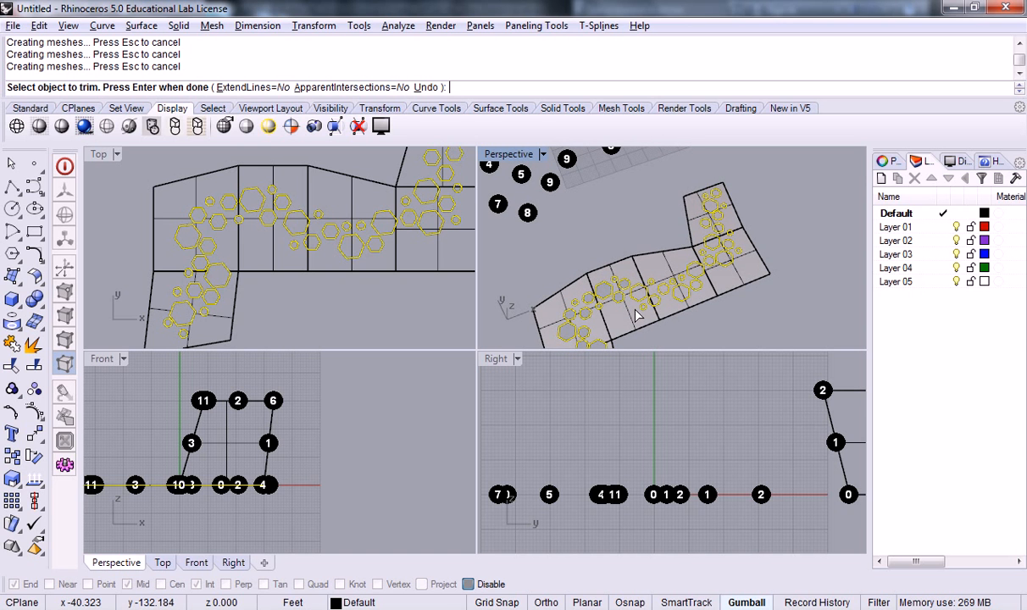
shift+right_drag(641, 300, 644, 263)
scroll(644, 260, up, 5)
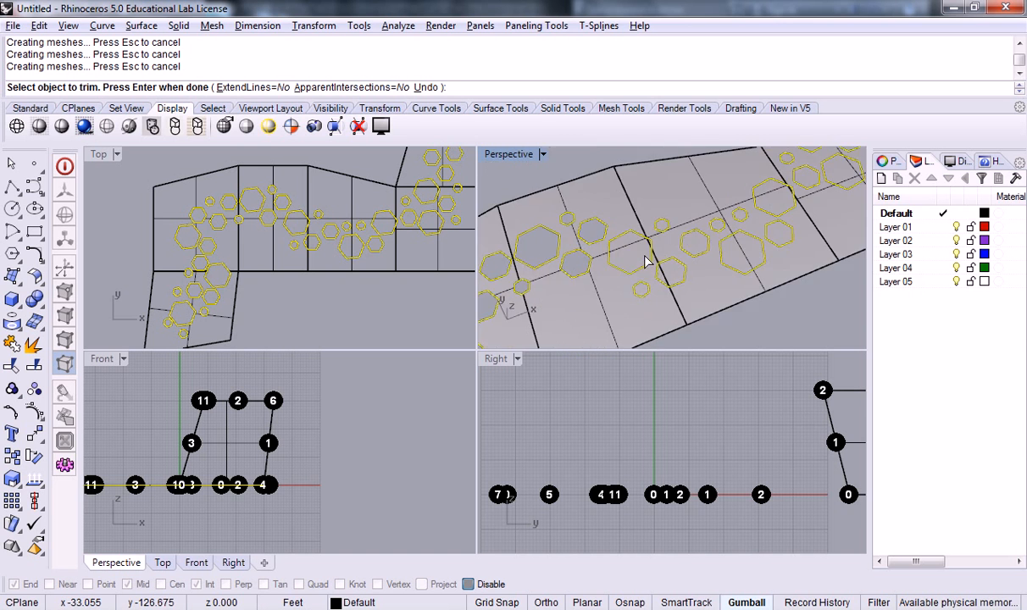
scroll(633, 250, down, 6)
right_click(726, 240)
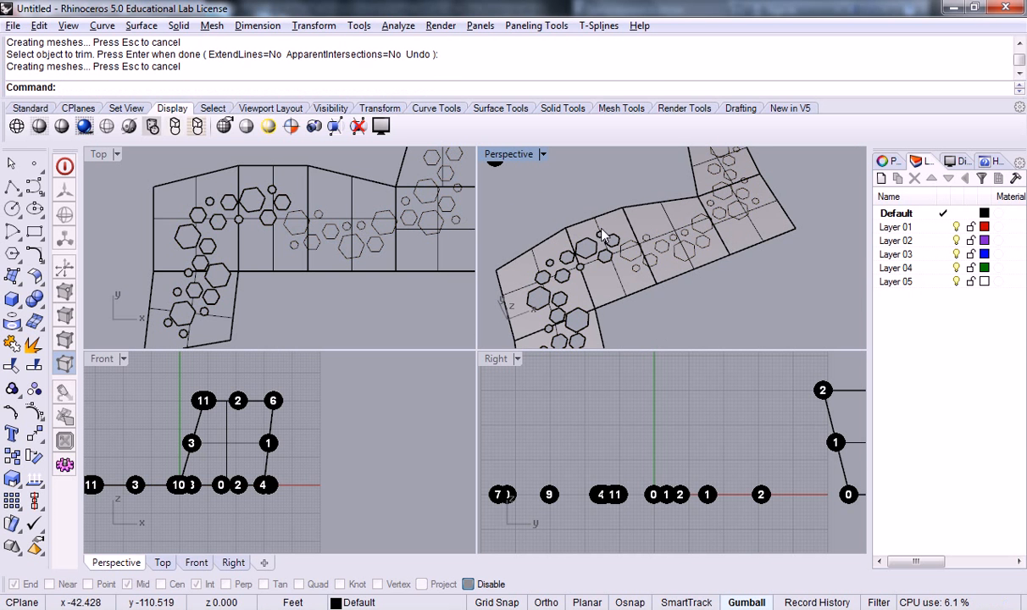
Try to subtract the remaining untrimmed hexagon curves from the unrolled surface with Boolean Difference.
shift+right_drag(686, 262, 678, 262)
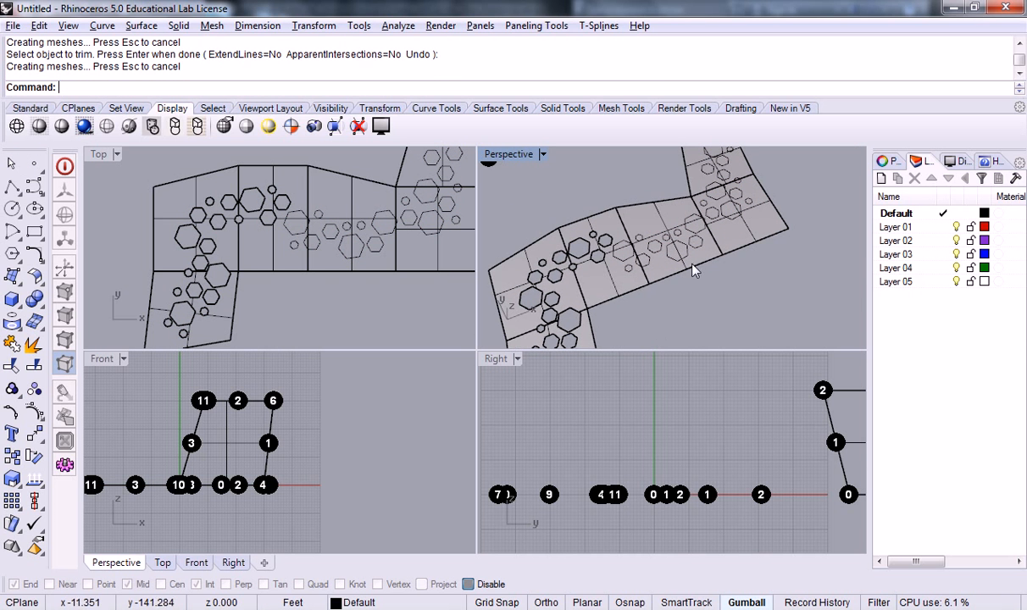
scroll(342, 219, down, 6)
right_drag(408, 187, 295, 227)
scroll(326, 241, up, 4)
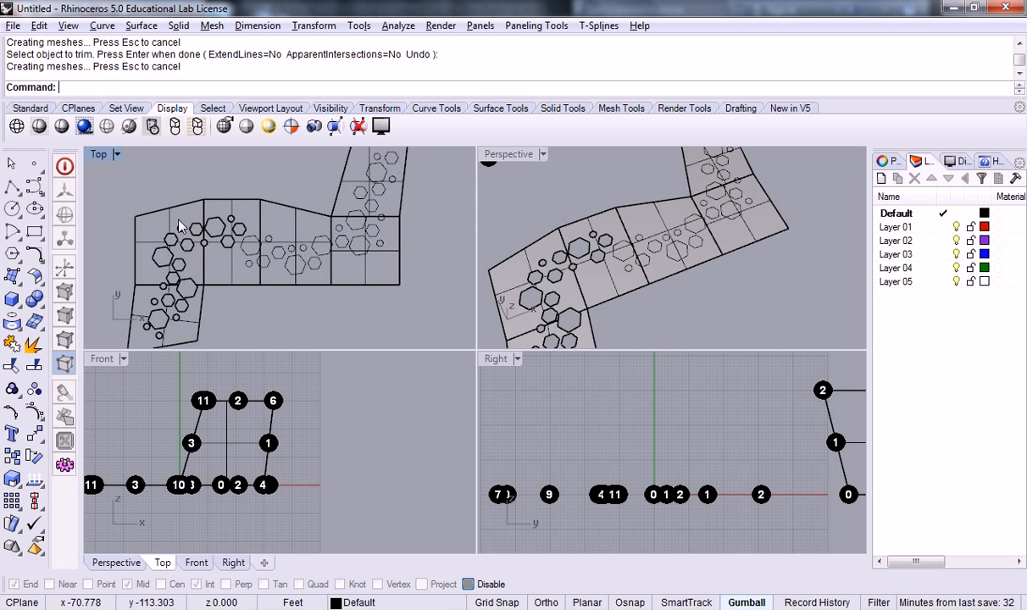
click(34, 298)
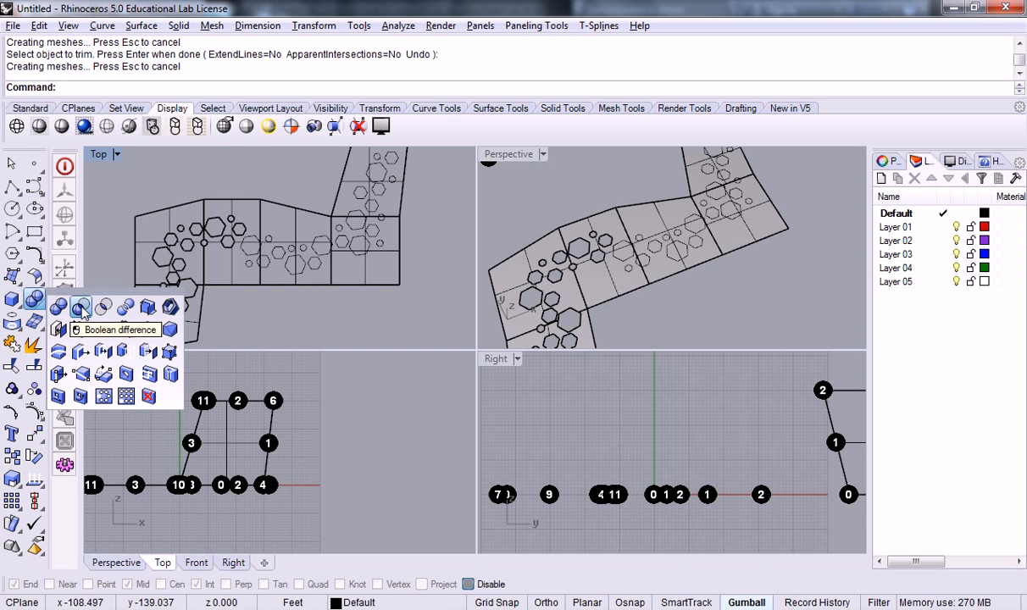
click(81, 309)
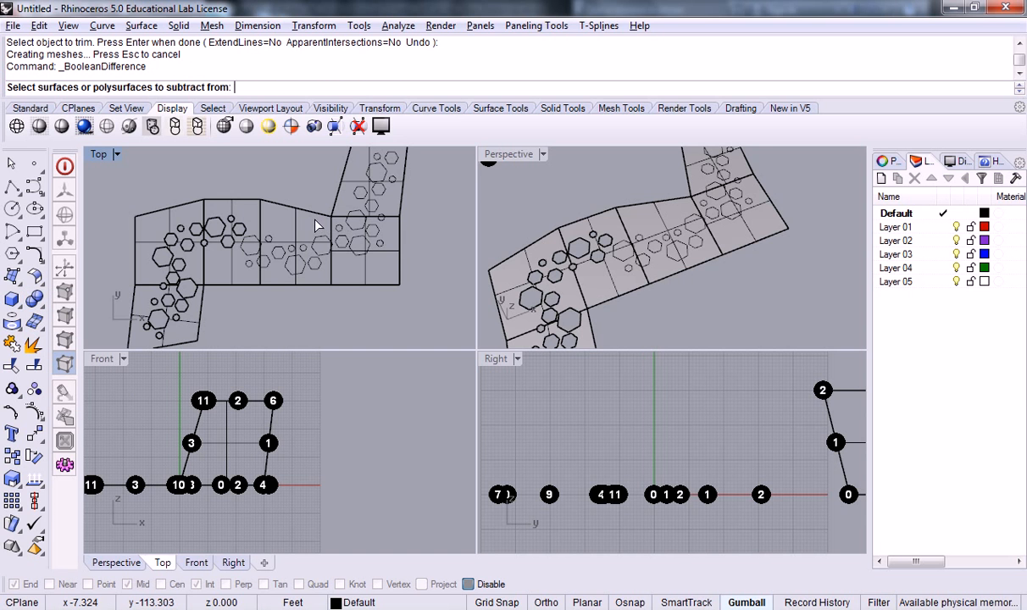
right_drag(297, 195, 291, 212)
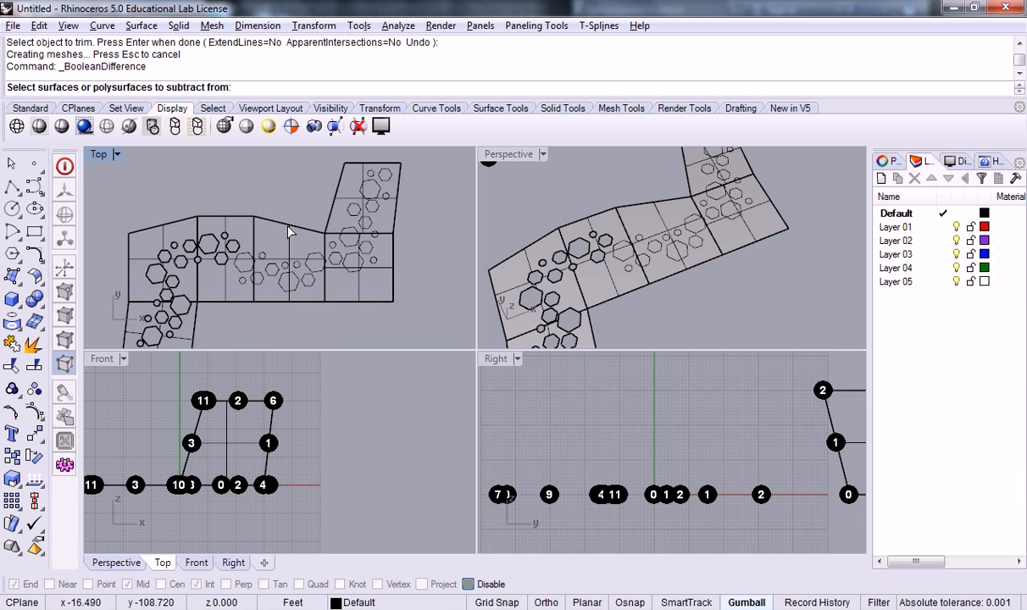
click(288, 227)
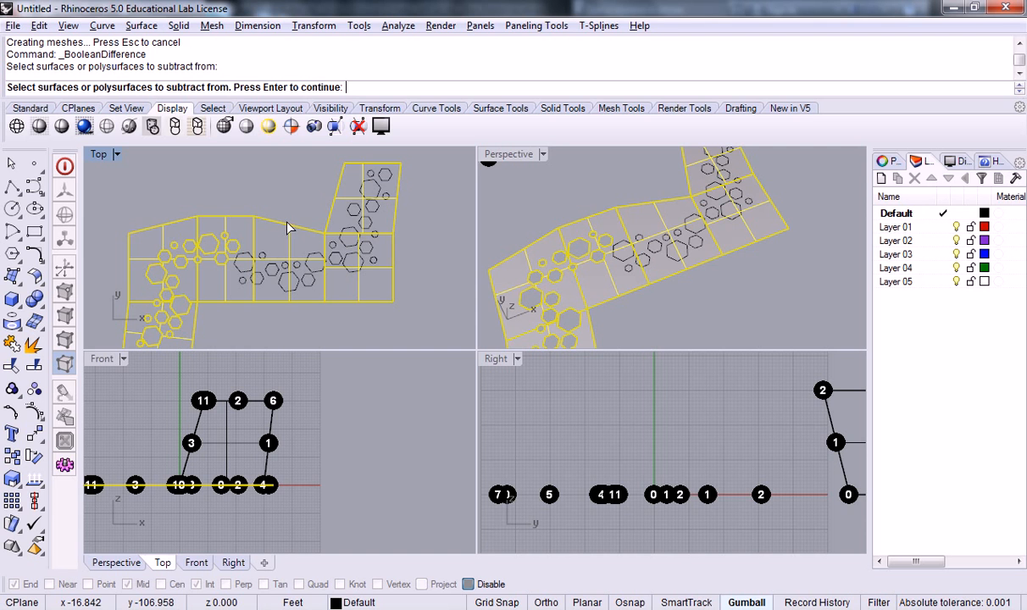
key(Return)
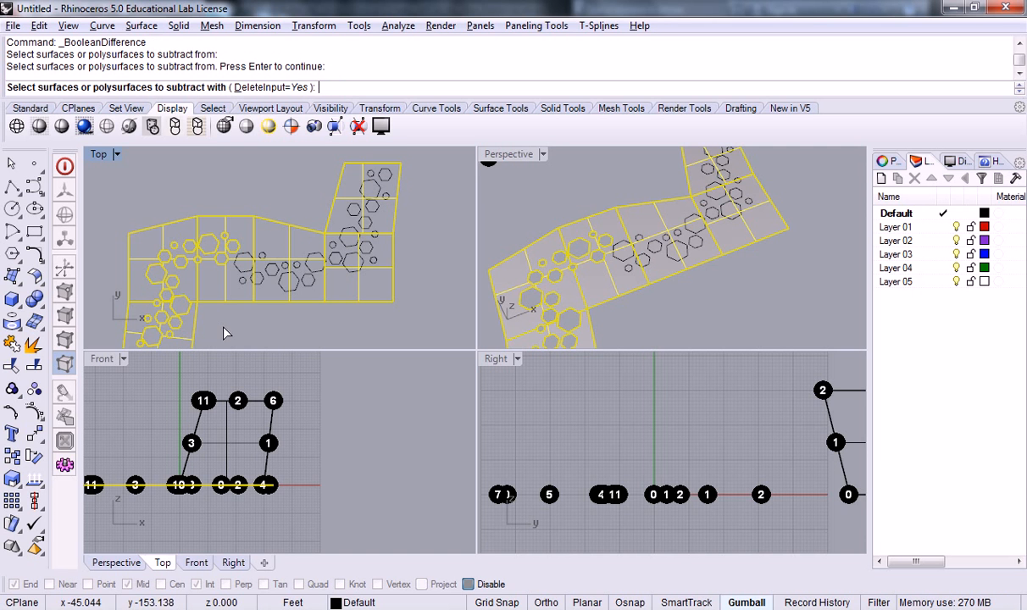
drag(207, 311, 408, 152)
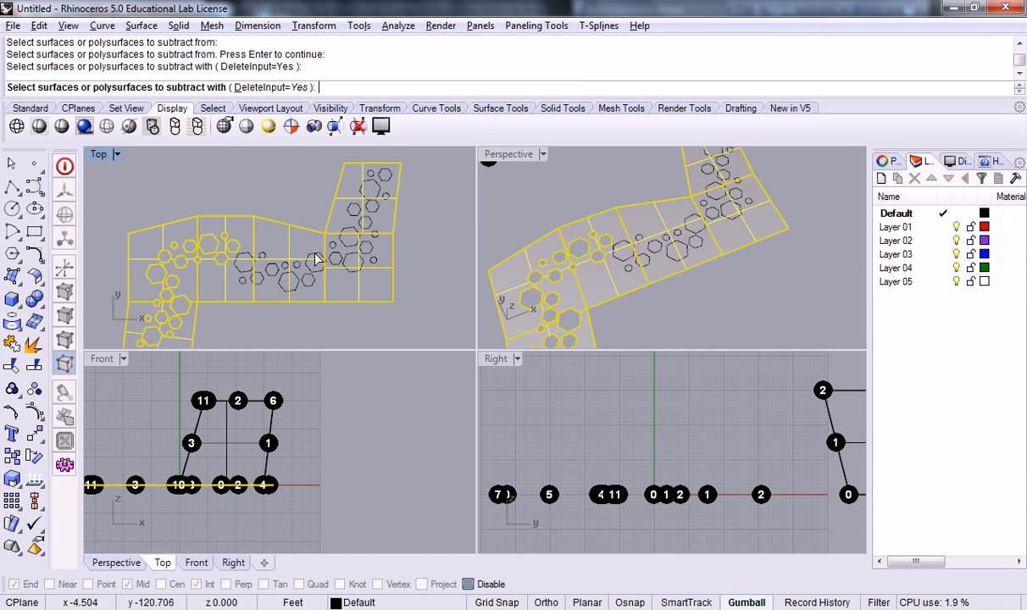
key(Return)
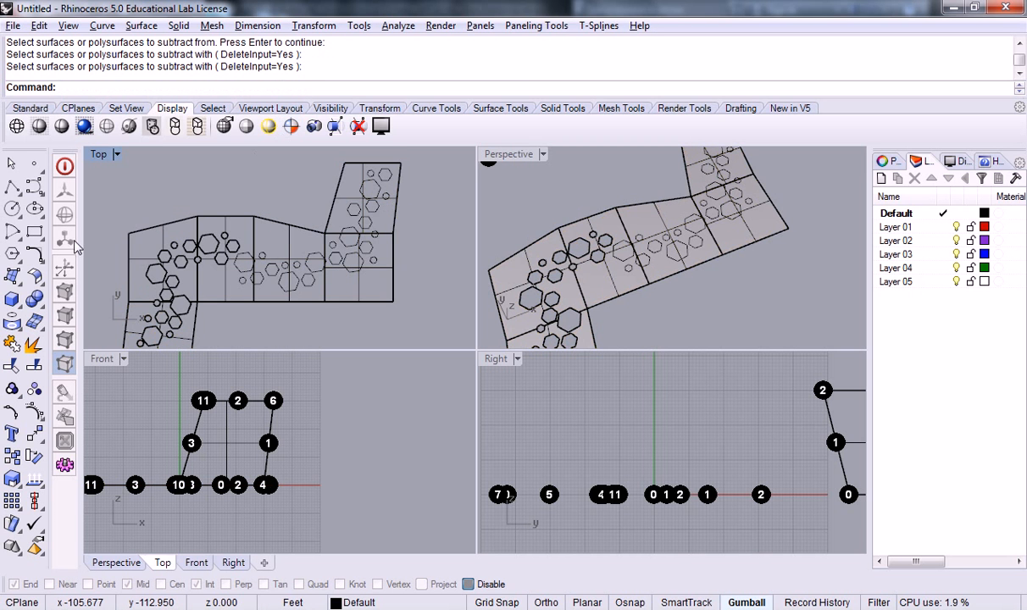
Create planar surfaces with PlanarSrf from the untrimmed hexagon curves on the second panel through the upper flap.
right_drag(296, 215, 325, 215)
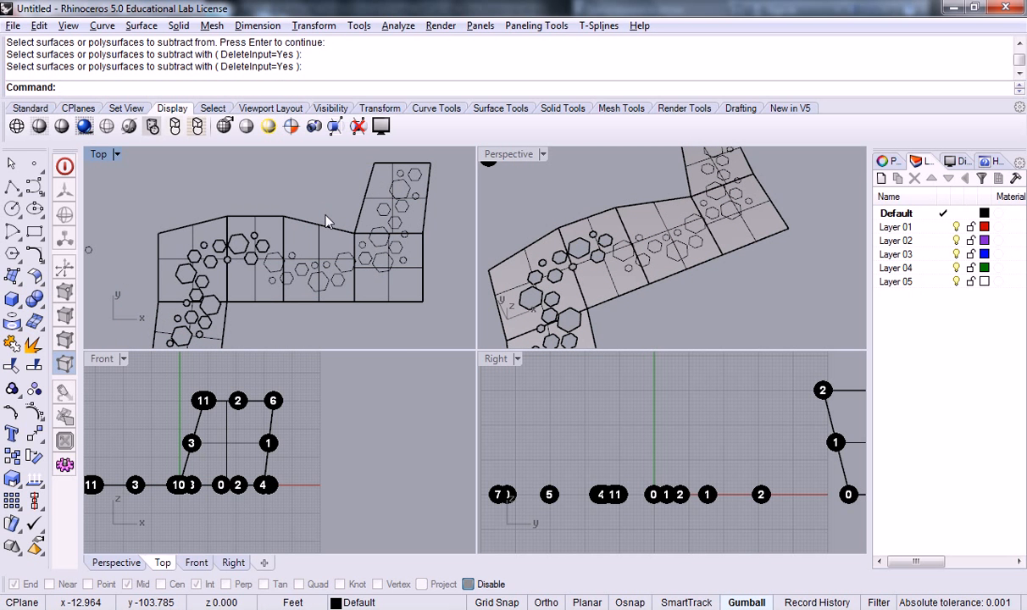
scroll(271, 208, down, 2)
drag(229, 172, 382, 301)
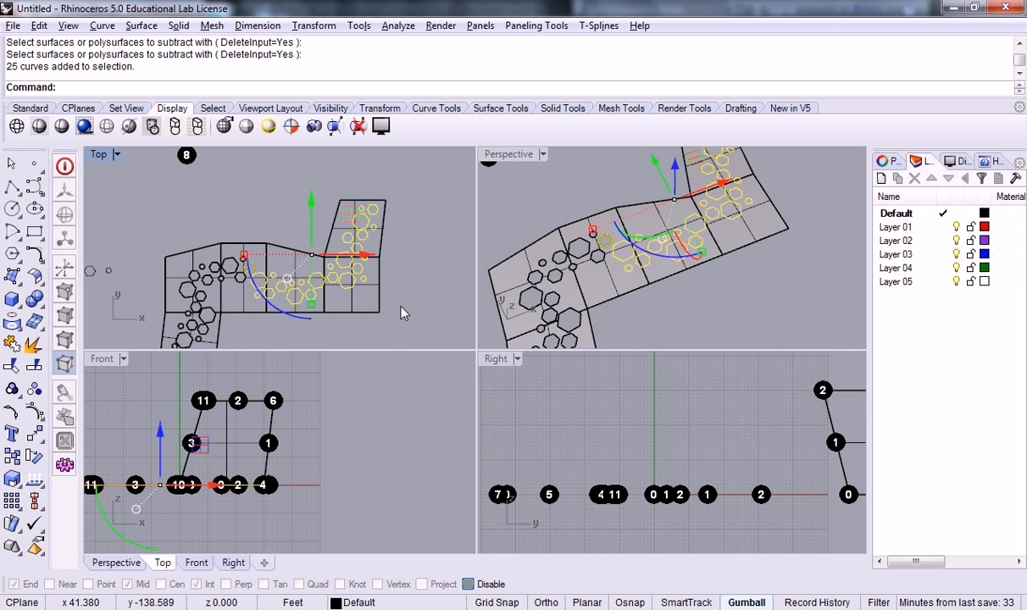
text(Sr)
key(BackSpace)
key(BackSpace)
key(BackSpace)
text(PlanarSrf)
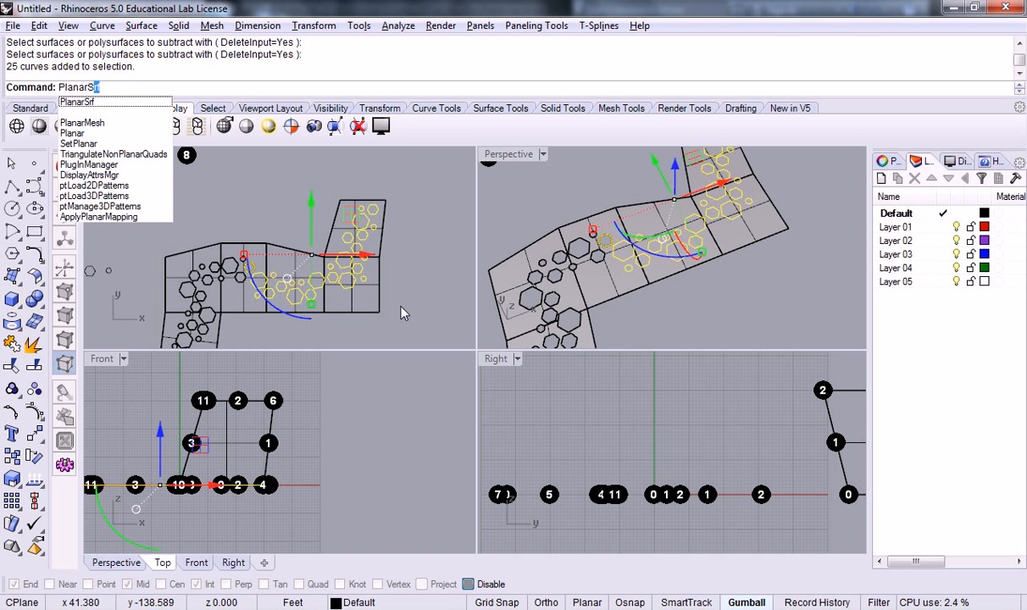
key(Return)
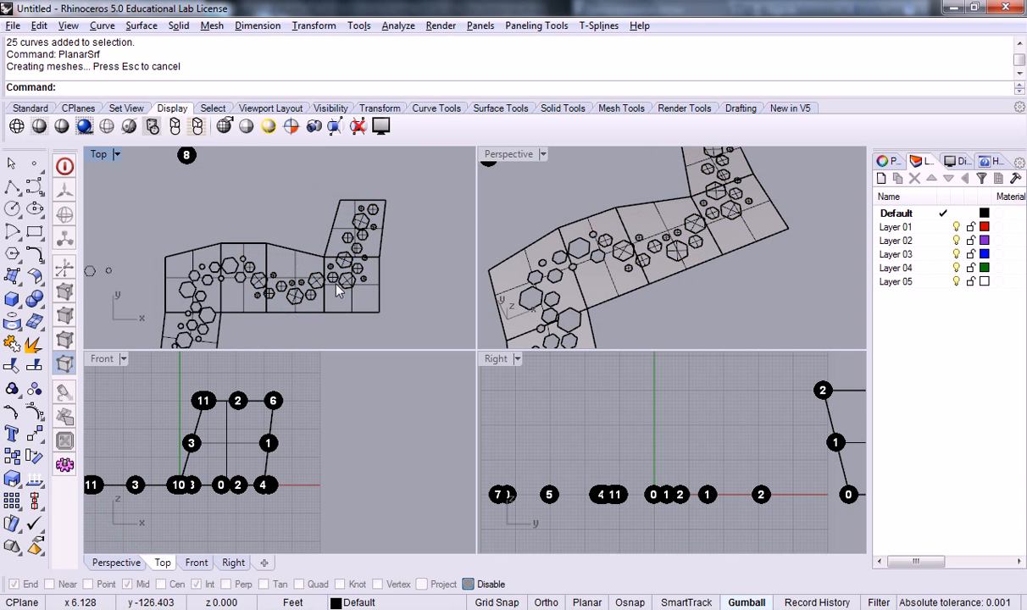
Try to subtract the planar hexagon surfaces from the unrolled surface with Boolean Difference.
text(Boolean)
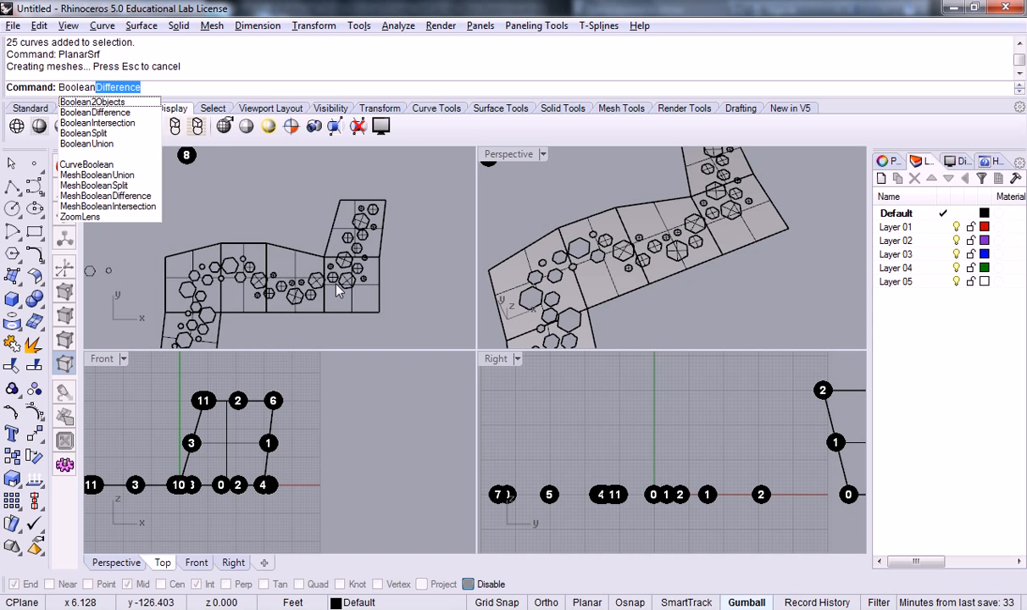
key(Return)
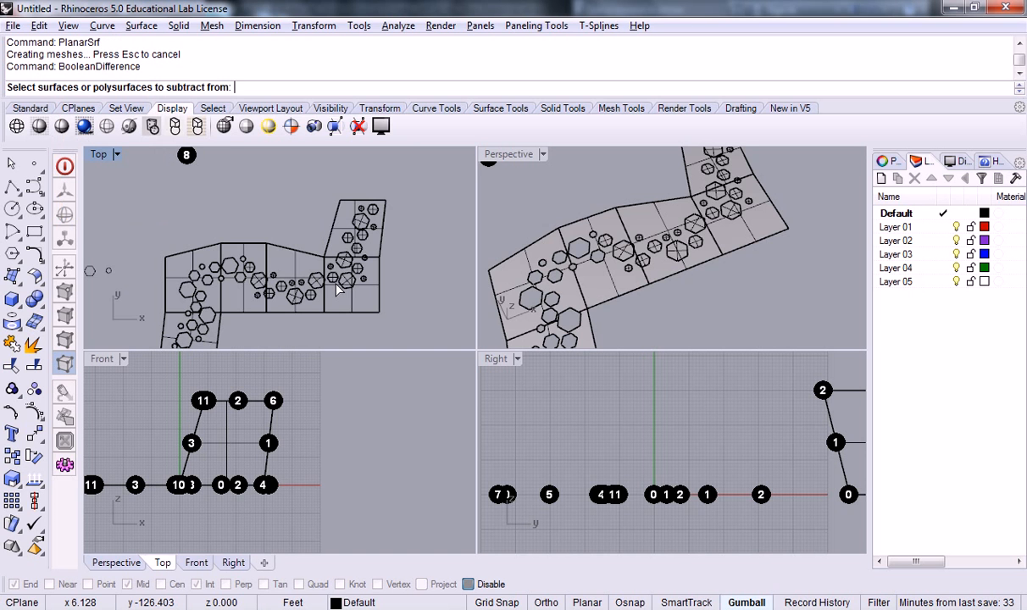
click(282, 253)
key(Return)
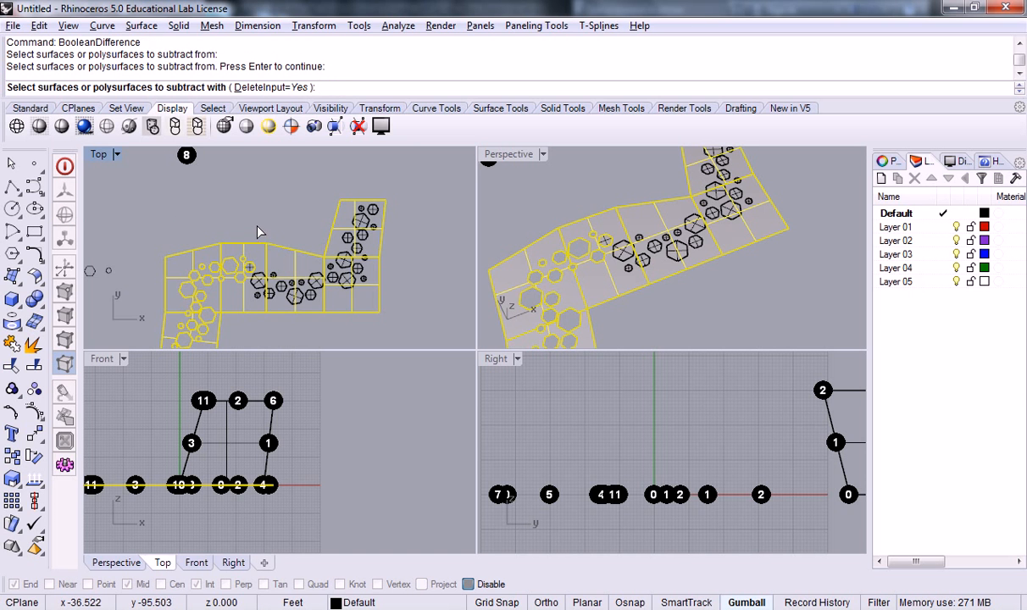
drag(230, 188, 404, 306)
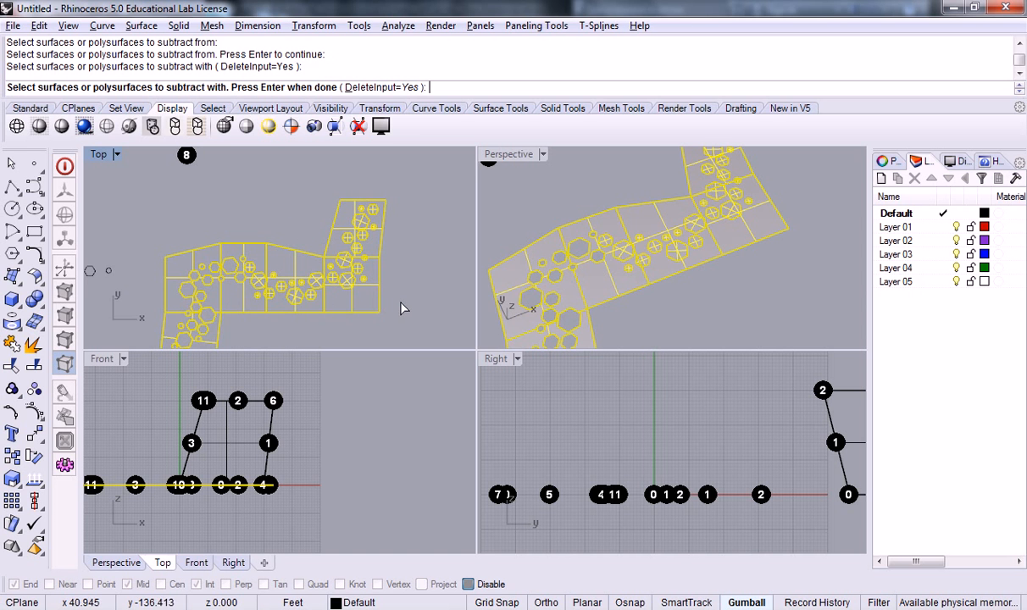
key(Return)
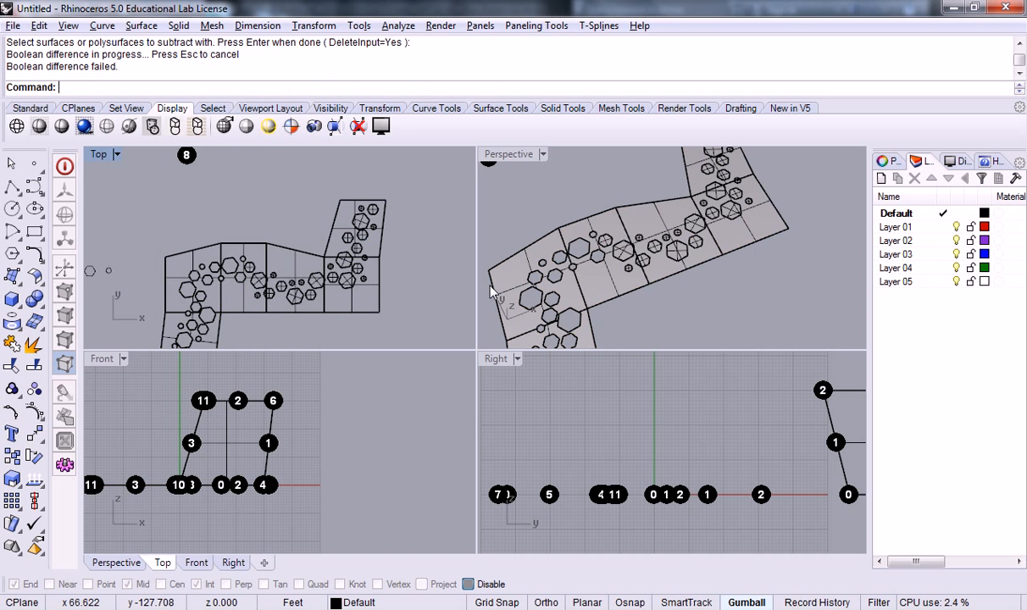
Delete one planar hexagon surface, and undo both that deletion and the creation of the planar hexagon surfaces.
click(347, 272)
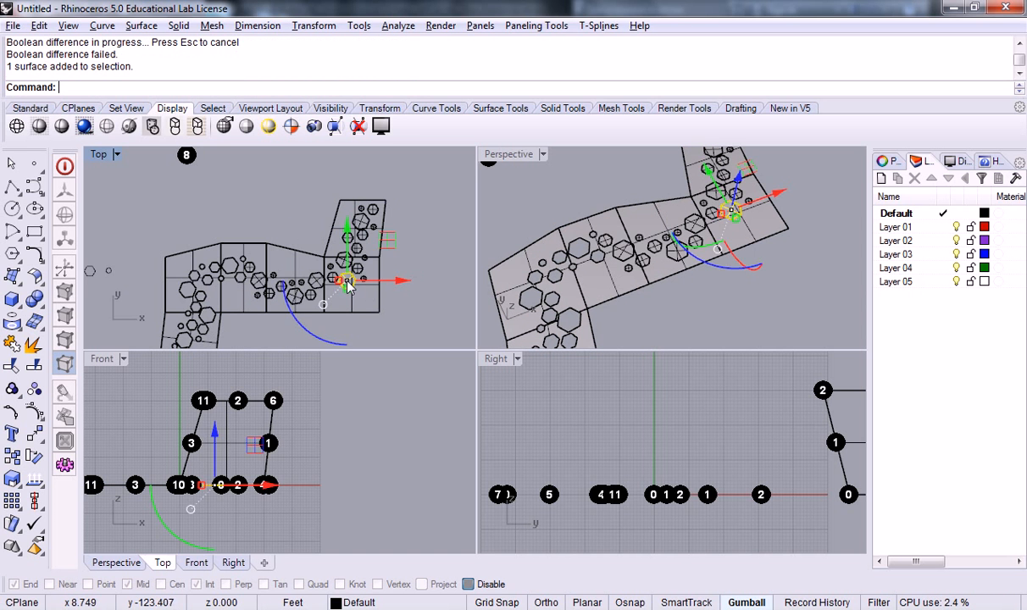
key(Delete)
scroll(745, 216, up, 3)
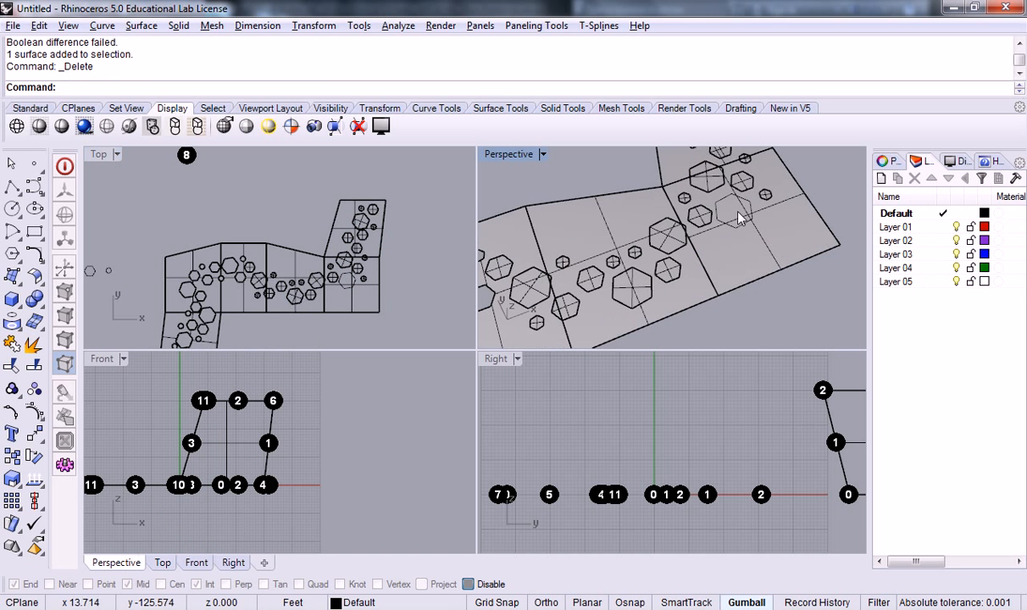
key(ctrl+z)
key(ctrl+z)
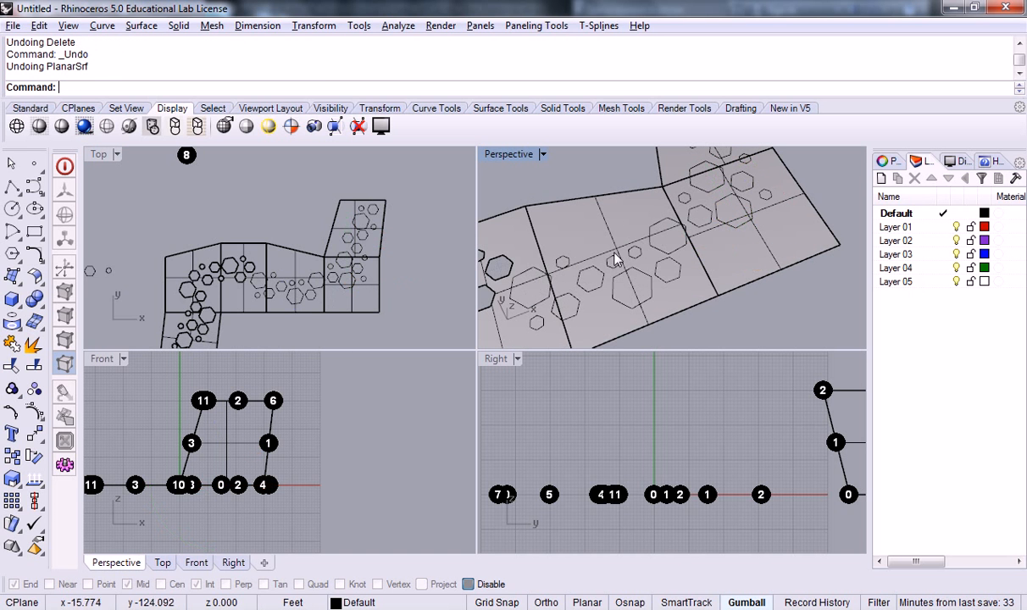
Try to trim the remaining hexagon curves using the unrolled surface as the cutting object, and undo it.
right_drag(313, 222, 310, 201)
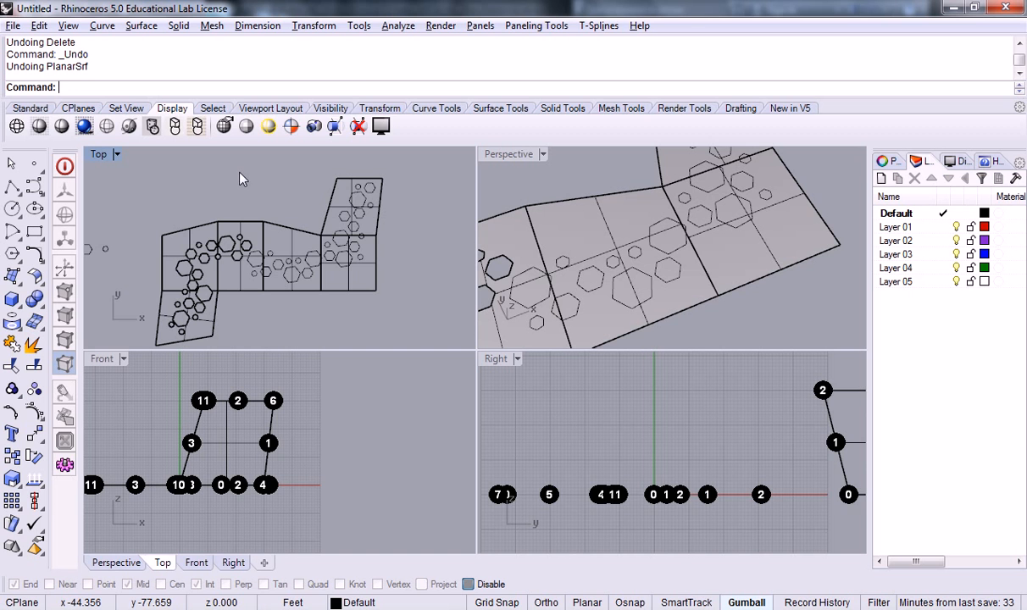
text(Trim)
key(Return)
key(ctrl+a)
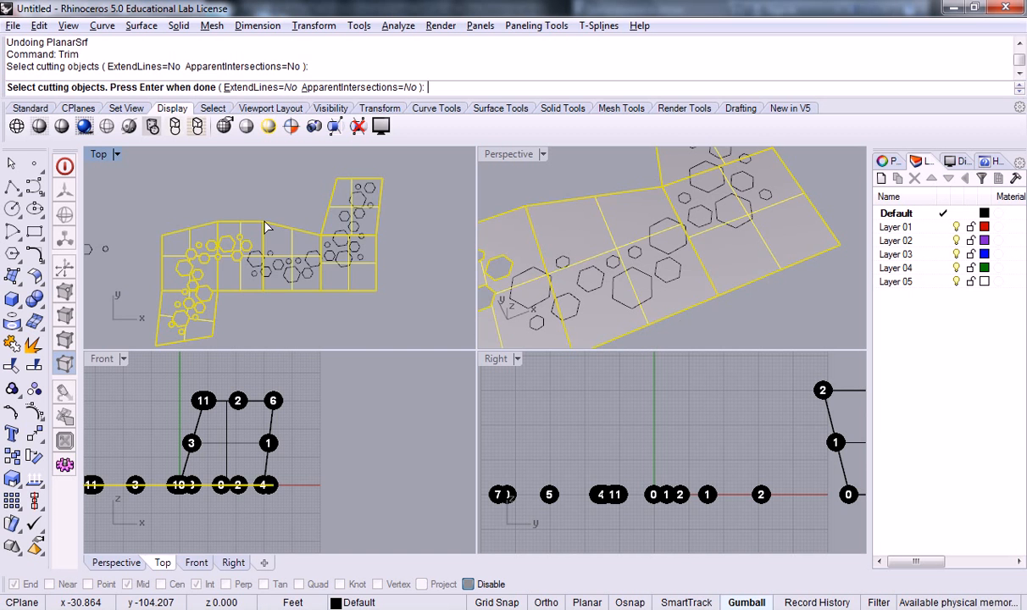
key(Return)
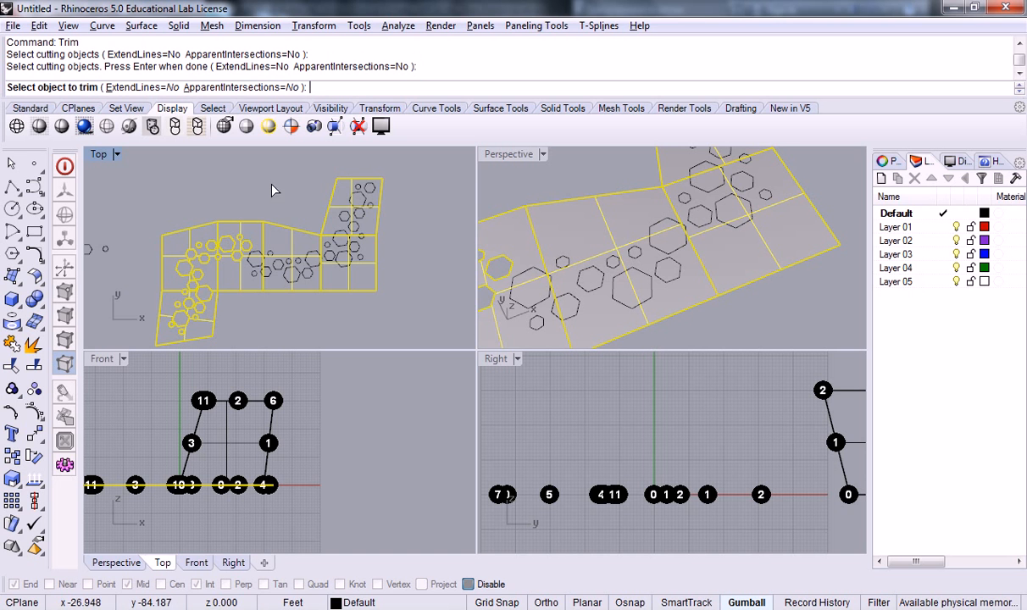
drag(236, 159, 418, 283)
key(ctrl+z)
key(Return)
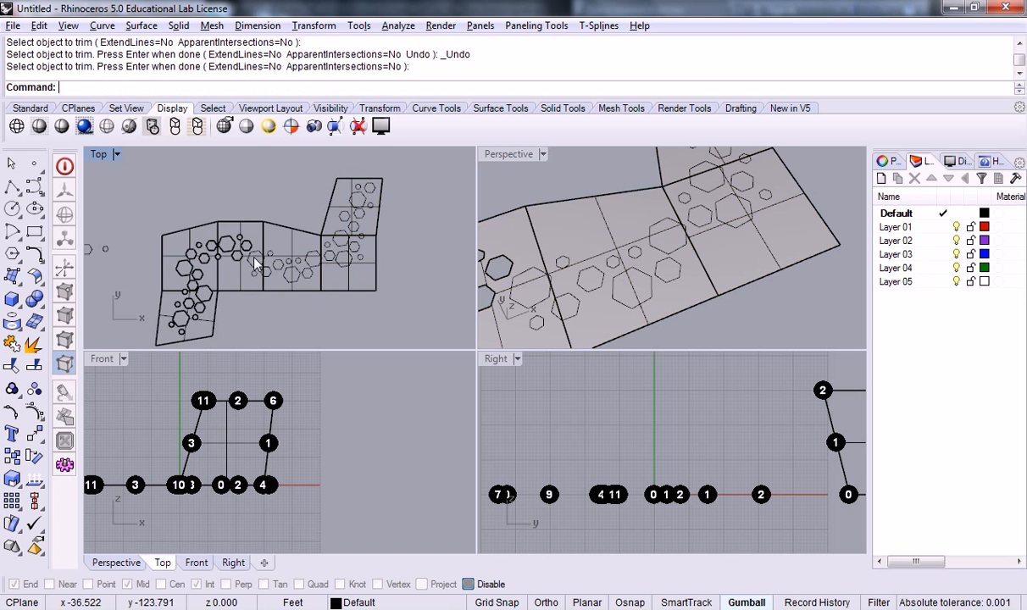
Start a Trim with the remaining untrimmed hexagon curves as cutting objects, leaving the unrolled surface out of the selection.
text(trim)
key(Return)
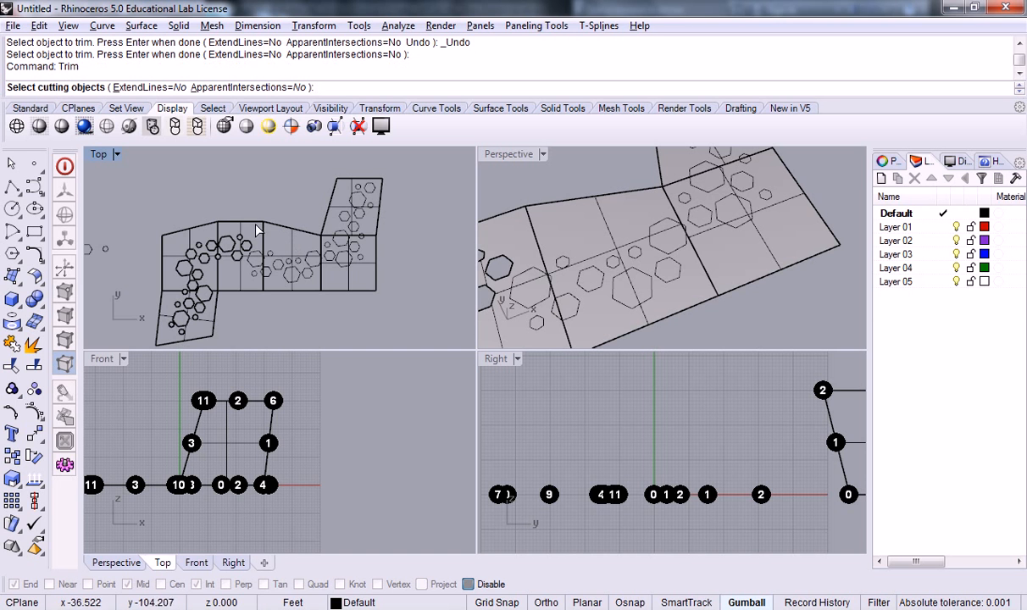
drag(233, 157, 408, 269)
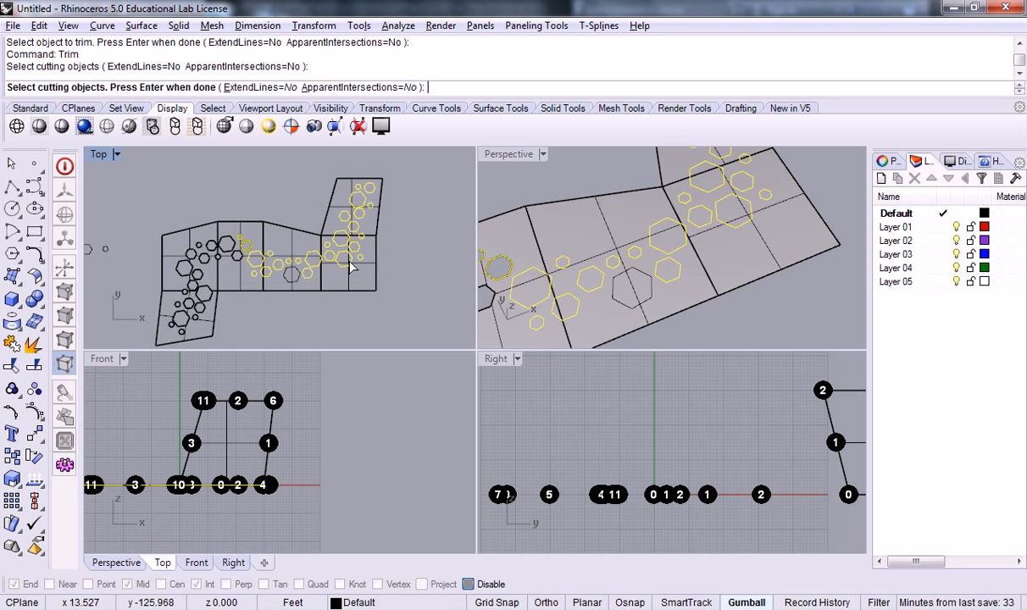
click(292, 266)
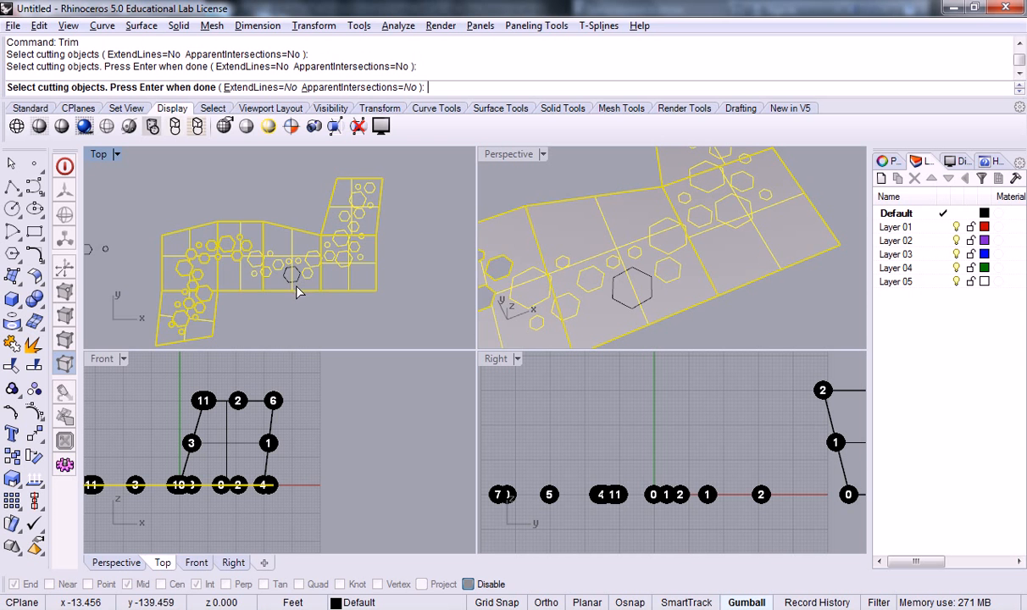
ctrl+click(295, 285)
click(297, 281)
key(Return)
Try to trim out the hexagons around the fold between the second and third panels, and undo the trim.
scroll(242, 245, up, 6)
scroll(552, 292, up, 2)
click(523, 293)
click(535, 331)
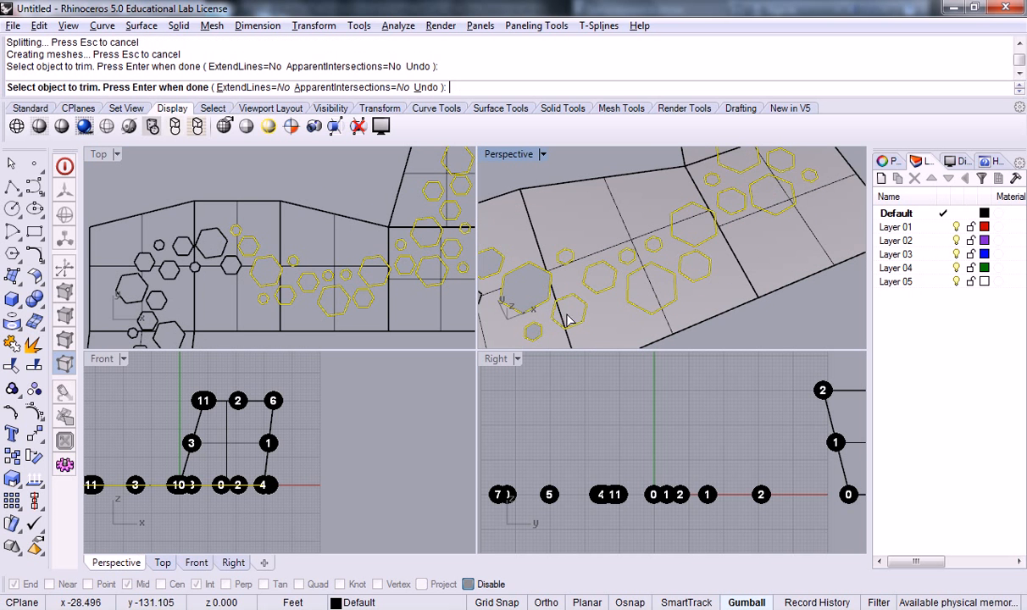
click(575, 299)
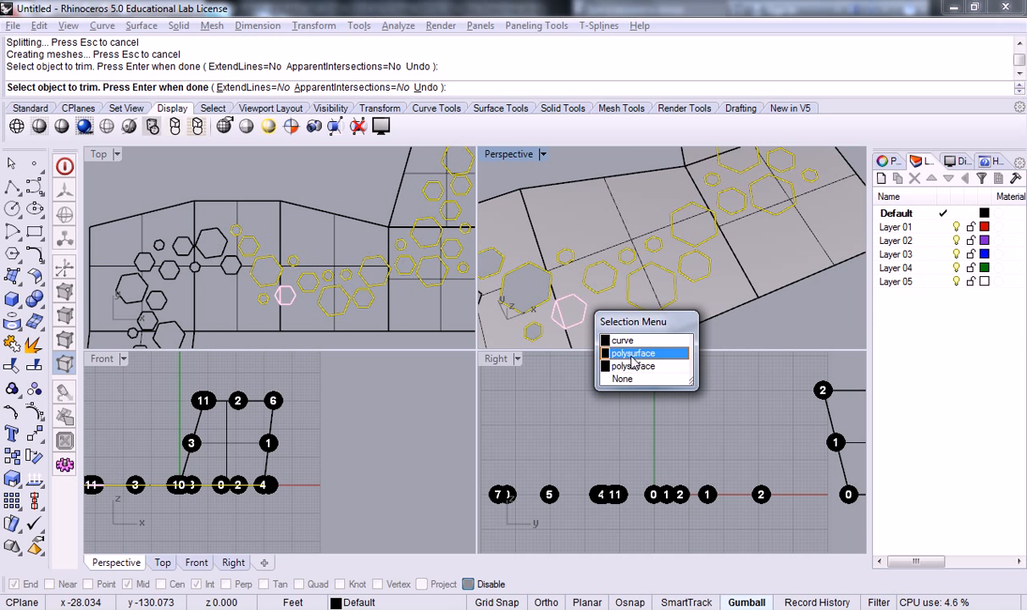
click(633, 353)
click(568, 262)
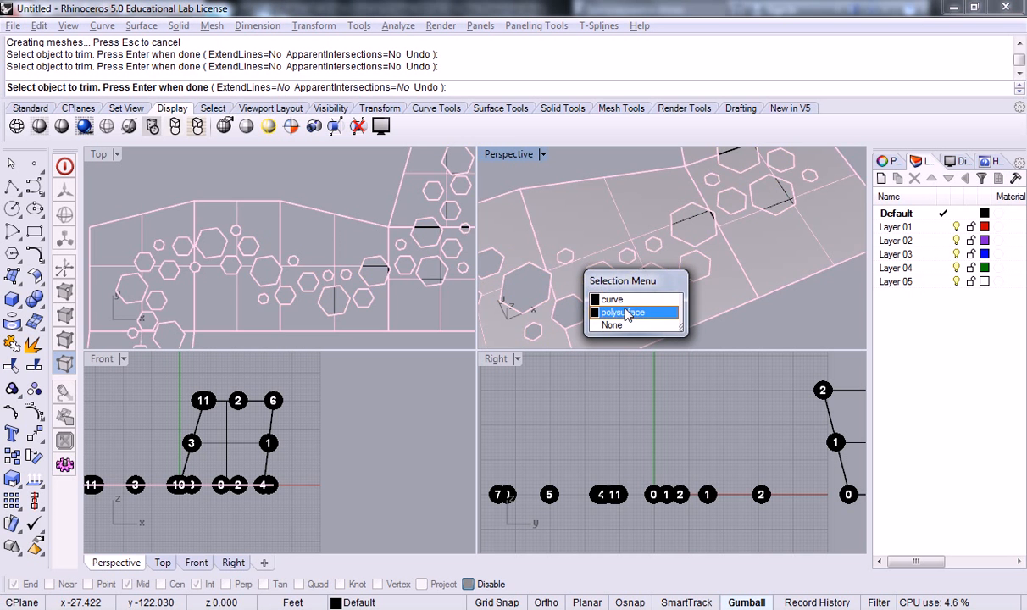
click(600, 296)
key(ctrl+z)
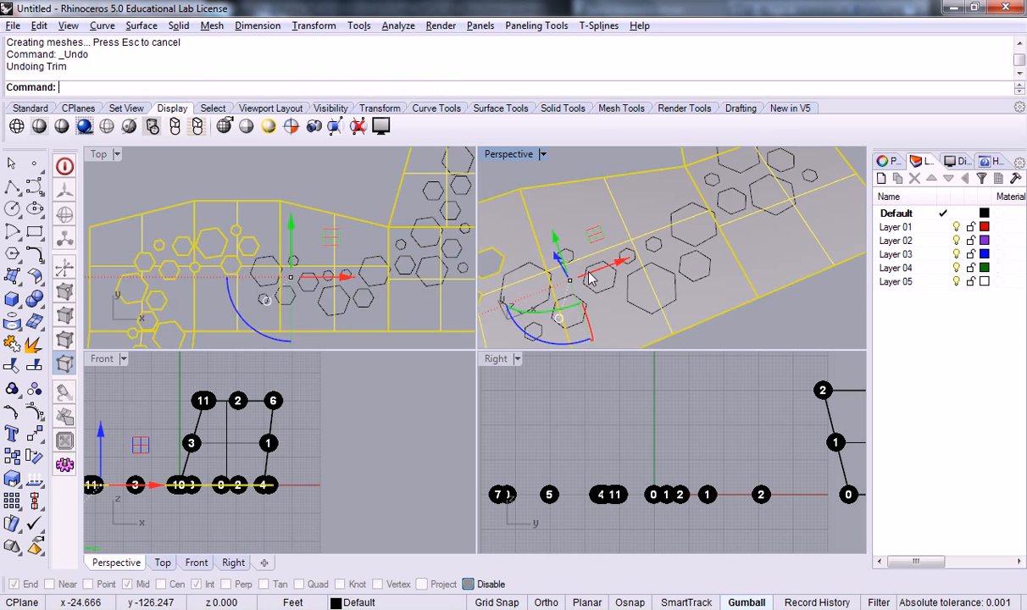
key(ctrl+z)
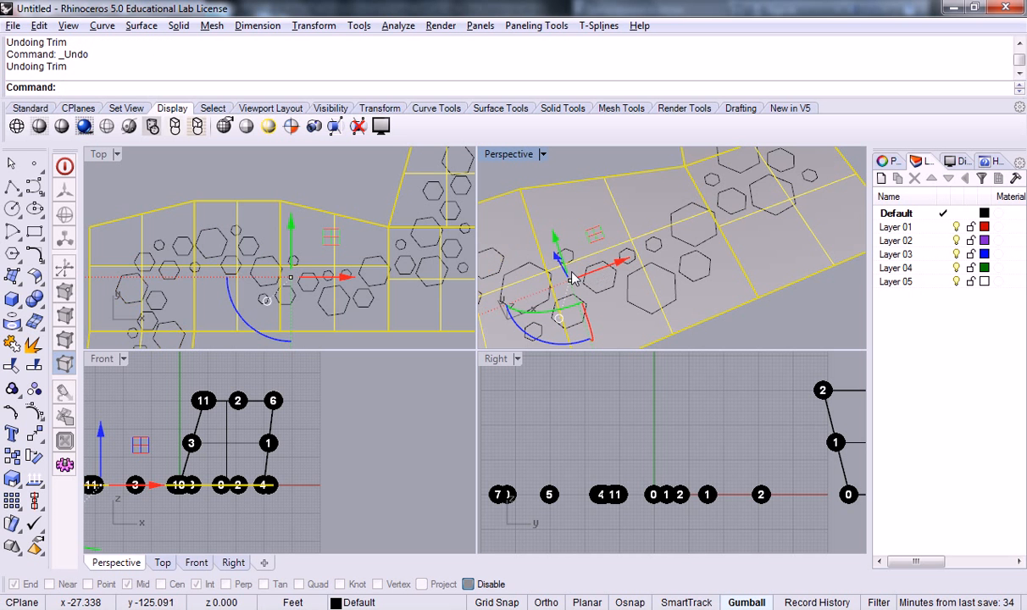
key(ctrl+y)
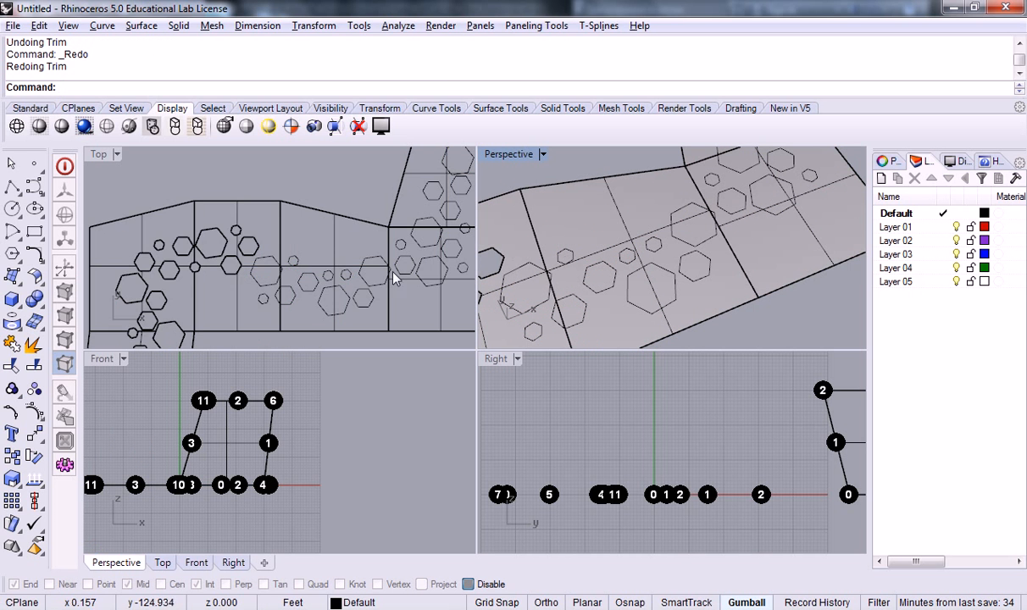
Trim out the hexagons around the fold between the second and third panels, using the remaining hexagon curves as cutting objects.
right_drag(321, 242, 234, 219)
scroll(254, 241, down, 3)
text(trim)
key(Return)
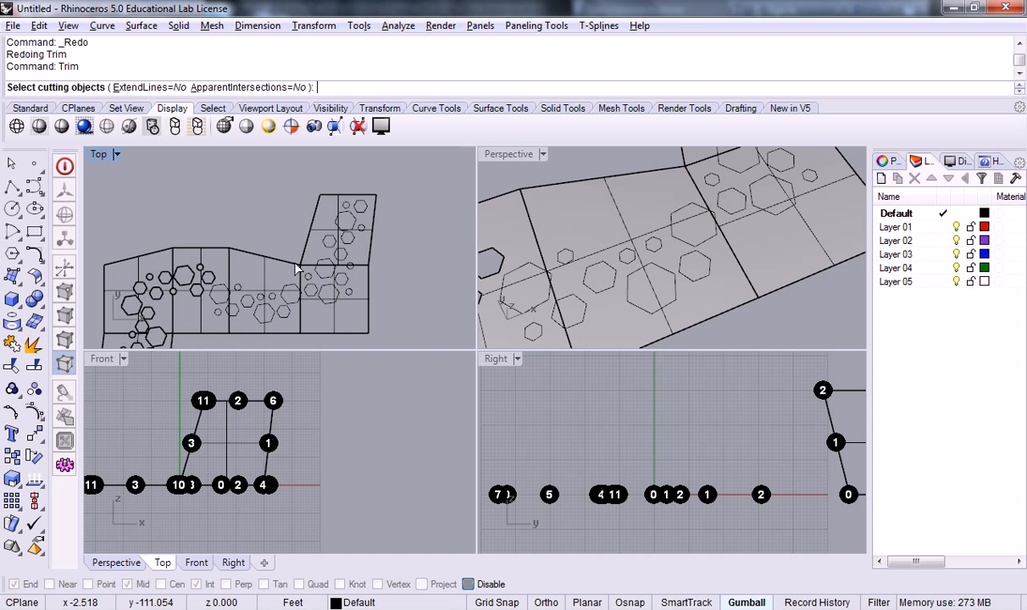
drag(178, 173, 400, 306)
key(Return)
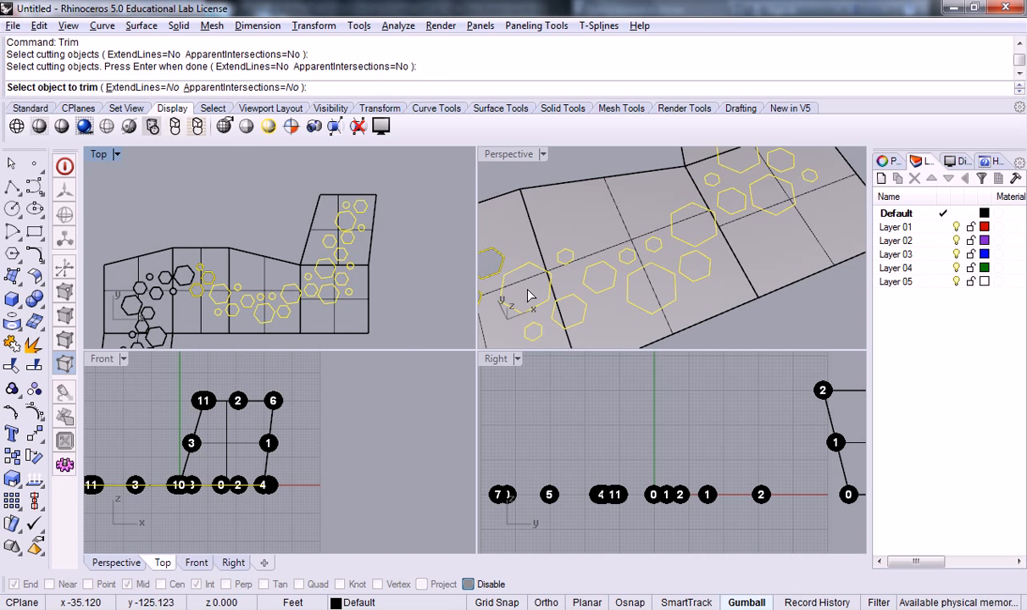
click(508, 276)
scroll(530, 341, up, 4)
click(533, 331)
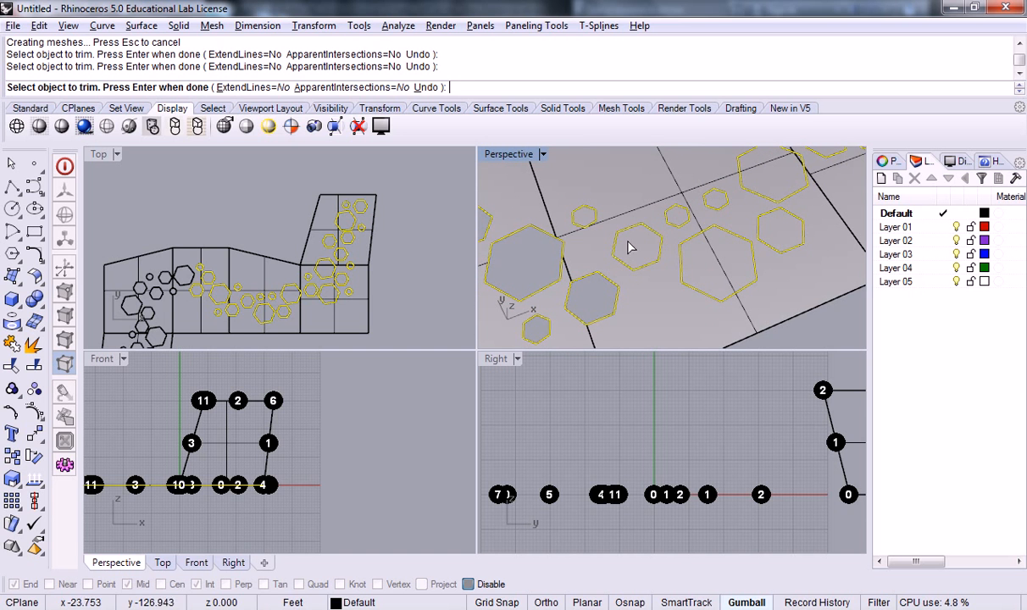
Trim out the remaining hexagons across the third panel.
click(633, 243)
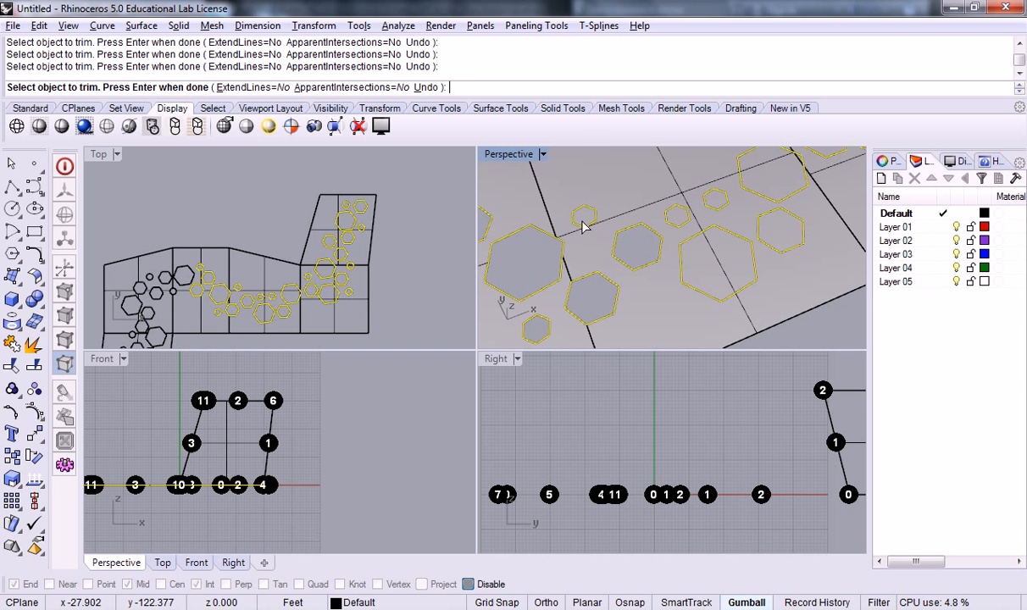
click(687, 253)
click(762, 217)
Trim out the hexagons on the fourth panel and on its fold with the upper flap.
right_drag(772, 171, 682, 293)
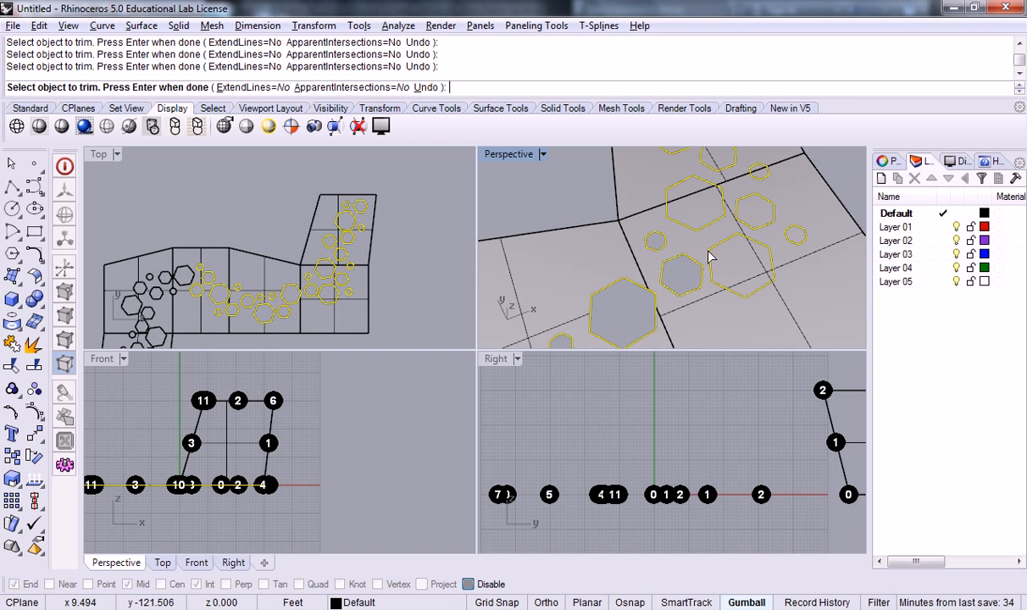
click(737, 247)
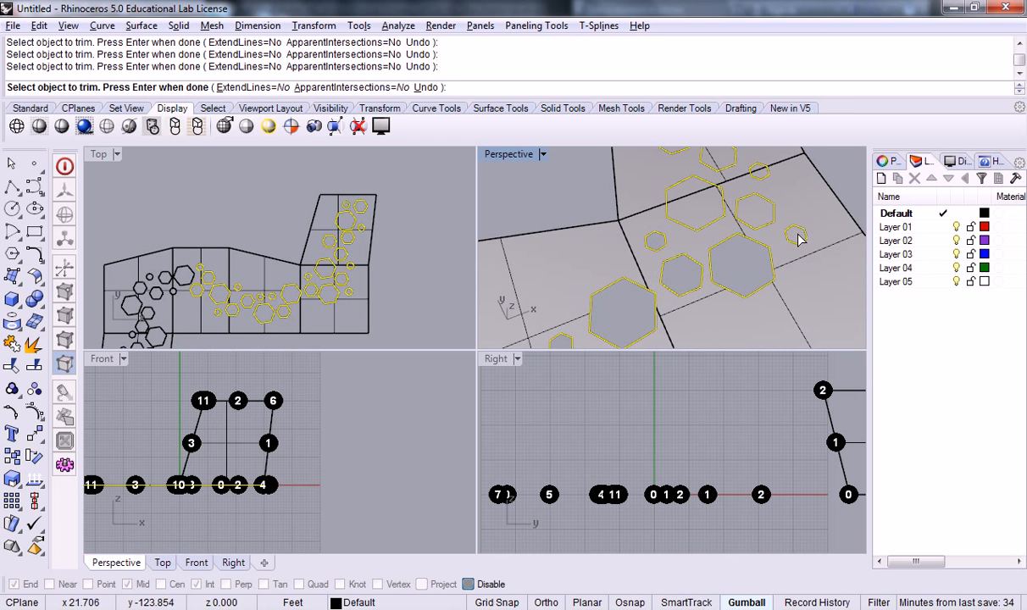
click(758, 173)
click(803, 216)
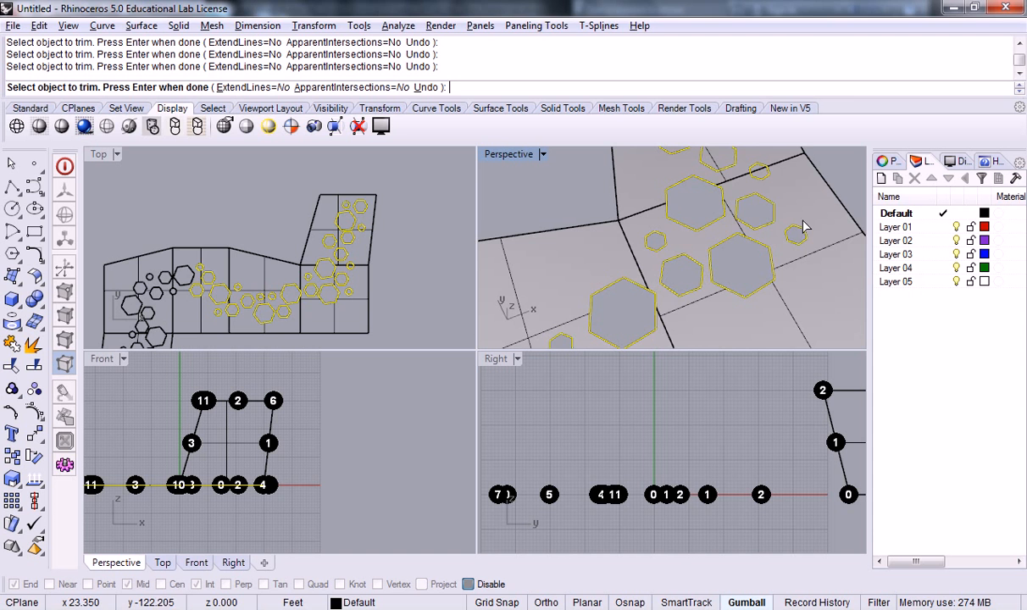
click(758, 176)
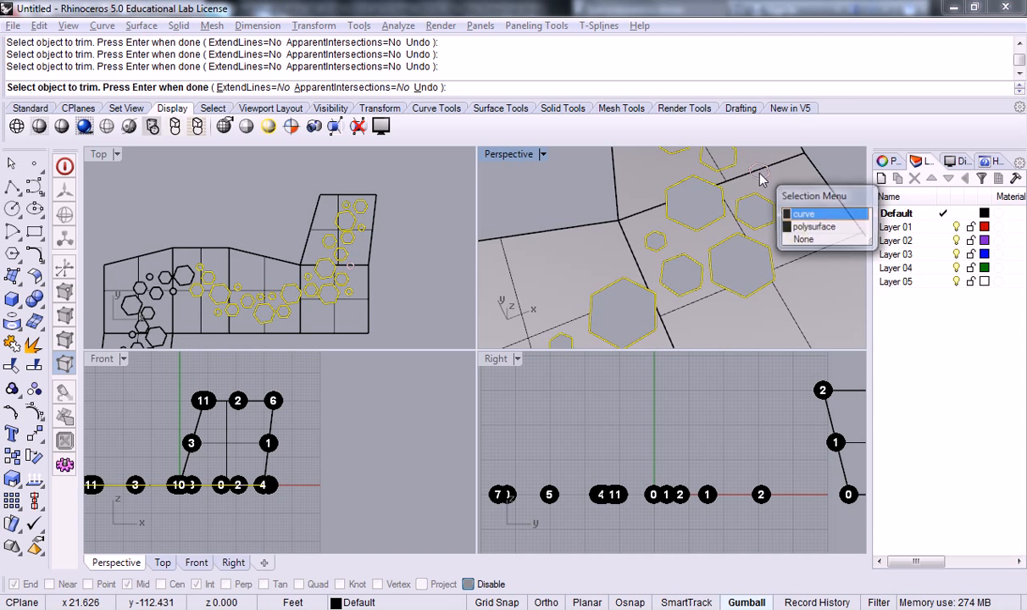
click(839, 163)
Trim out the remaining hexagons on the upper flap up to its end, and finish trimming.
right_drag(760, 172, 671, 270)
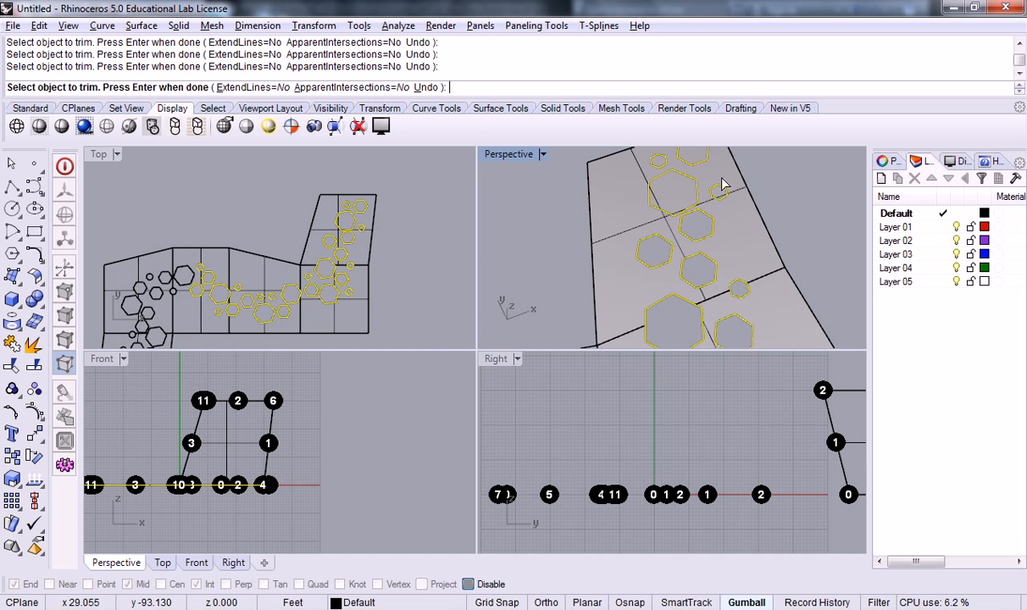
click(663, 169)
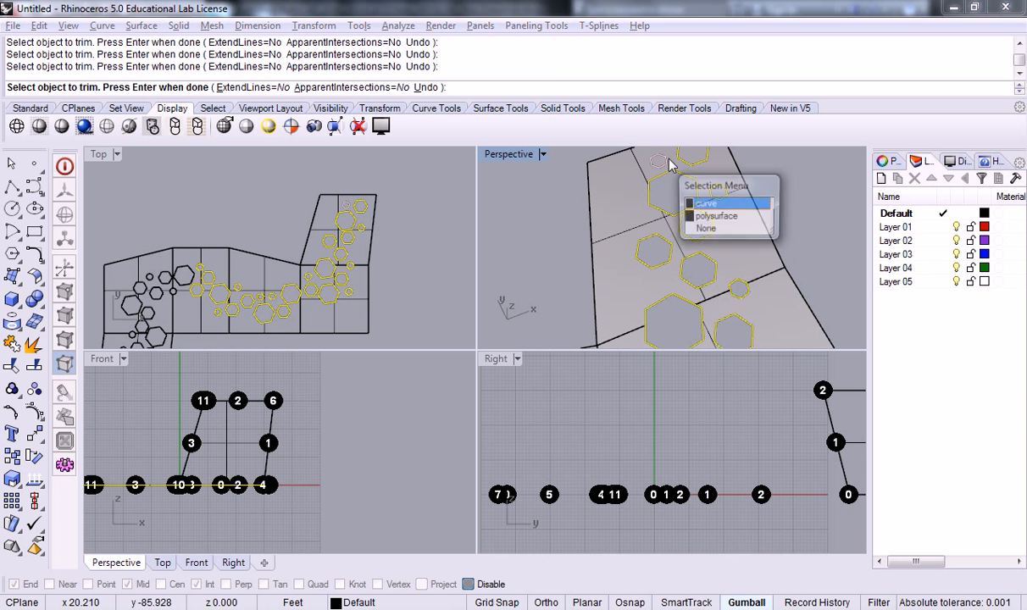
click(714, 206)
scroll(678, 216, up, 5)
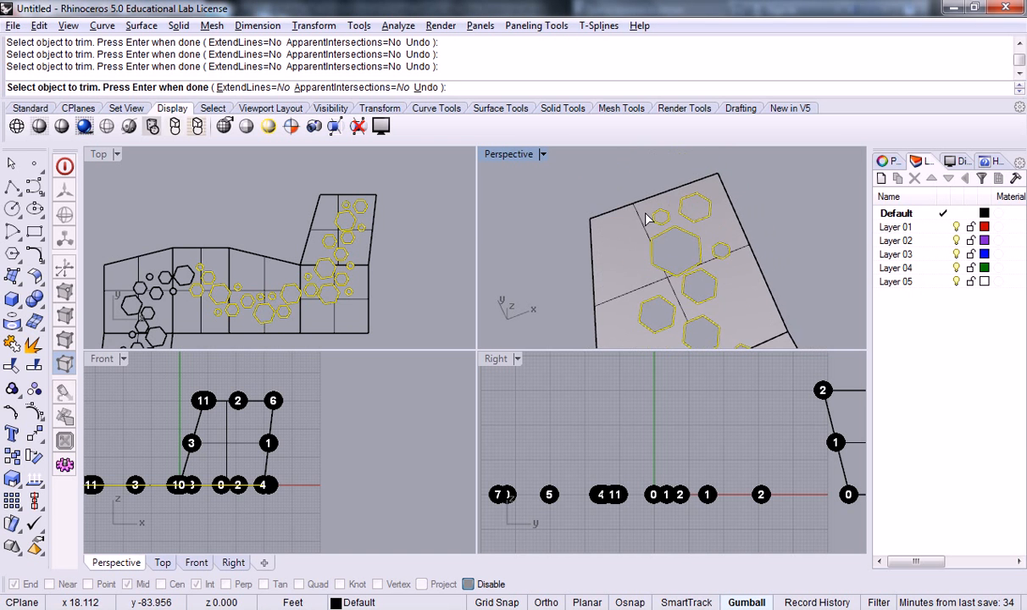
scroll(728, 212, down, 8)
key(Return)
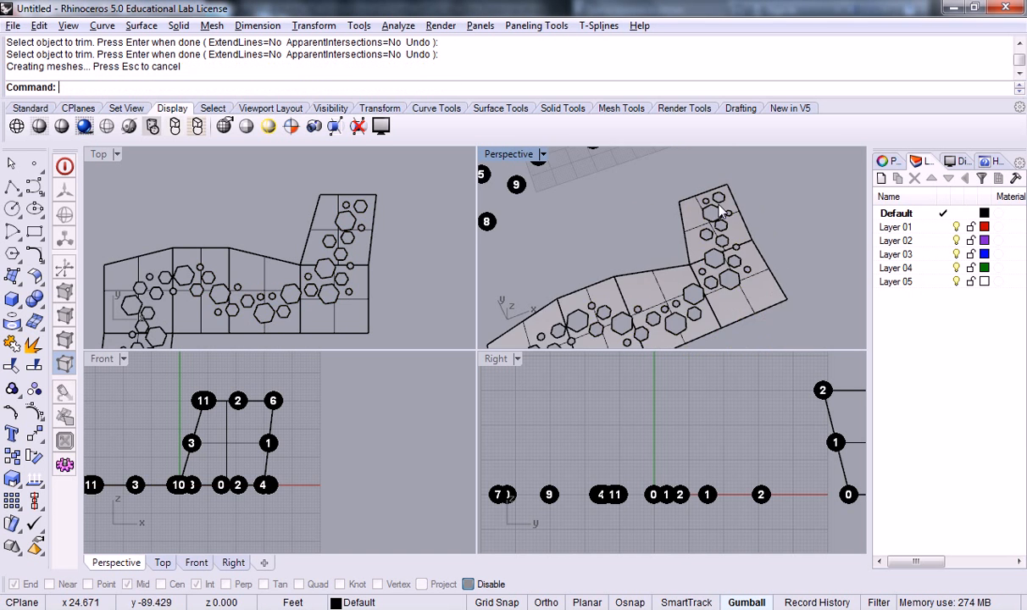
Inspect the whole perforated unrolled surface in a maximized Perspective viewport.
right_drag(366, 268, 380, 238)
scroll(398, 218, down, 4)
right_drag(593, 231, 704, 237)
scroll(703, 236, up, 7)
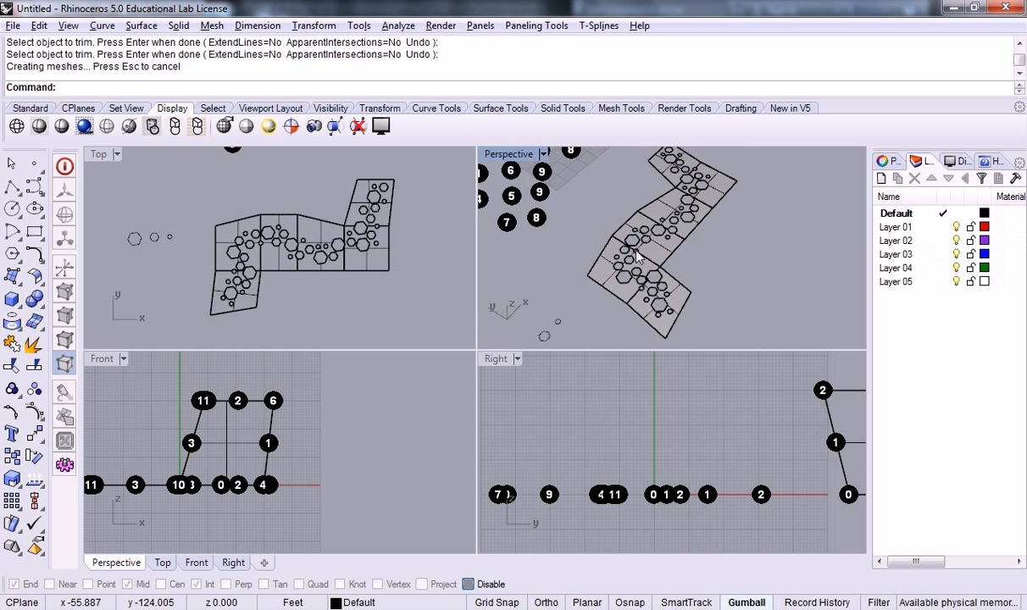
scroll(665, 250, down, 6)
double_click(491, 152)
mouse_move(543, 315)
right_down()
mouse_move(552, 292)
mouse_move(604, 289)
mouse_move(631, 351)
mouse_move(542, 313)
right_up()
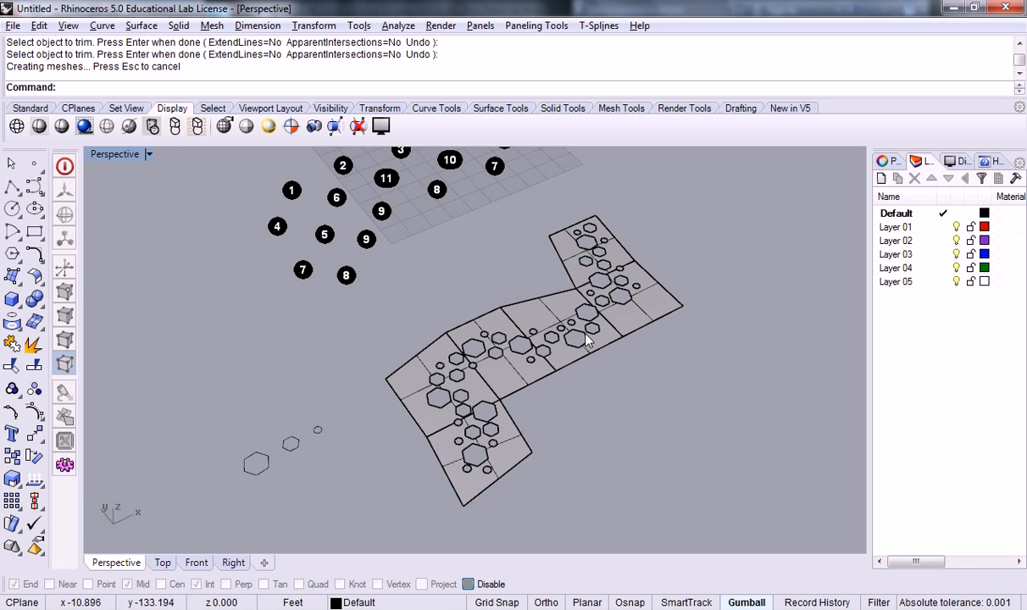